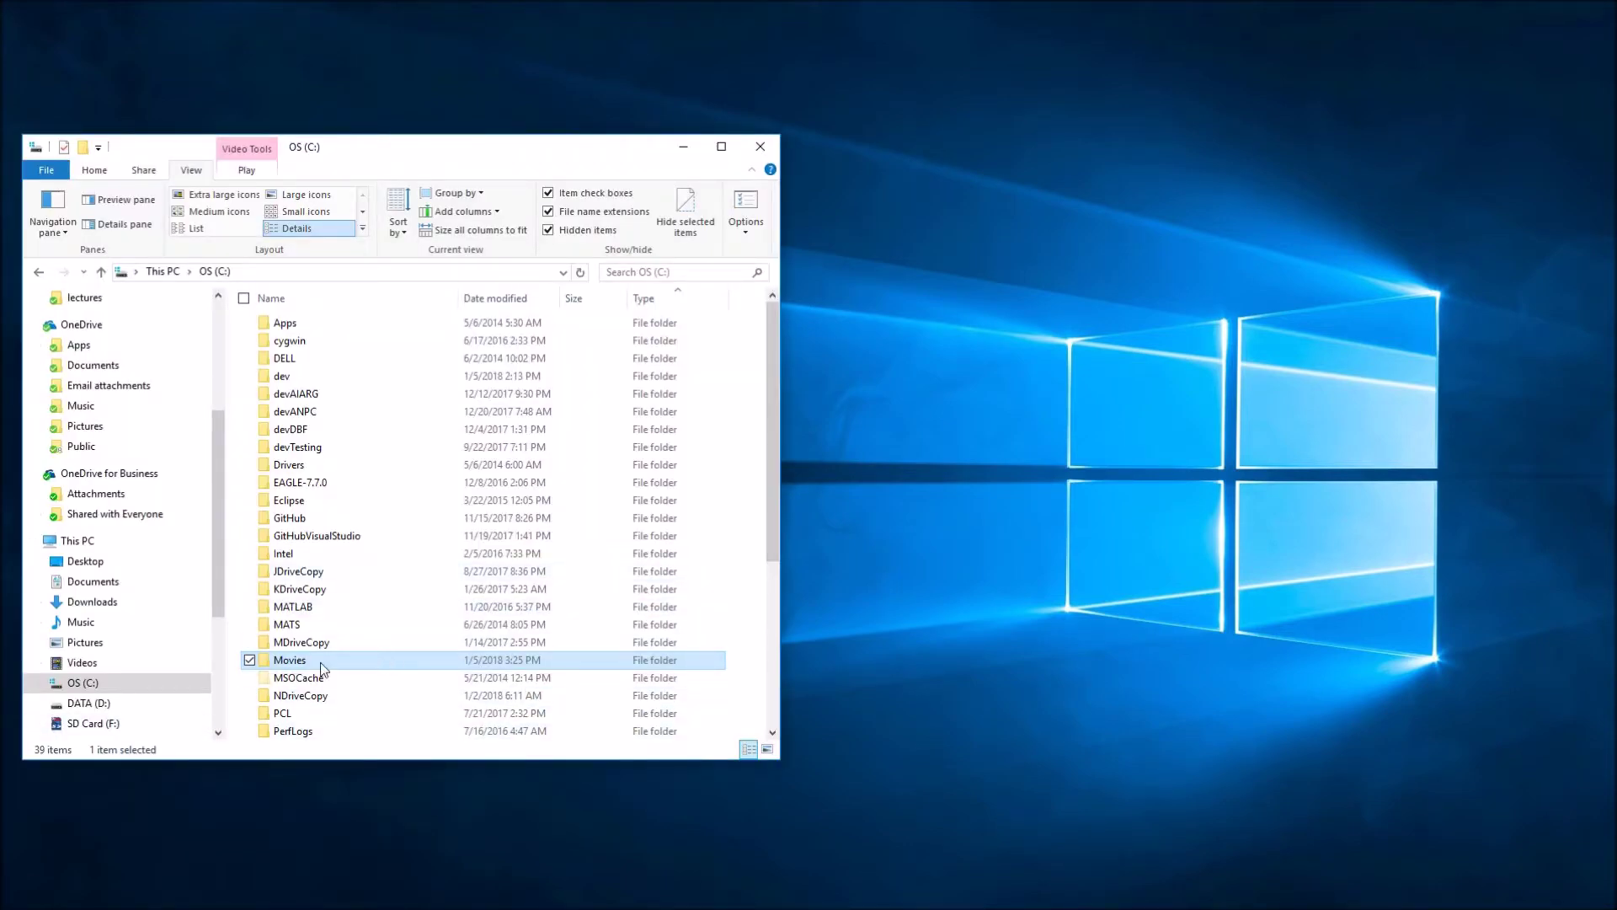
# Step: Open the Movies folder and preview HandLaunch.mp4 and Searching.wmv in the video player
pyautogui.moveTo(304, 669)
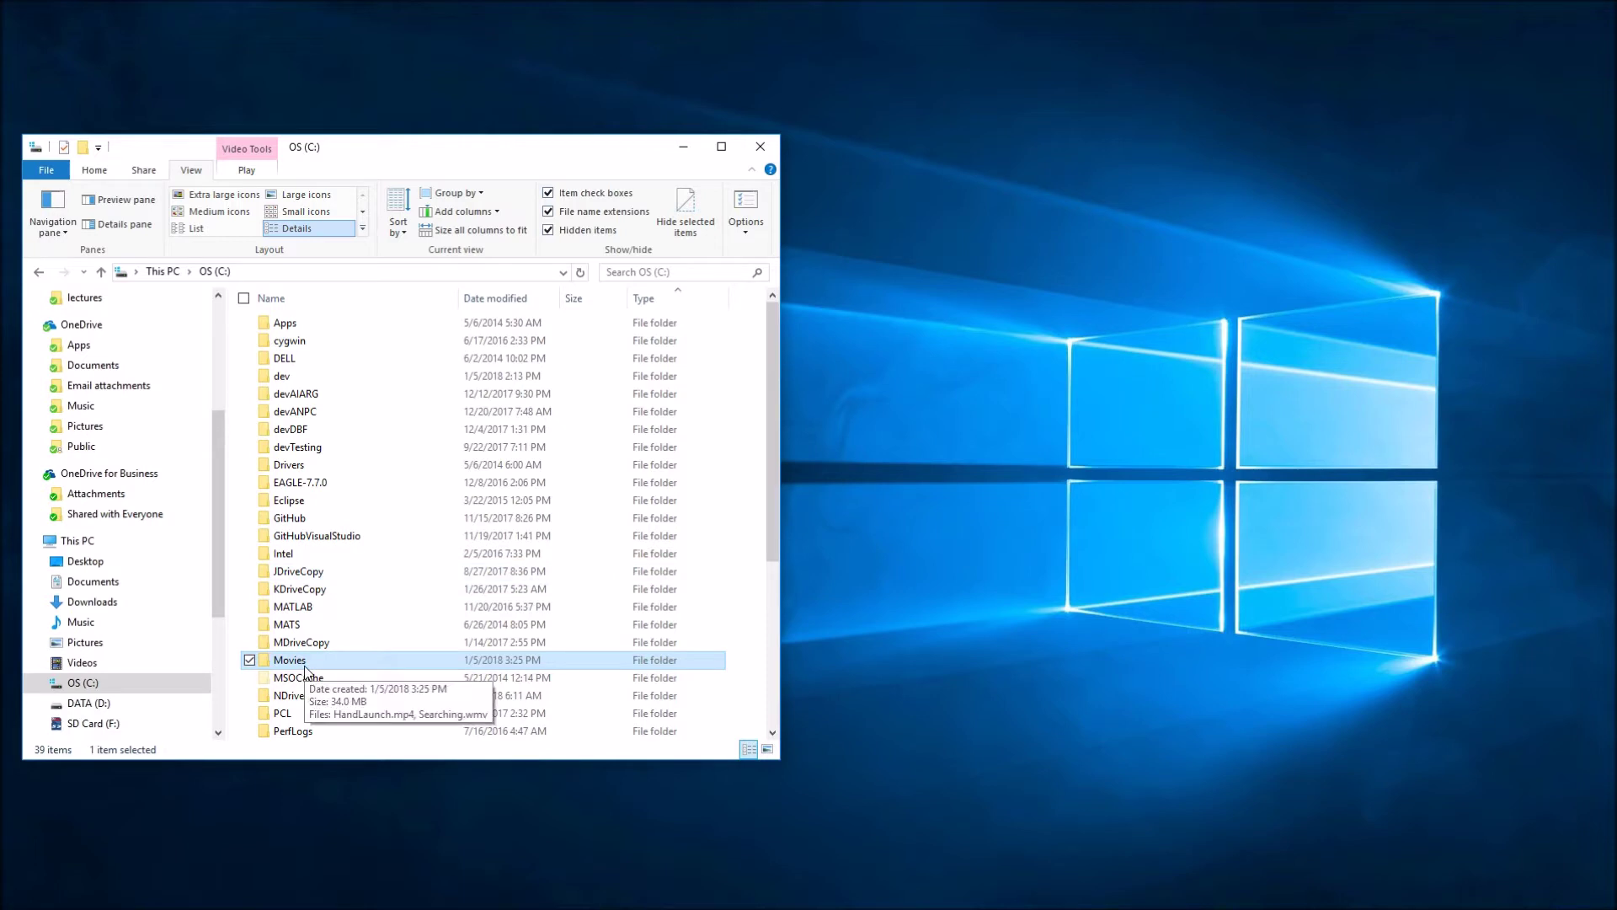
pyautogui.doubleClick(305, 666)
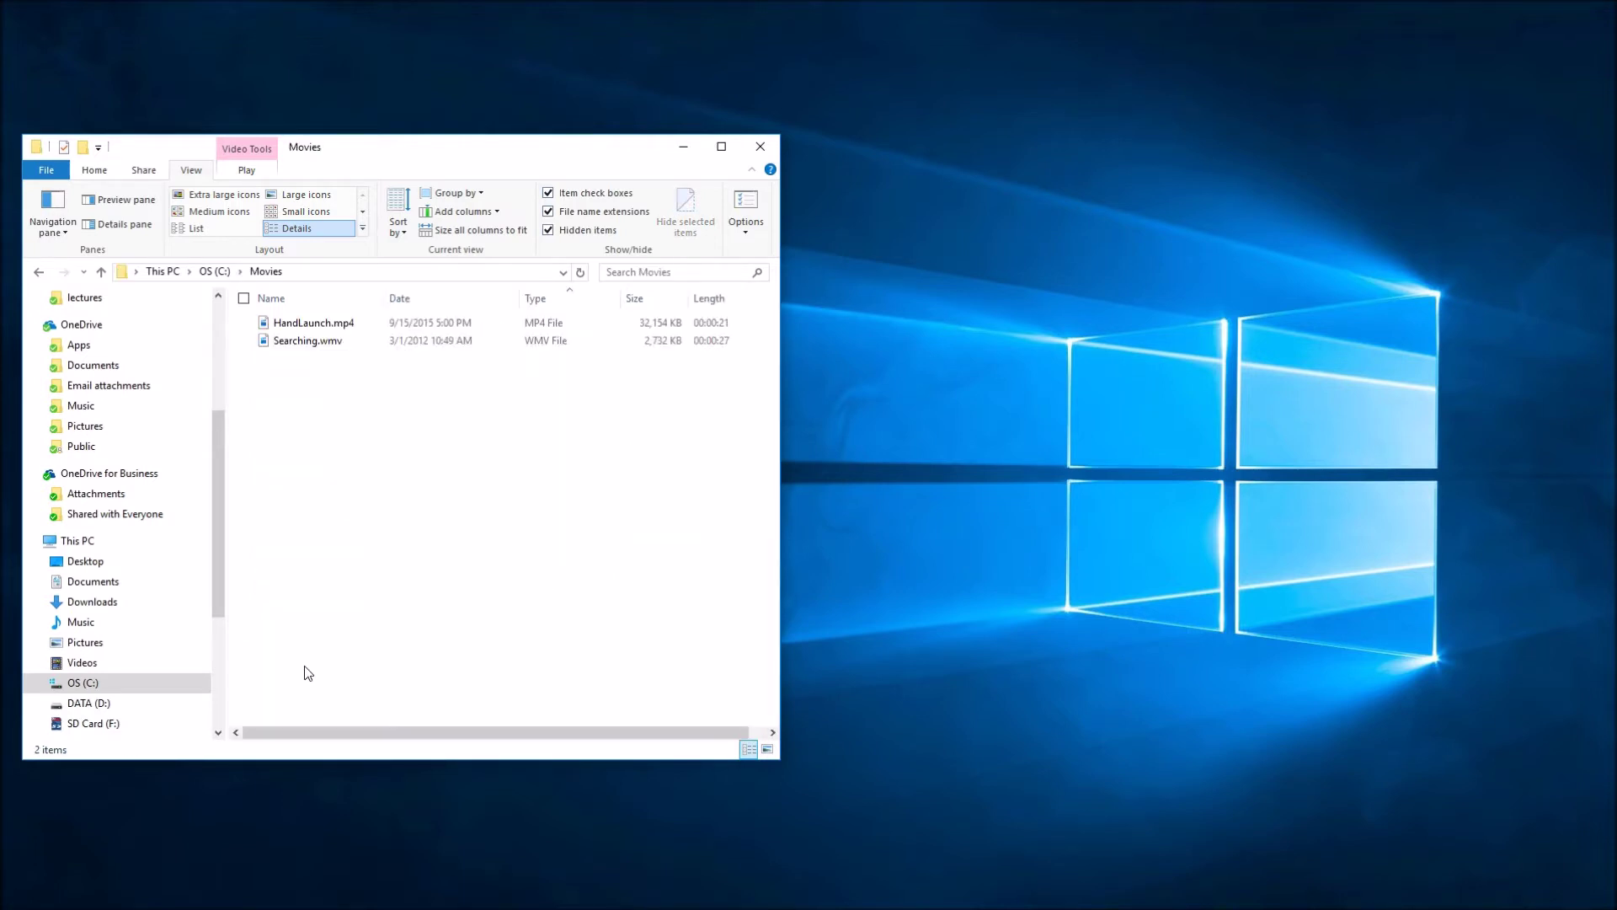
pyautogui.doubleClick(313, 322)
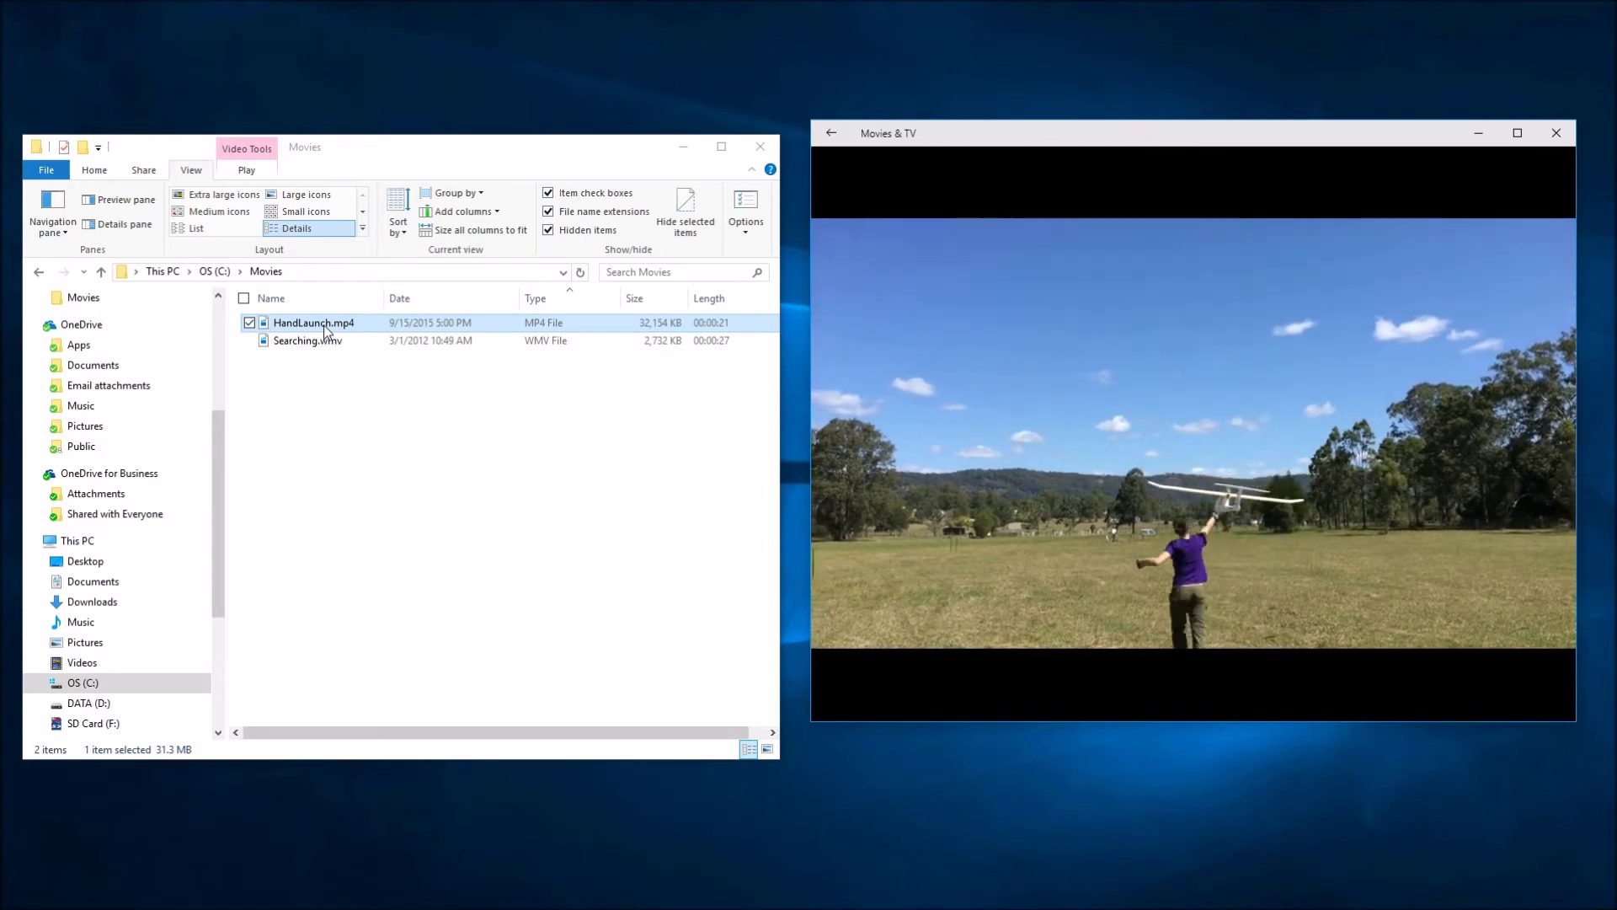
pyautogui.click(301, 342)
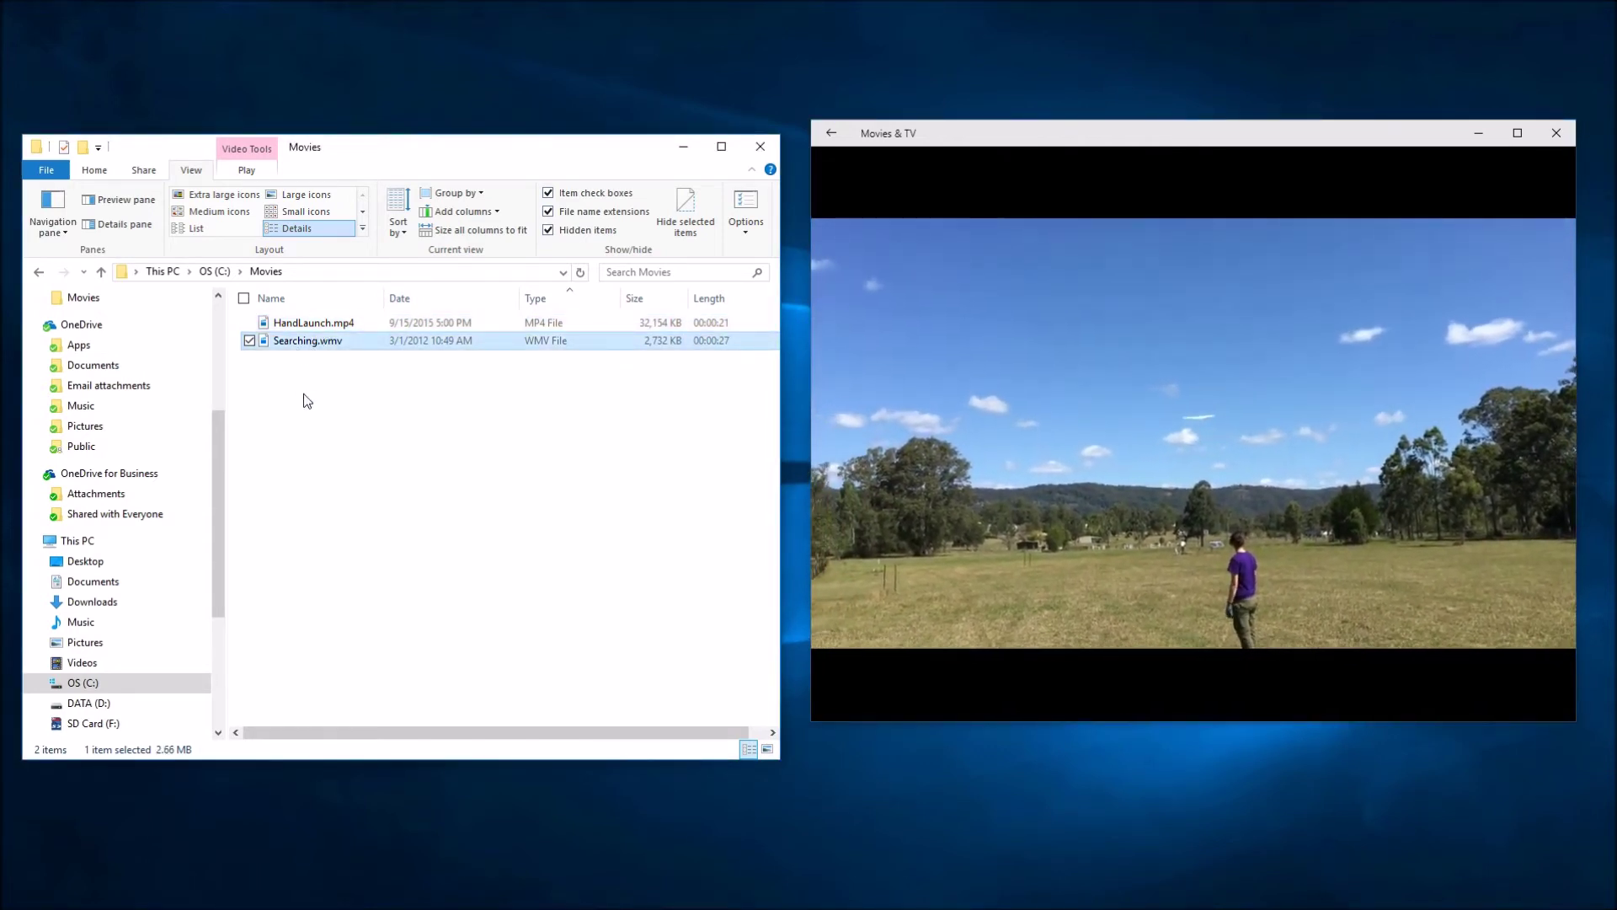
pyautogui.doubleClick(318, 343)
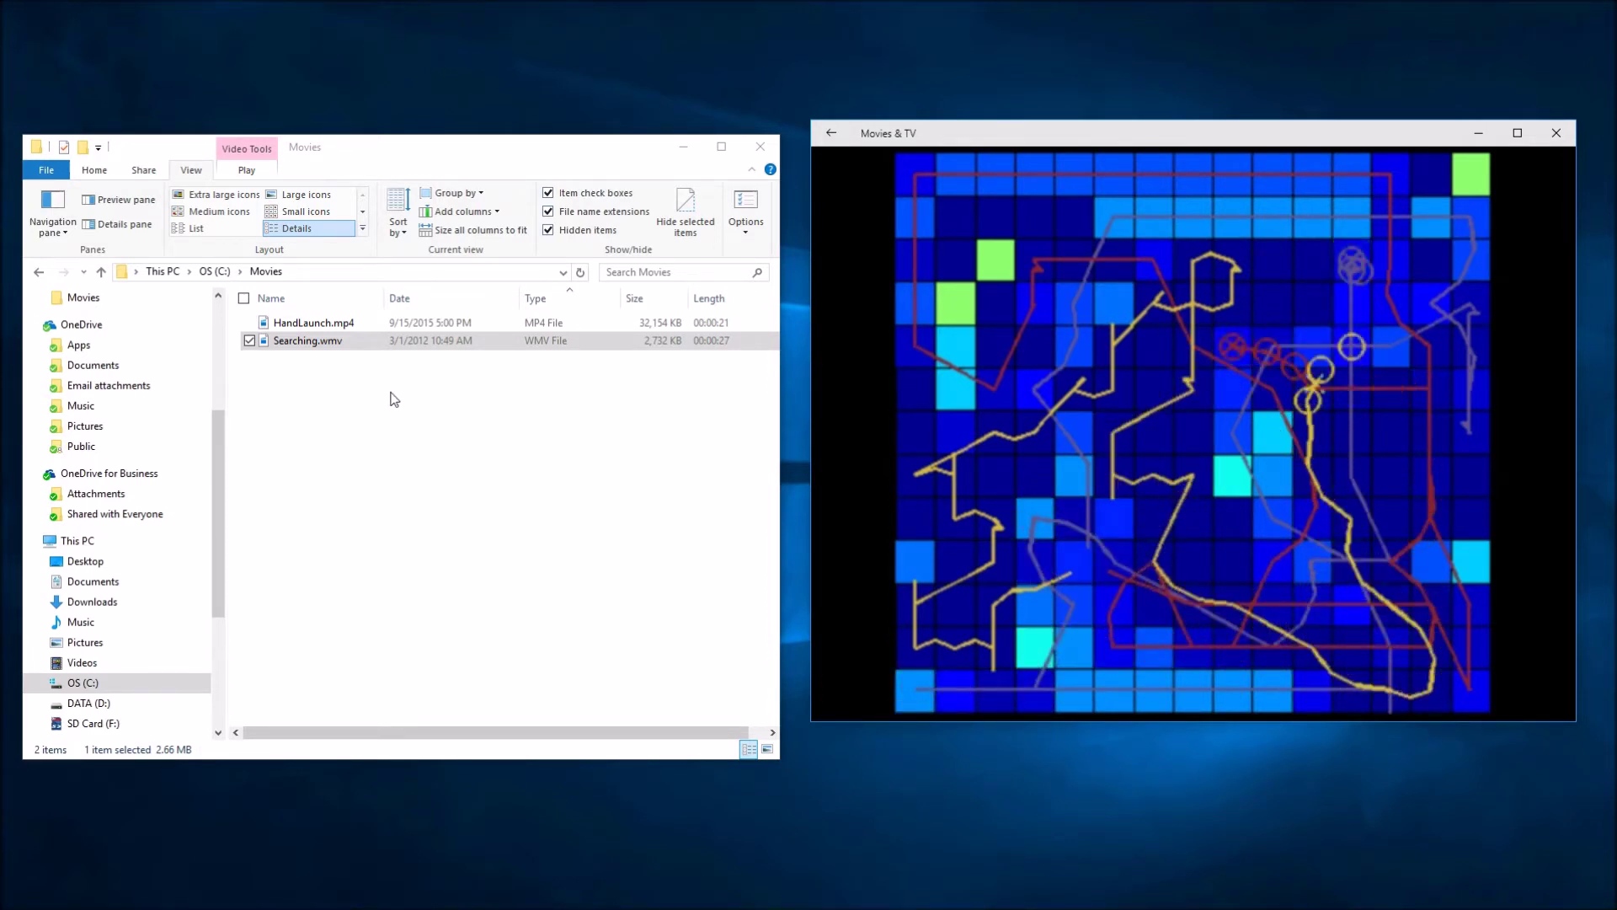
# Step: Check the file sizes of both videos, then close the video player
pyautogui.click(372, 327)
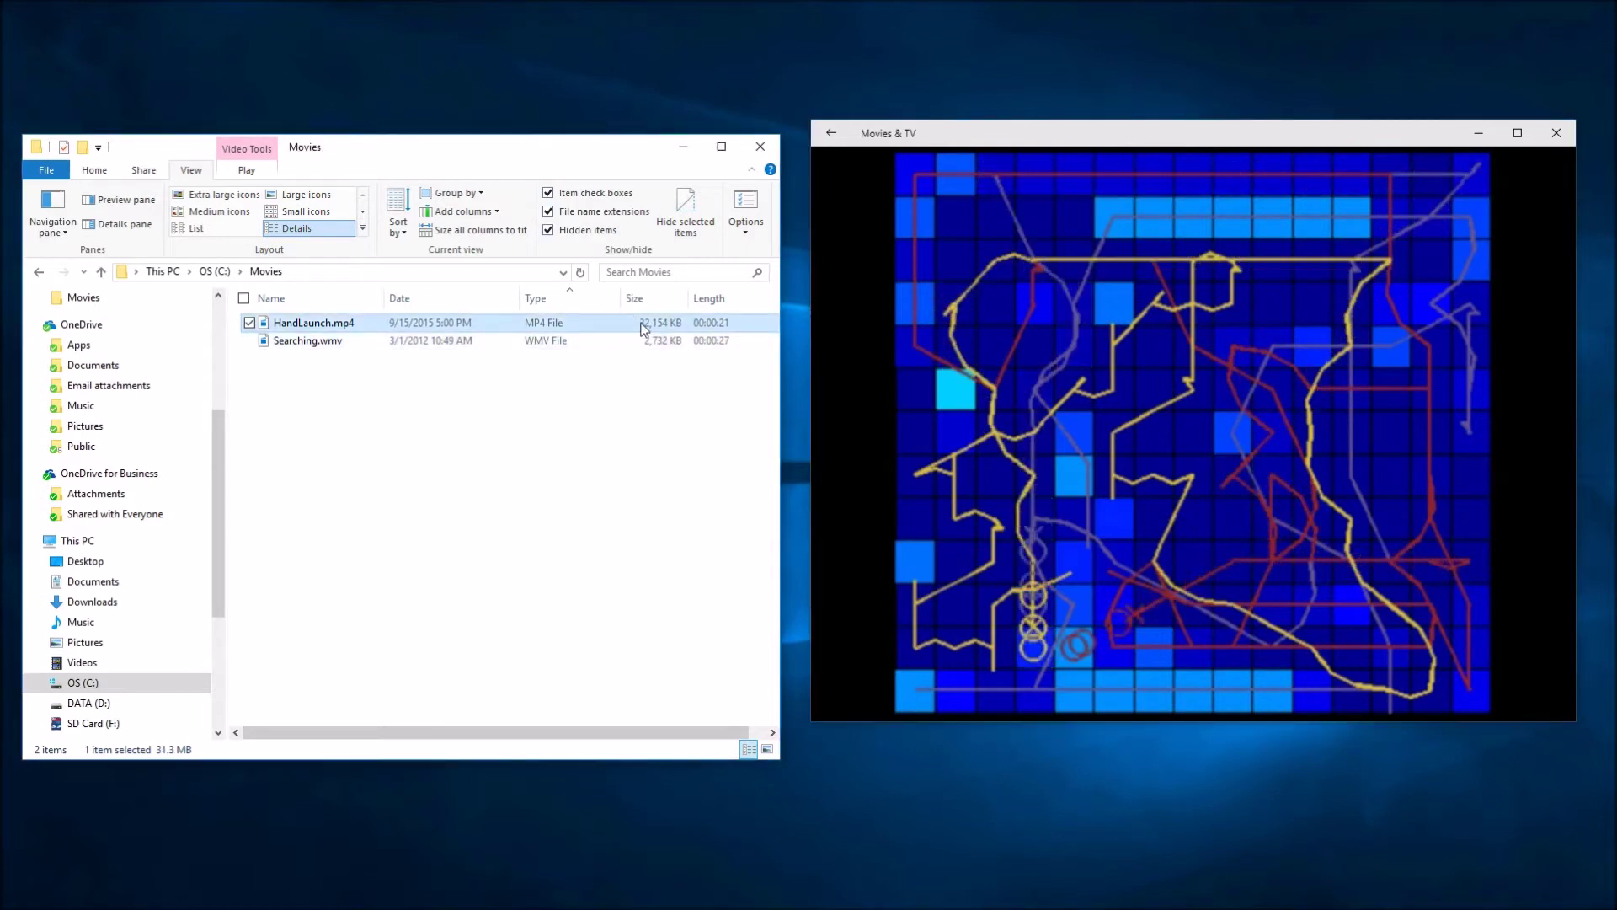
pyautogui.click(573, 342)
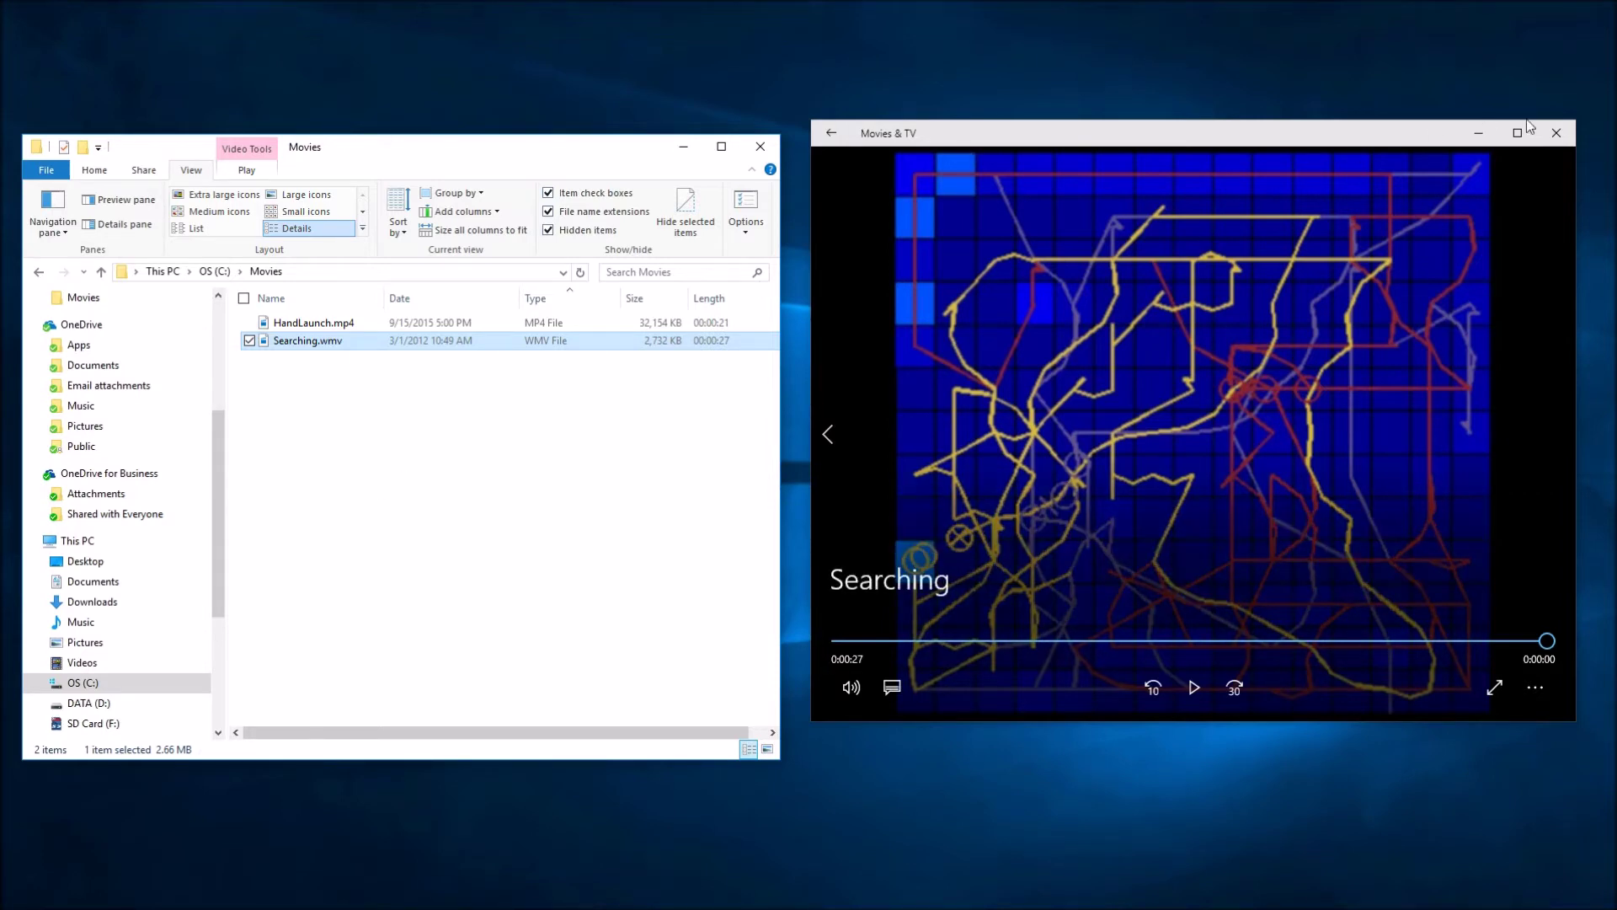
pyautogui.click(1544, 133)
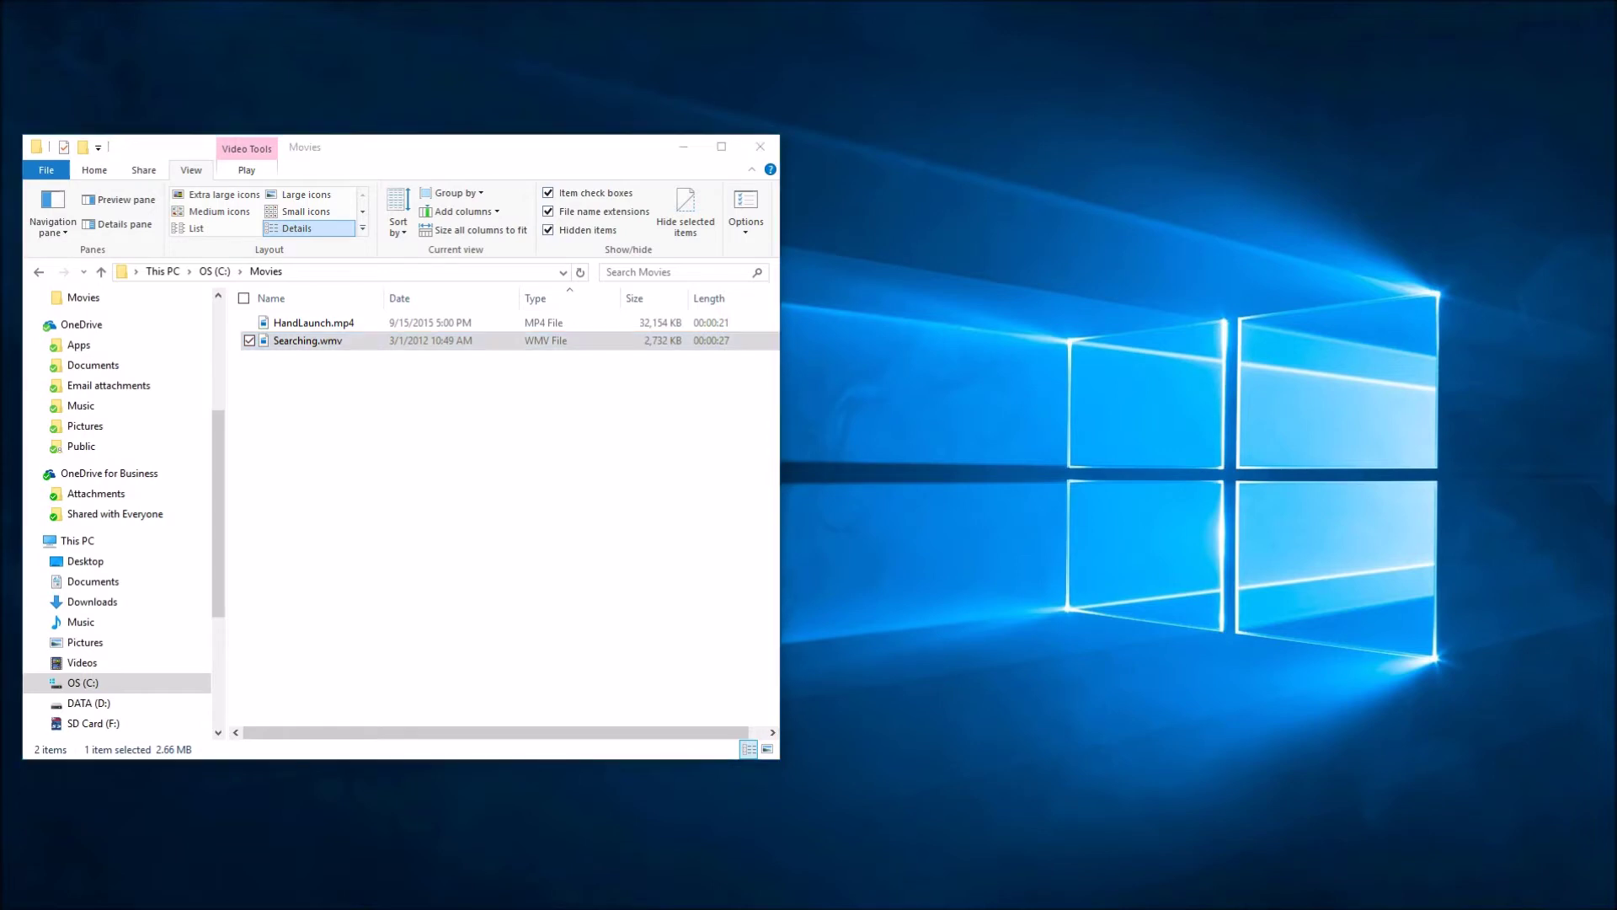
# Step: Create a new folder named MyPresentation01 on the OS (C:) drive
pyautogui.scroll(-4, 893, 682)
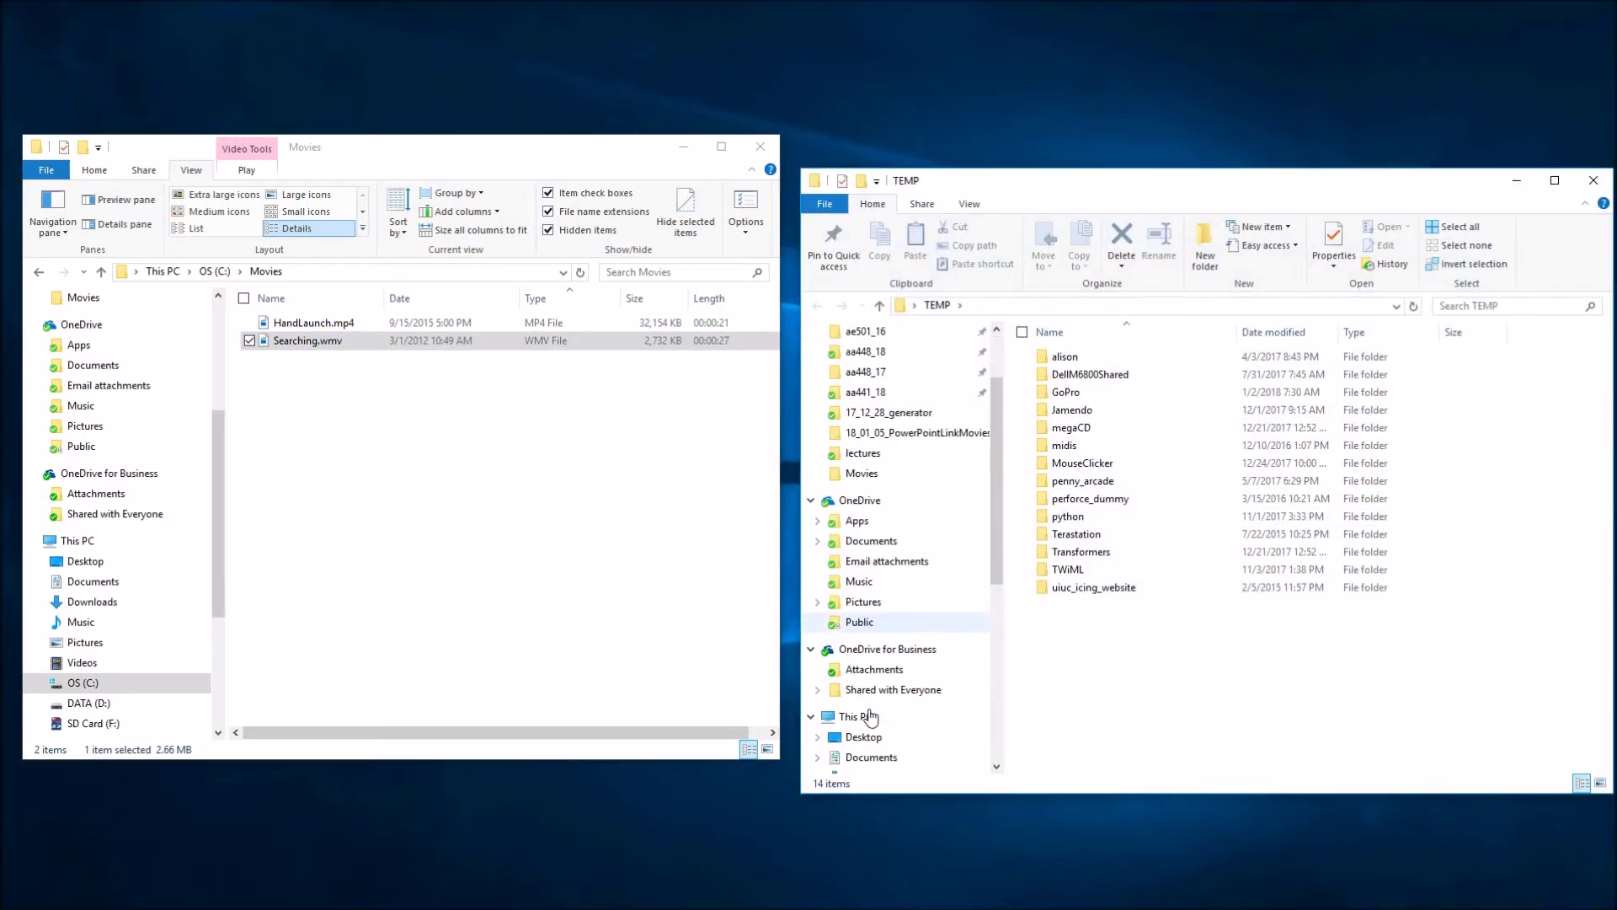
pyautogui.click(861, 697)
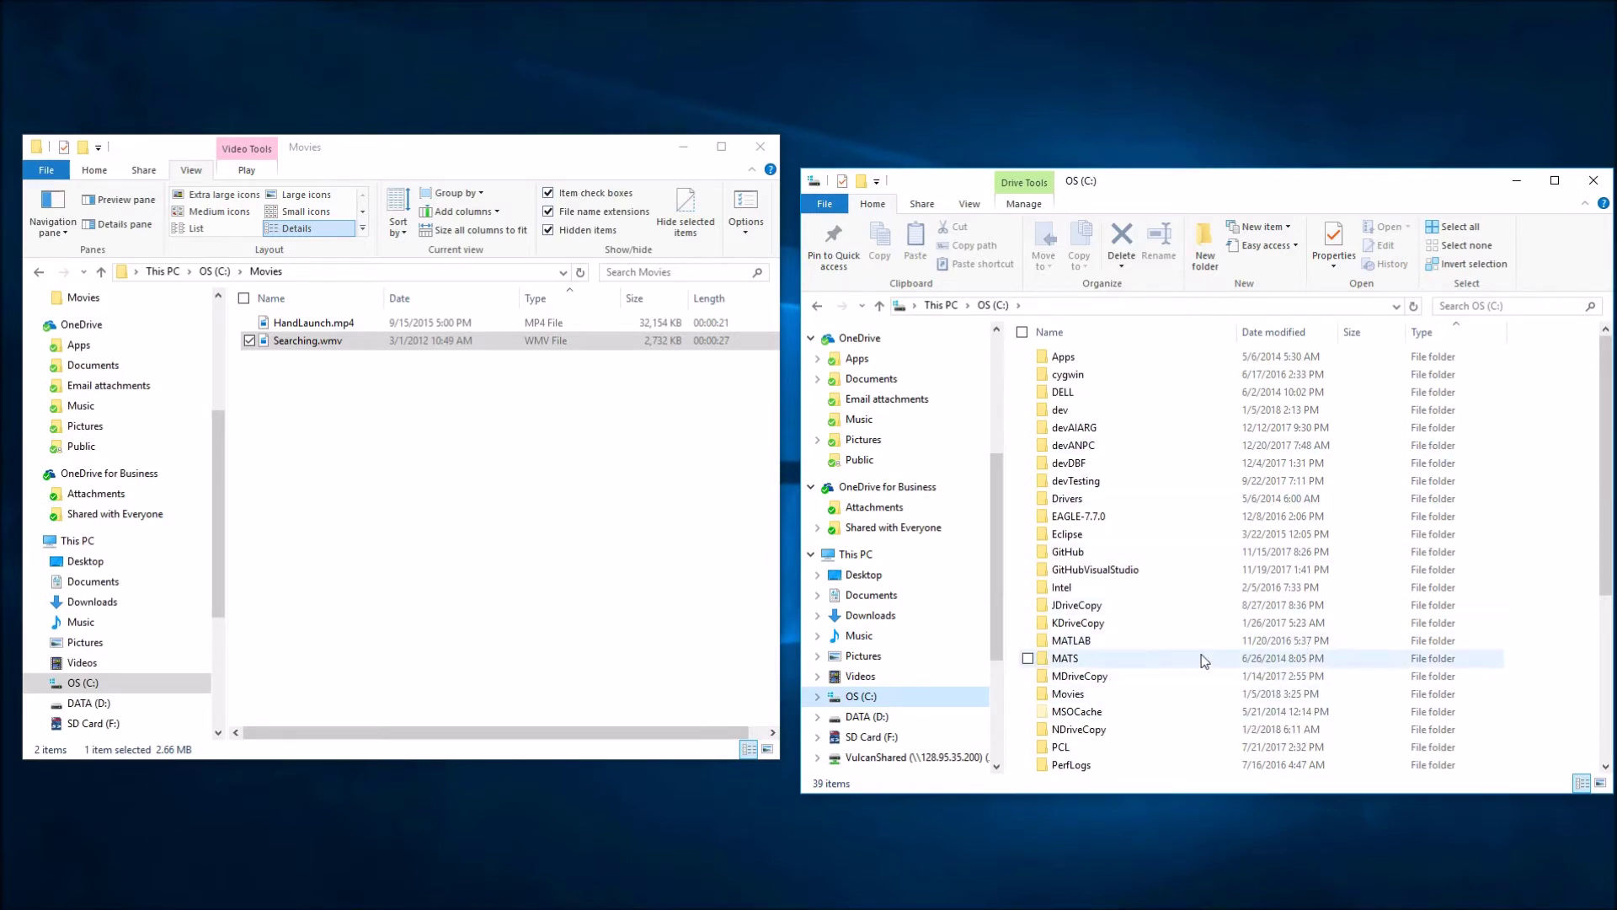
pyautogui.rightClick(1011, 656)
pyautogui.moveTo(1103, 852)
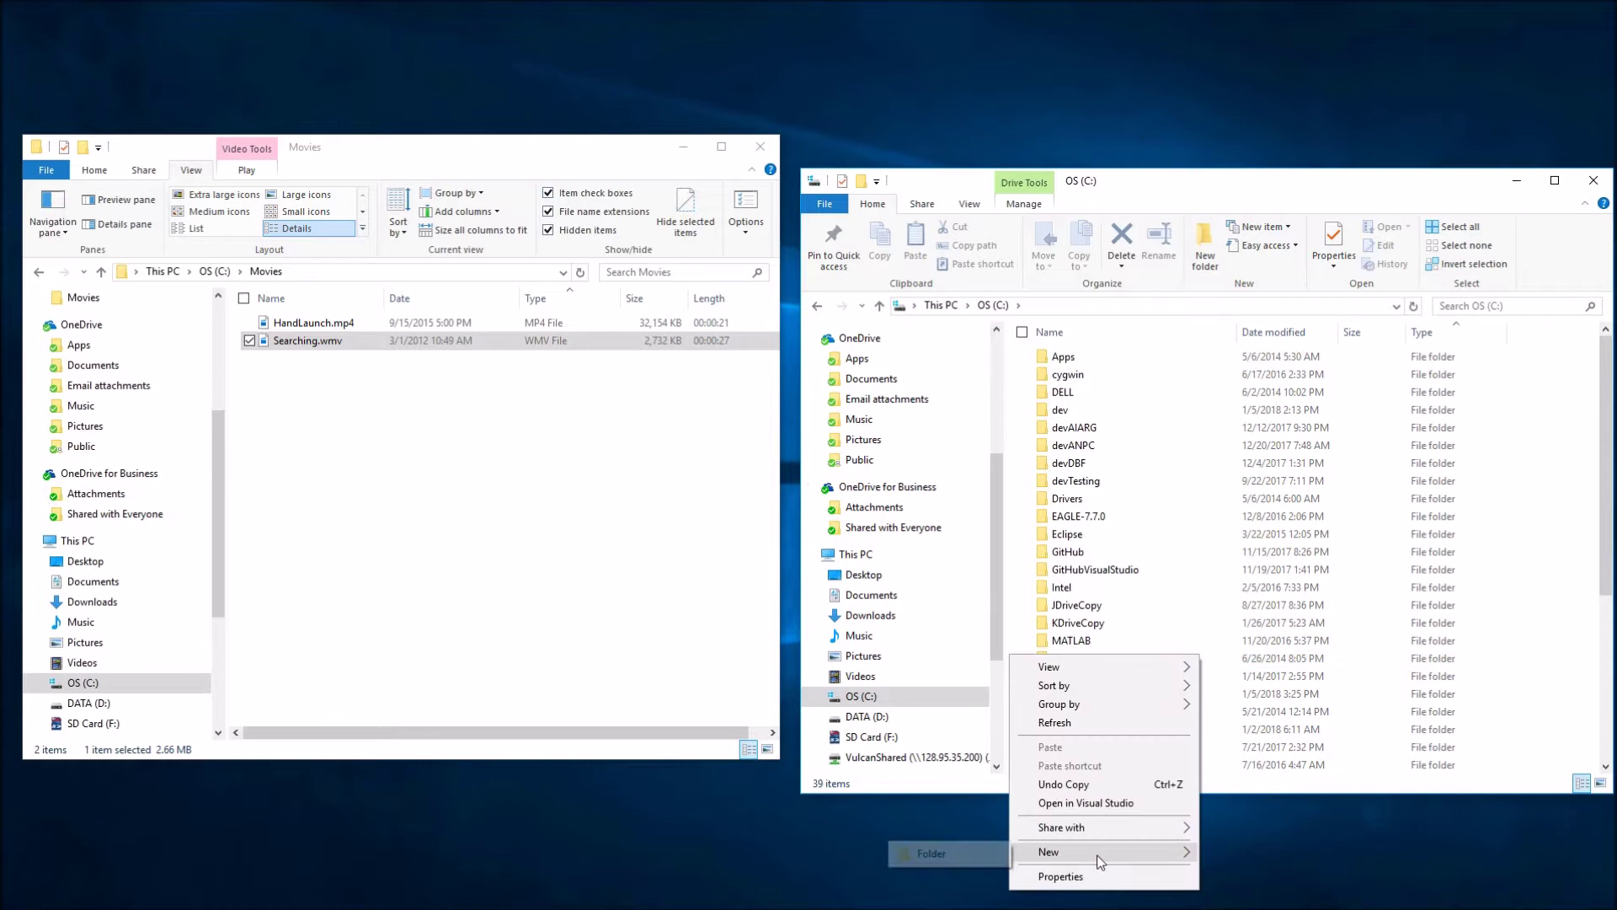
pyautogui.click(959, 852)
pyautogui.write('MyP')
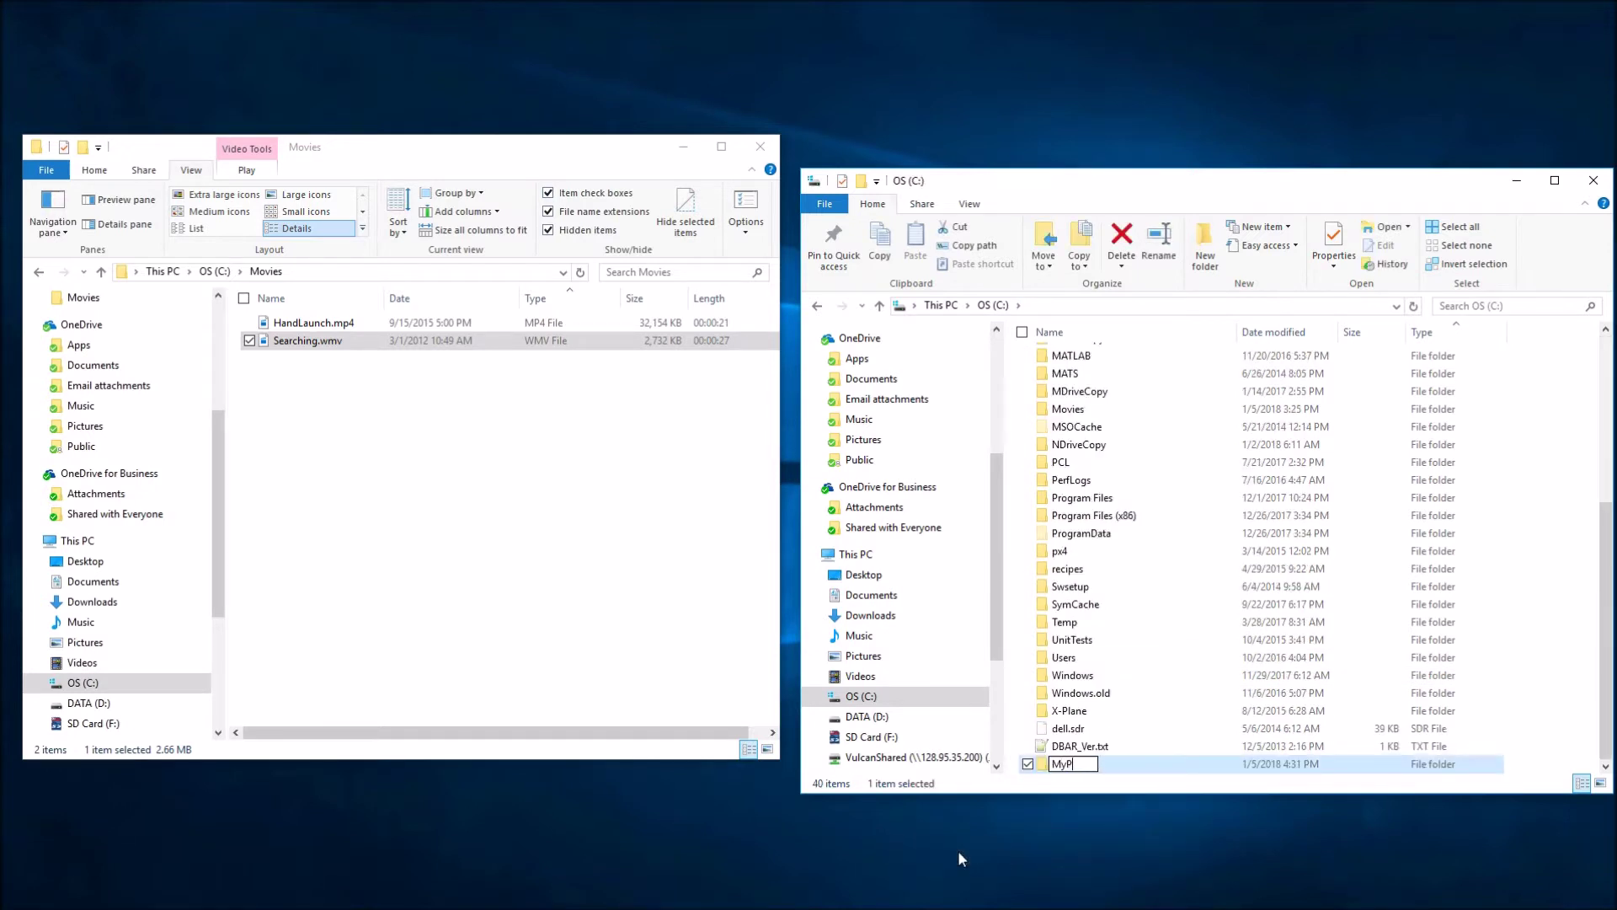
pyautogui.write('resentation01')
pyautogui.press('Return')
# Step: Inside that folder, create an empty presentation MyPresentation01.pptx and open it
pyautogui.doubleClick(1075, 763)
pyautogui.rightClick(1096, 420)
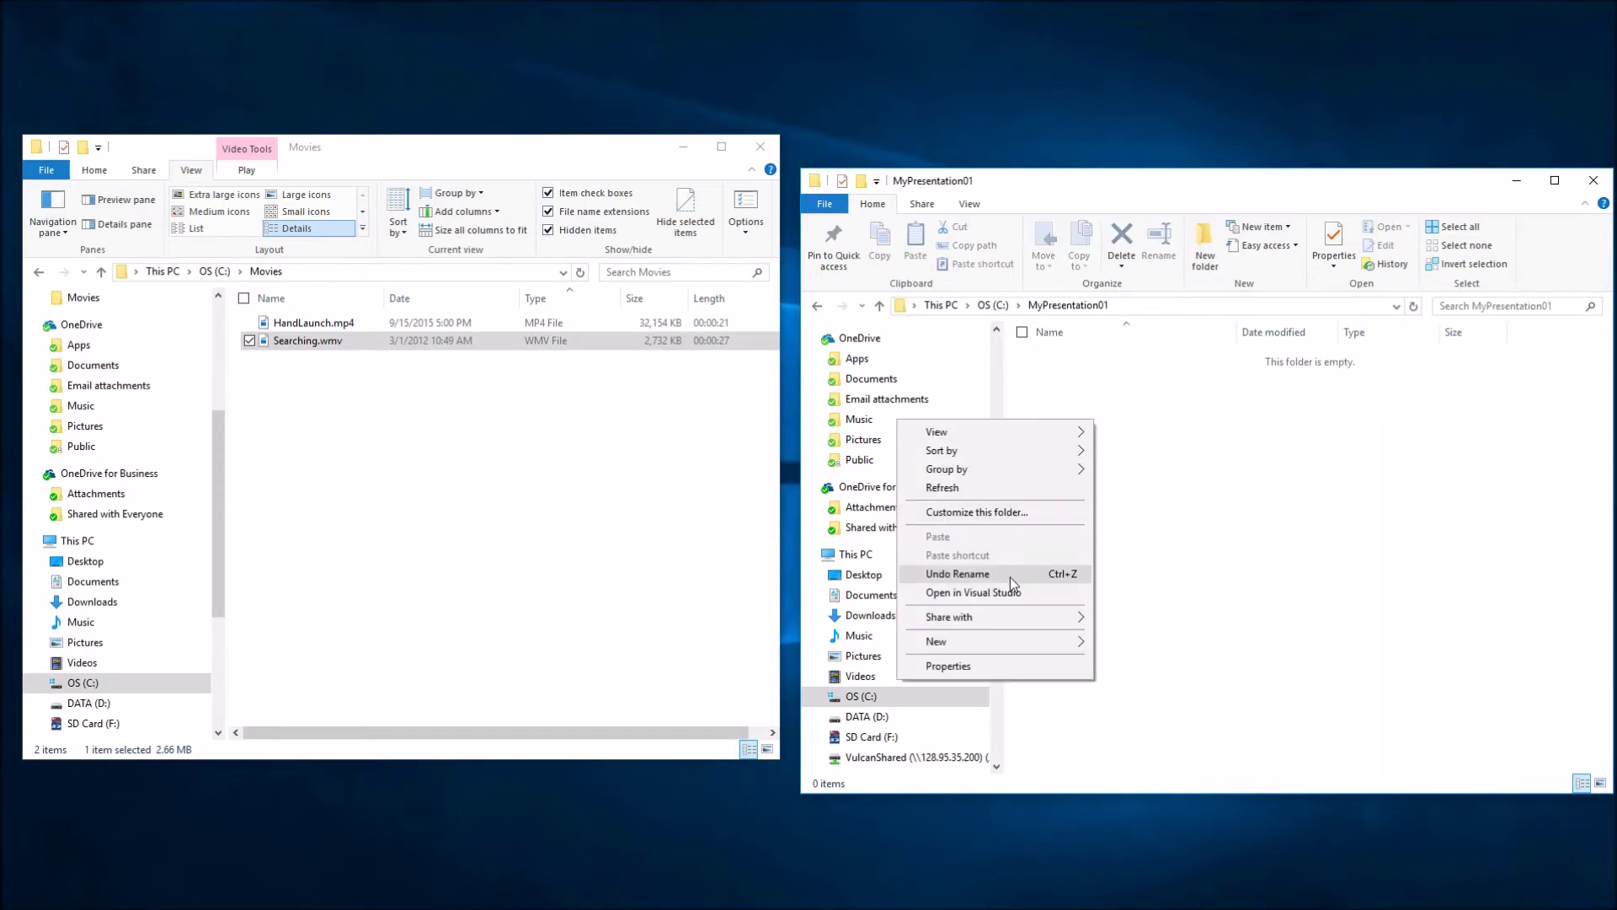
pyautogui.moveTo(930, 644)
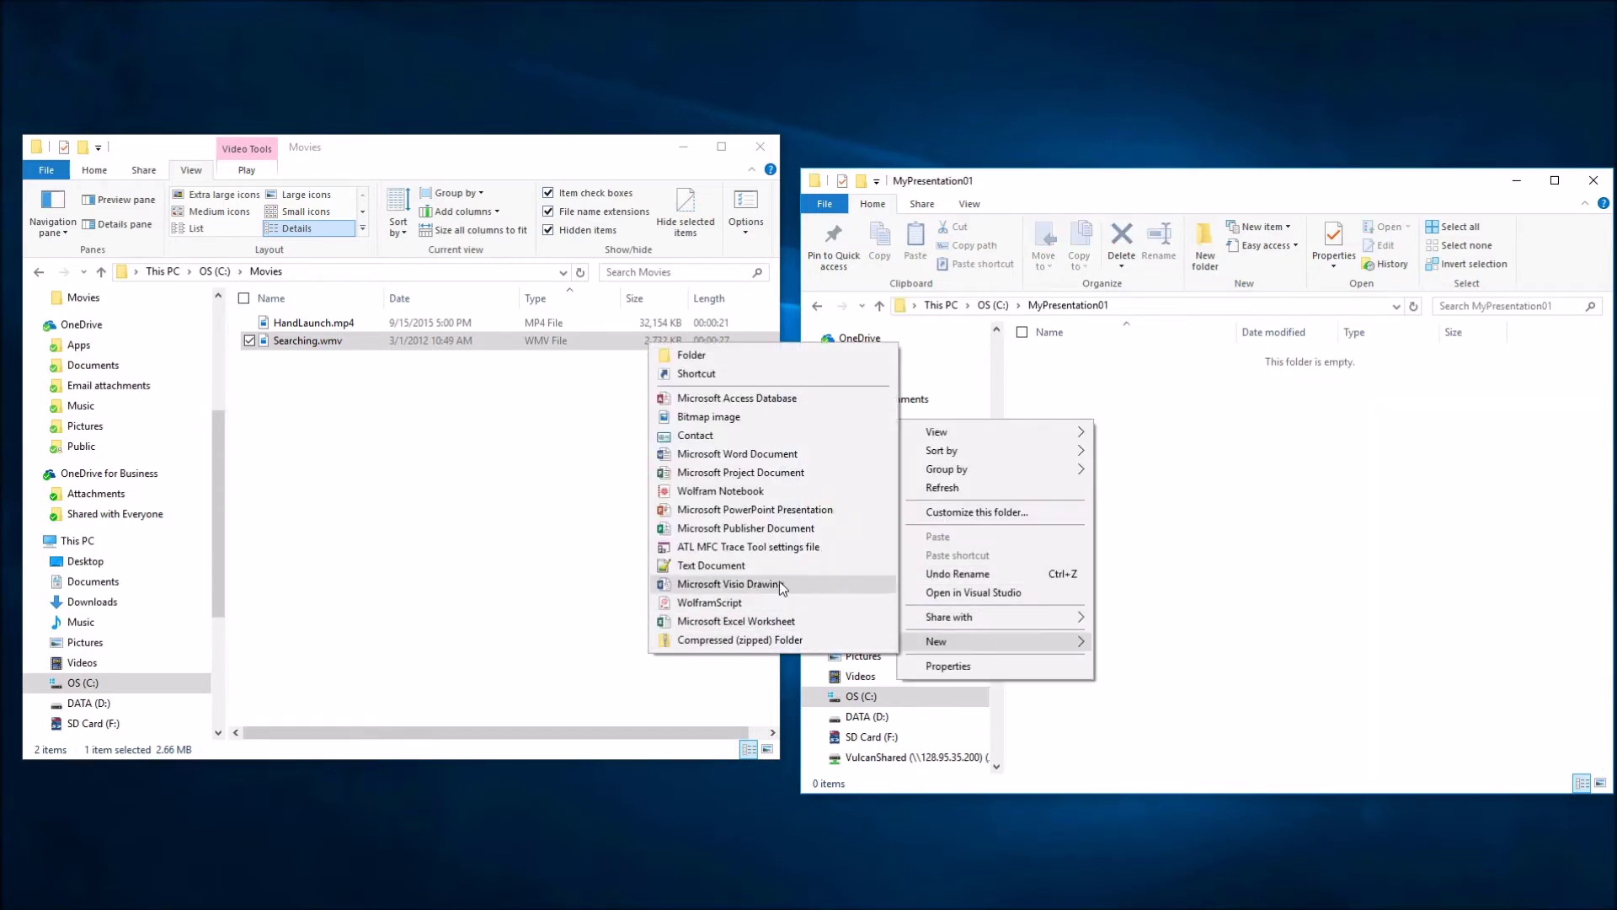
pyautogui.click(790, 510)
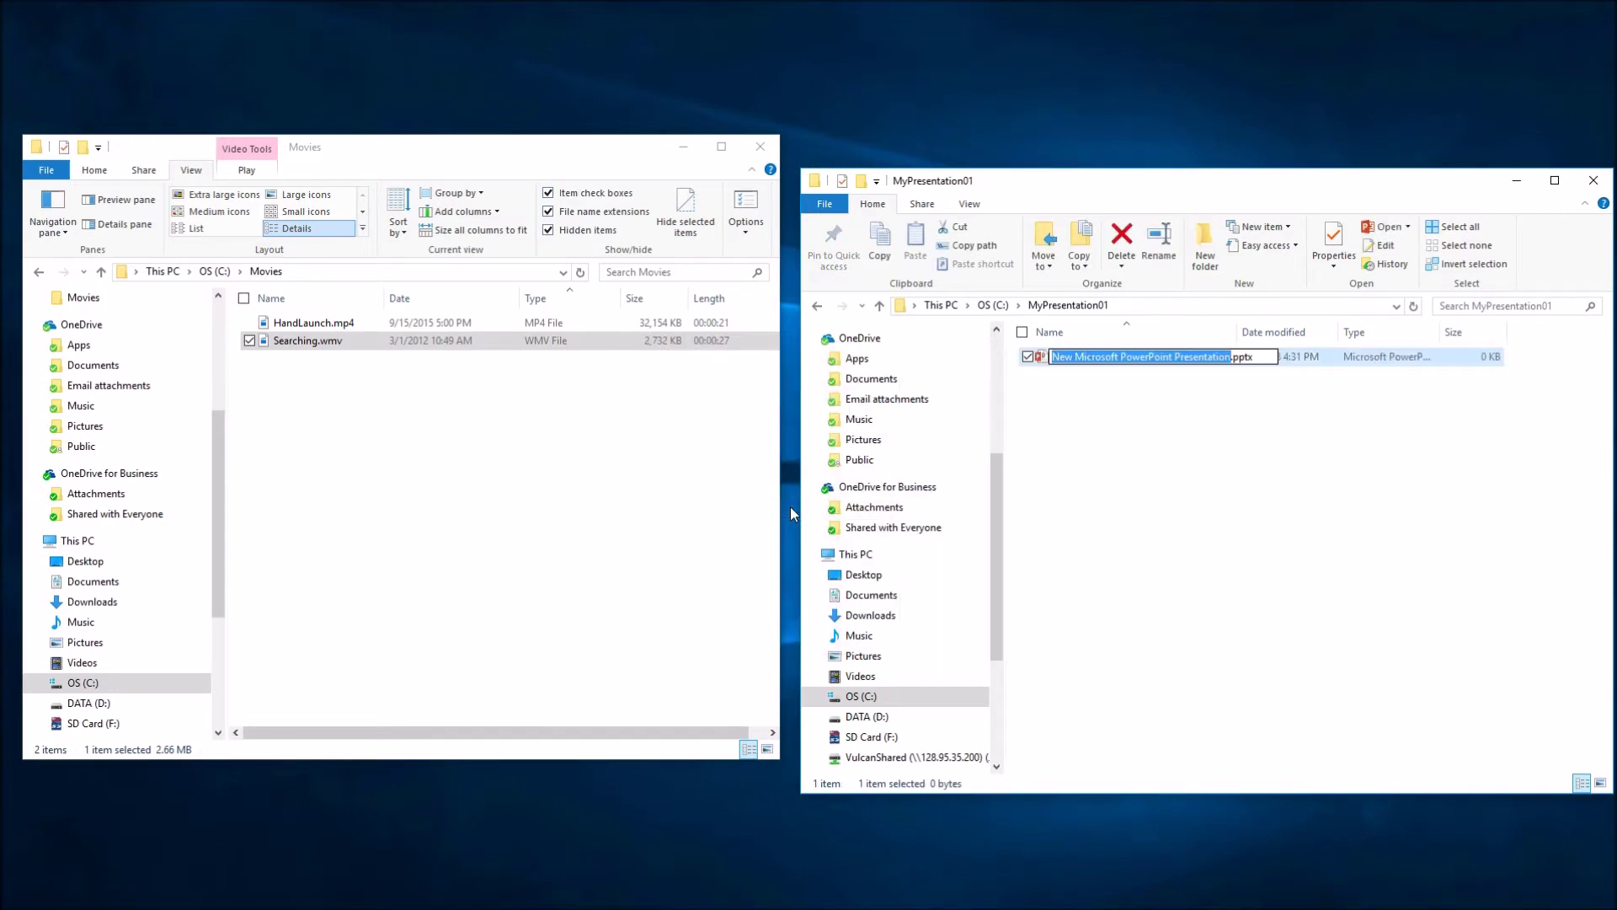
pyautogui.write('MyPresent')
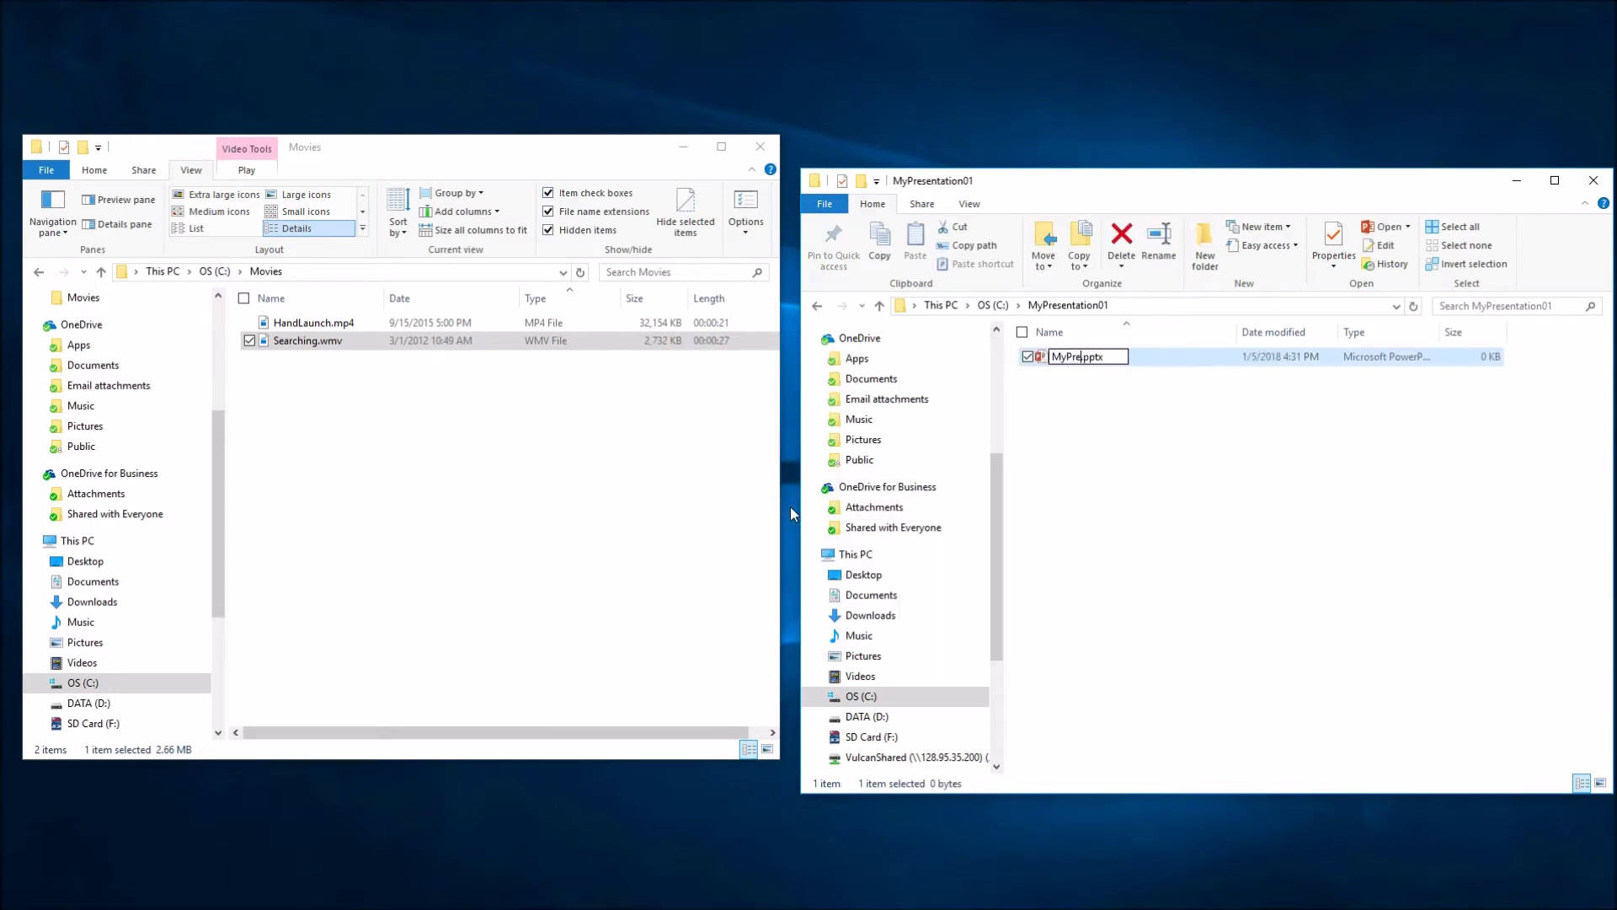
pyautogui.write('ation01')
pyautogui.press('Return')
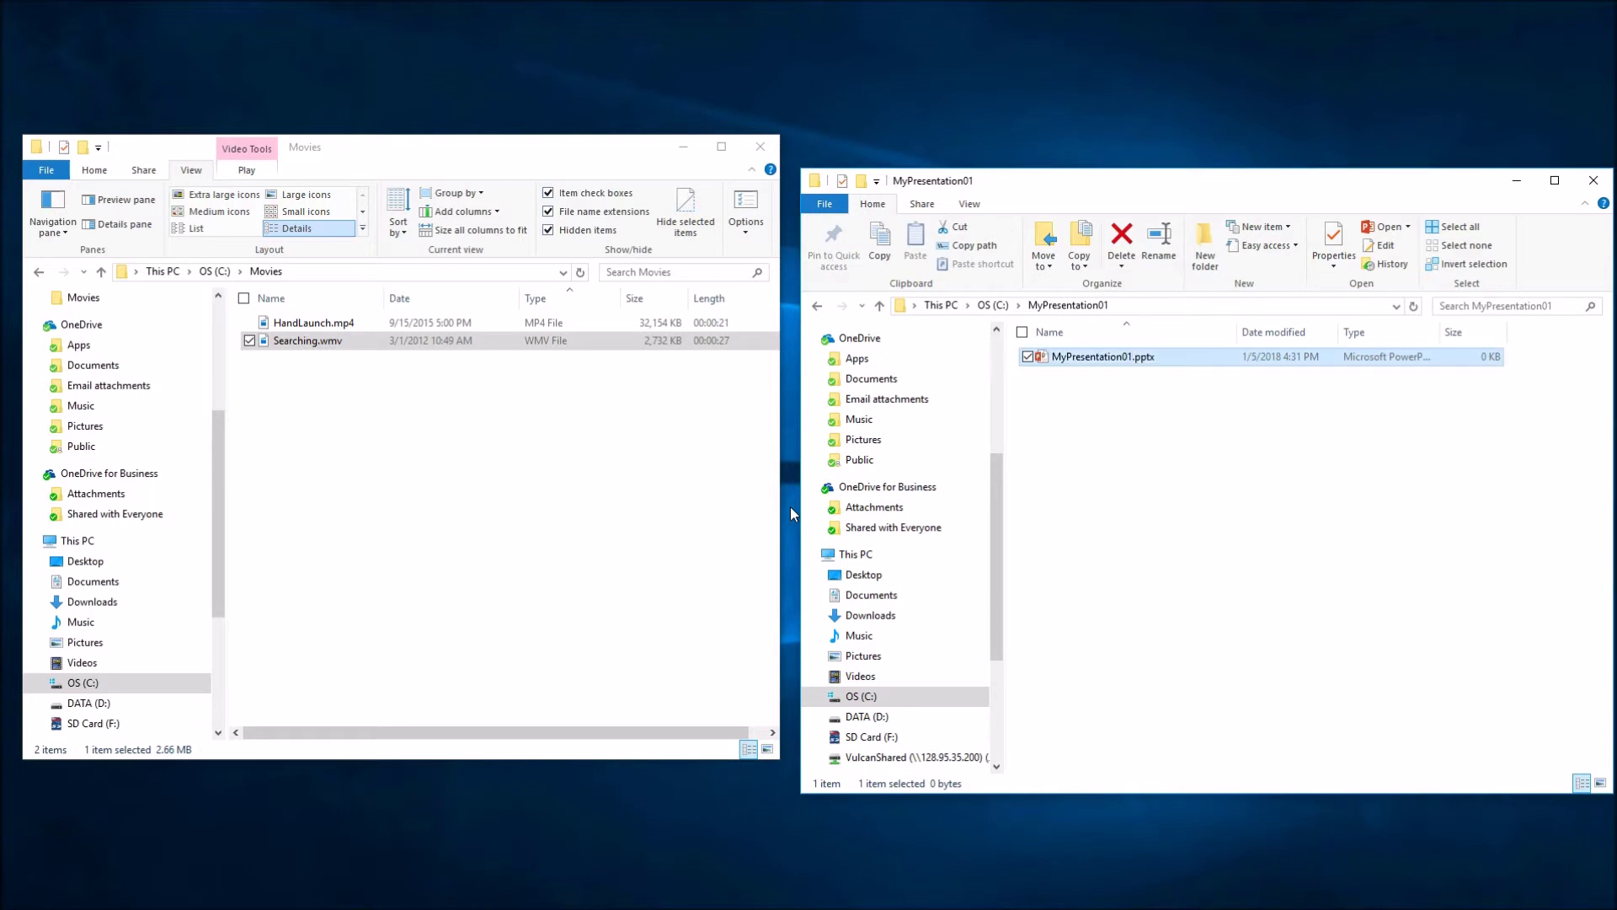
pyautogui.doubleClick(1073, 358)
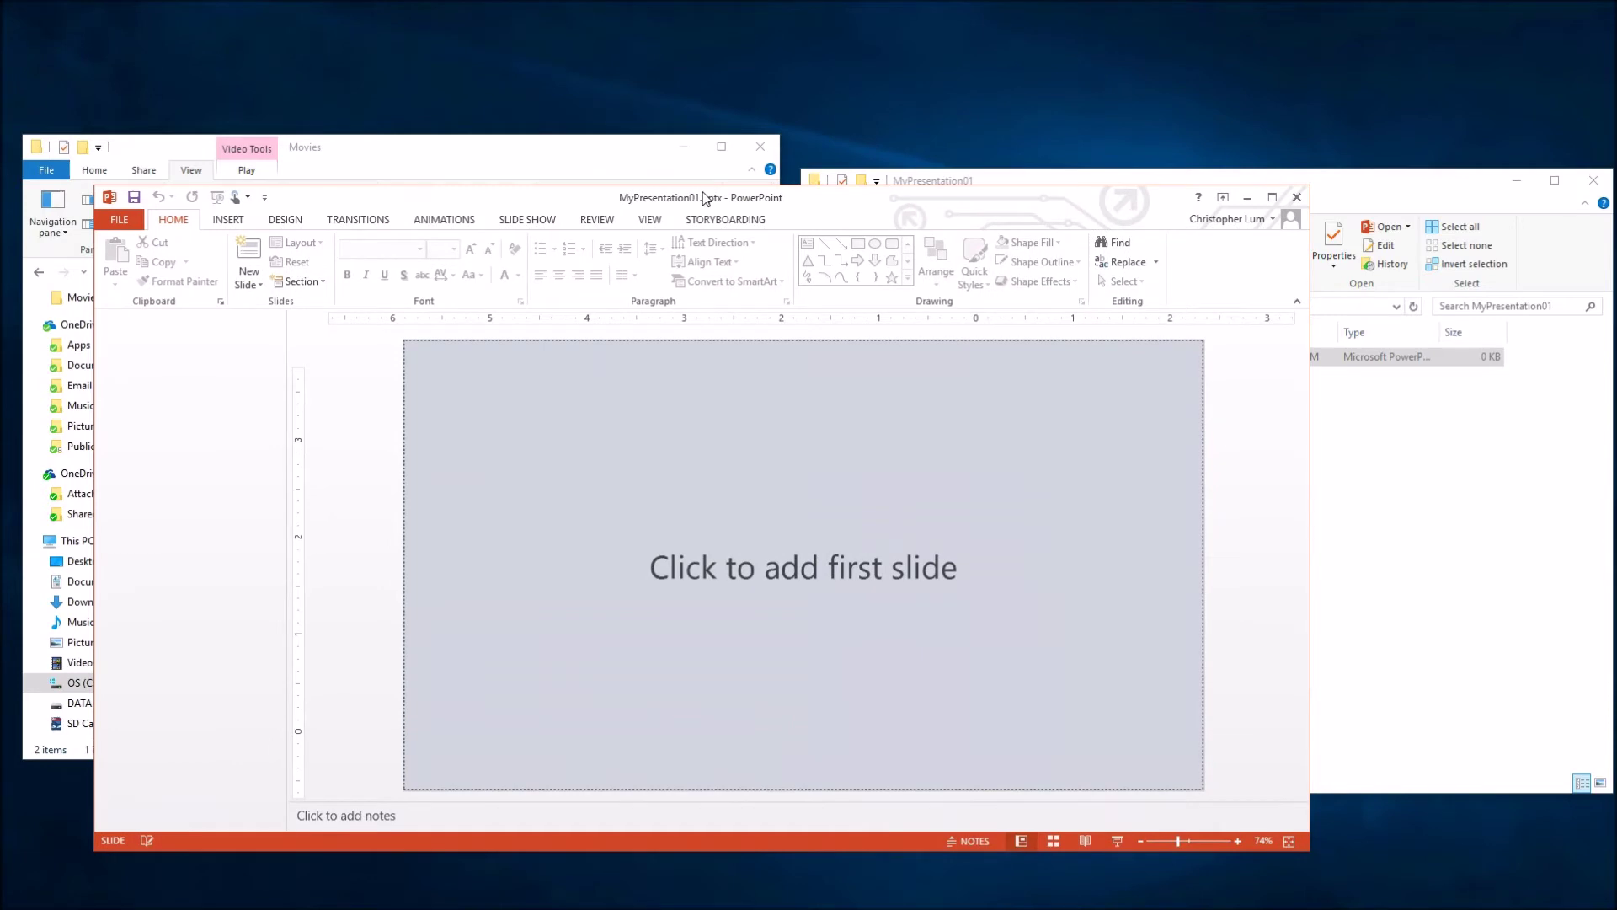
# Step: Maximize PowerPoint, add a first slide and delete its title and subtitle placeholders
pyautogui.doubleClick(690, 197)
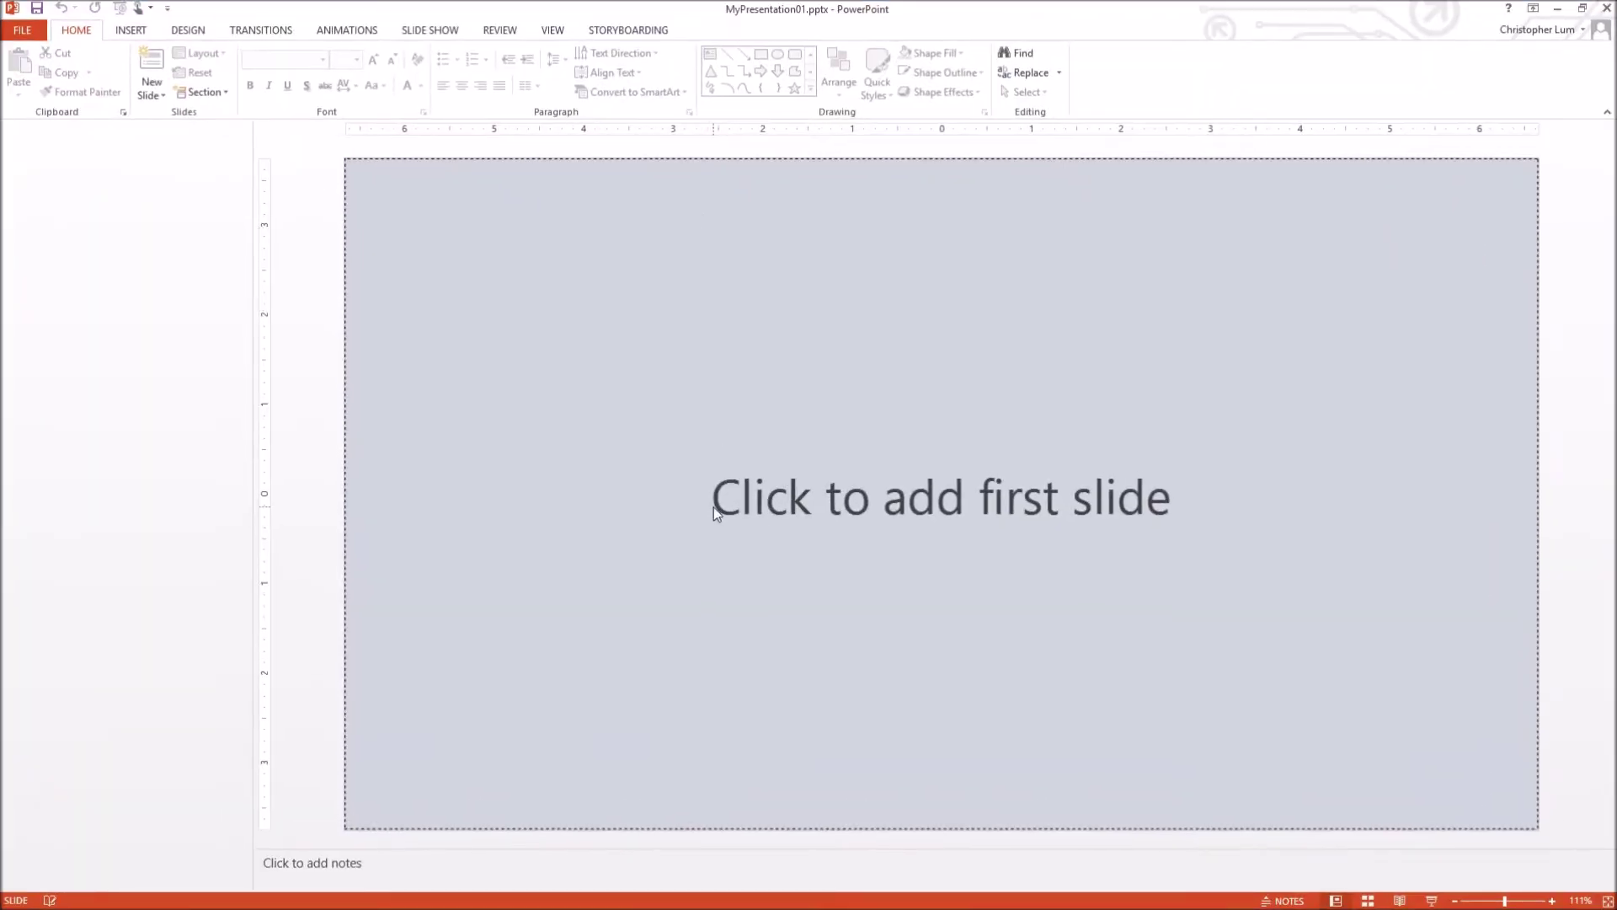
pyautogui.click(734, 436)
pyautogui.moveTo(471, 241)
pyautogui.mouseDown()
pyautogui.moveTo(1009, 605)
pyautogui.moveTo(1419, 754)
pyautogui.mouseUp()
pyautogui.press('Delete')
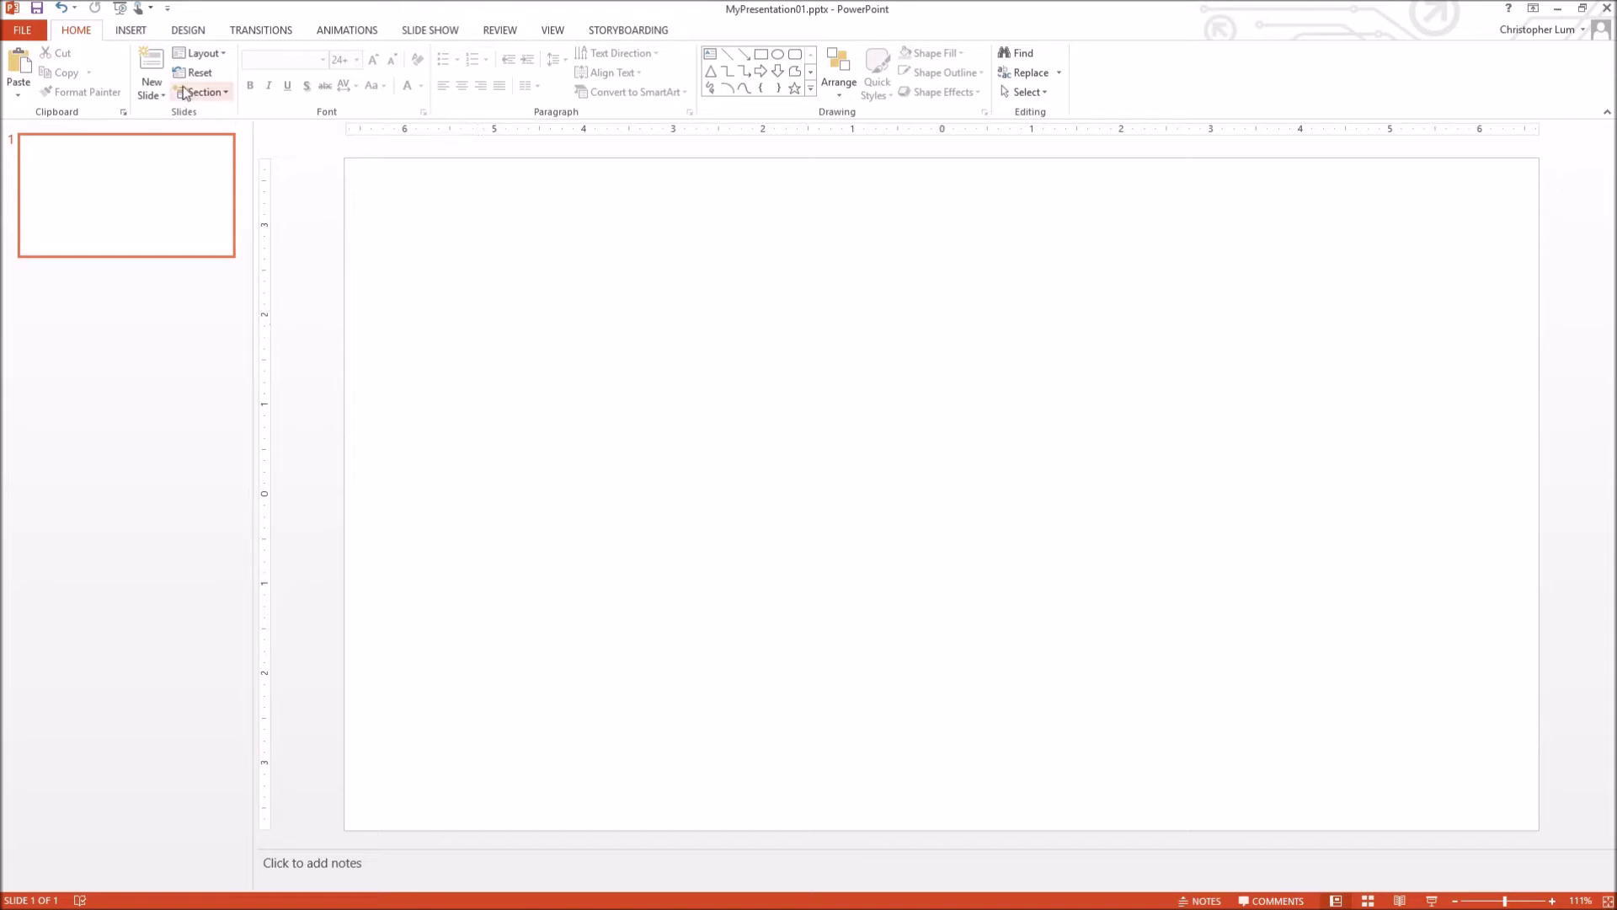
pyautogui.click(133, 31)
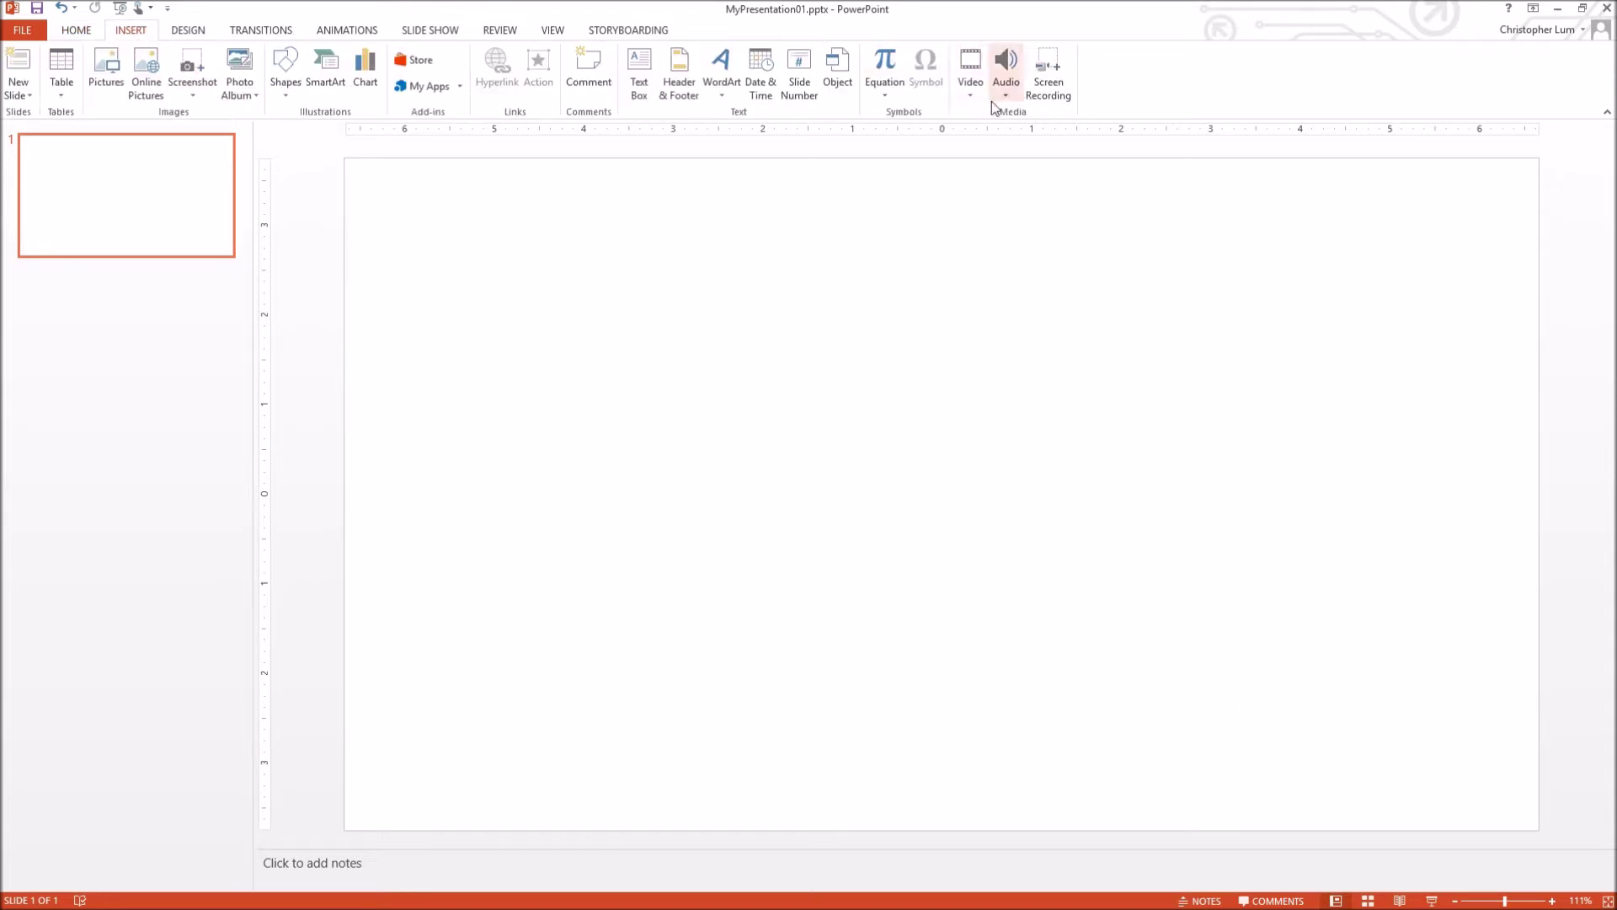
# Step: Insert HandLaunch.mp4 from C:\Movies onto slide 1 as a video from this PC
pyautogui.click(968, 99)
pyautogui.click(989, 134)
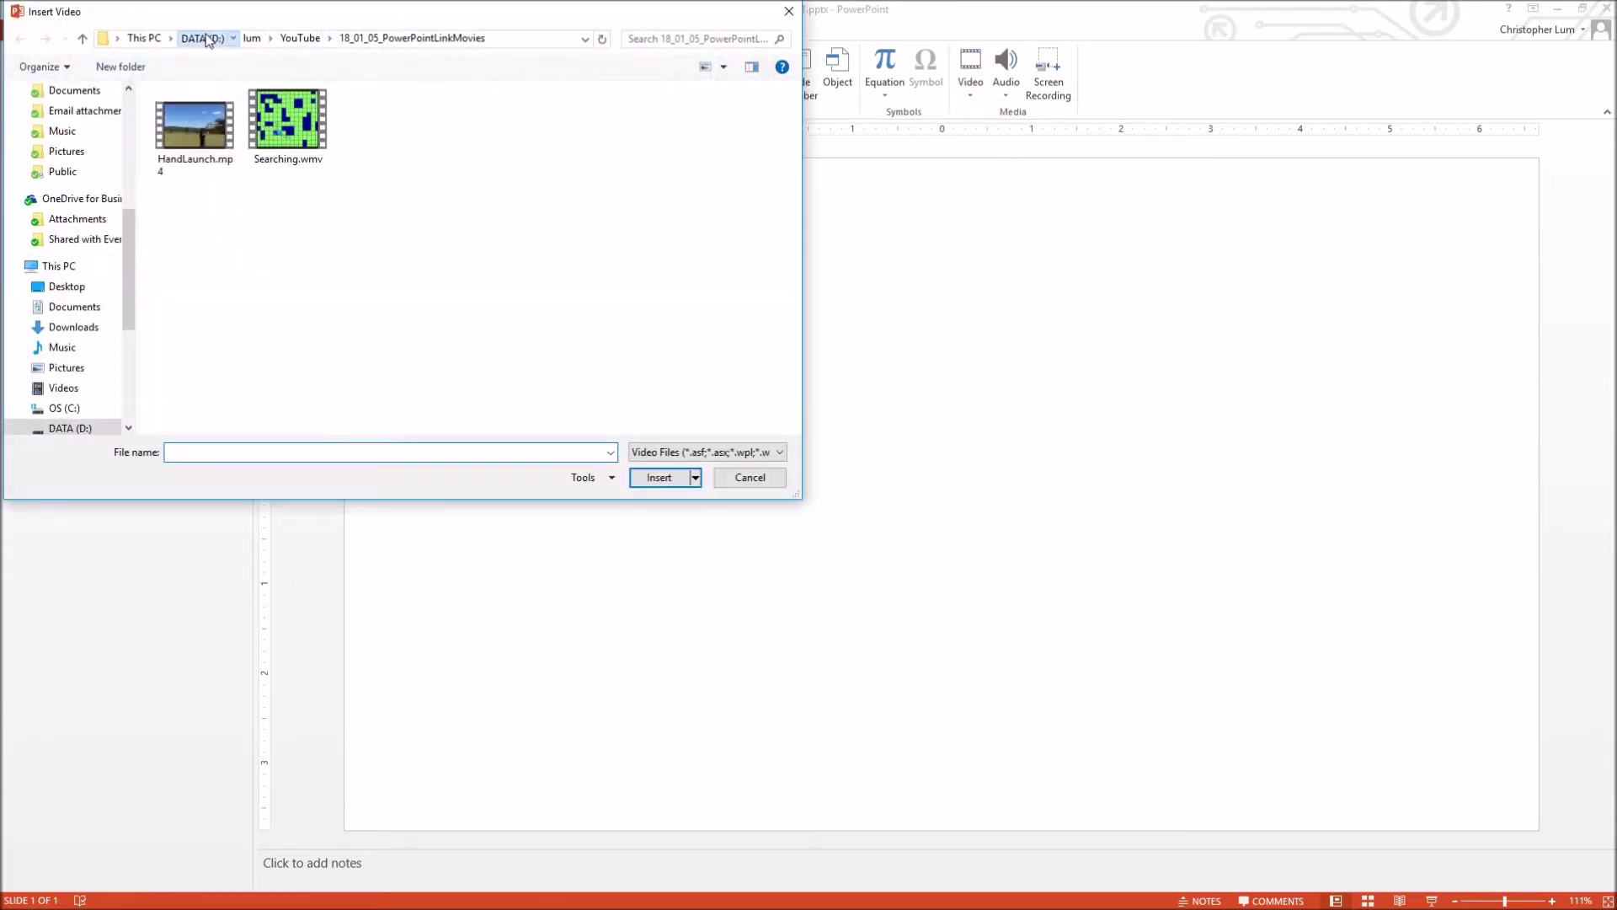
pyautogui.click(202, 38)
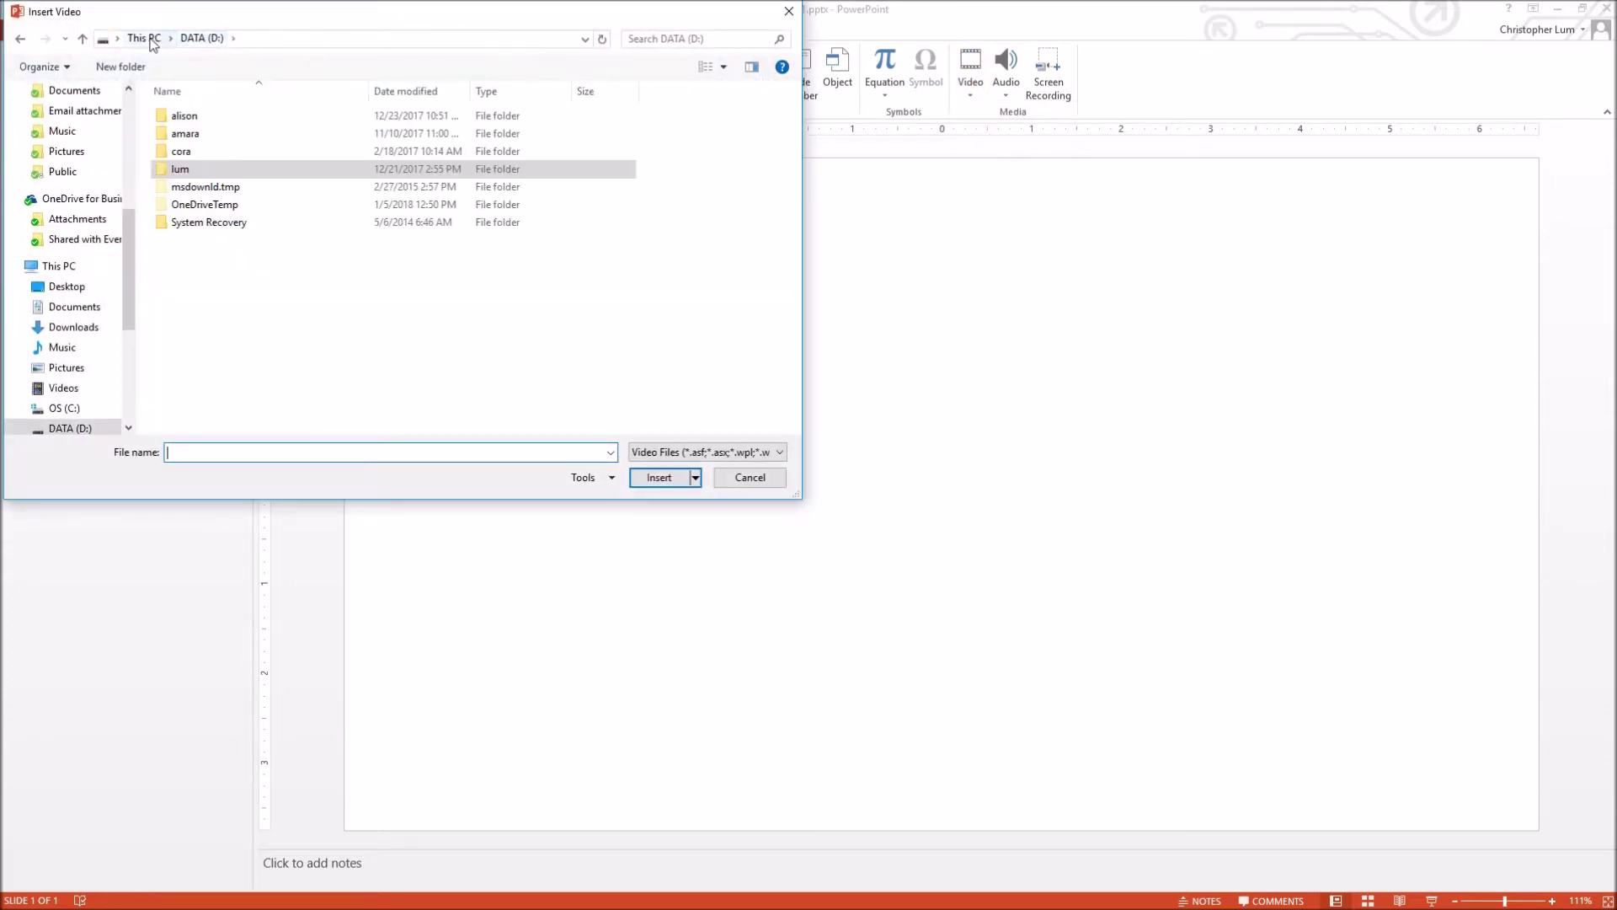
pyautogui.click(64, 408)
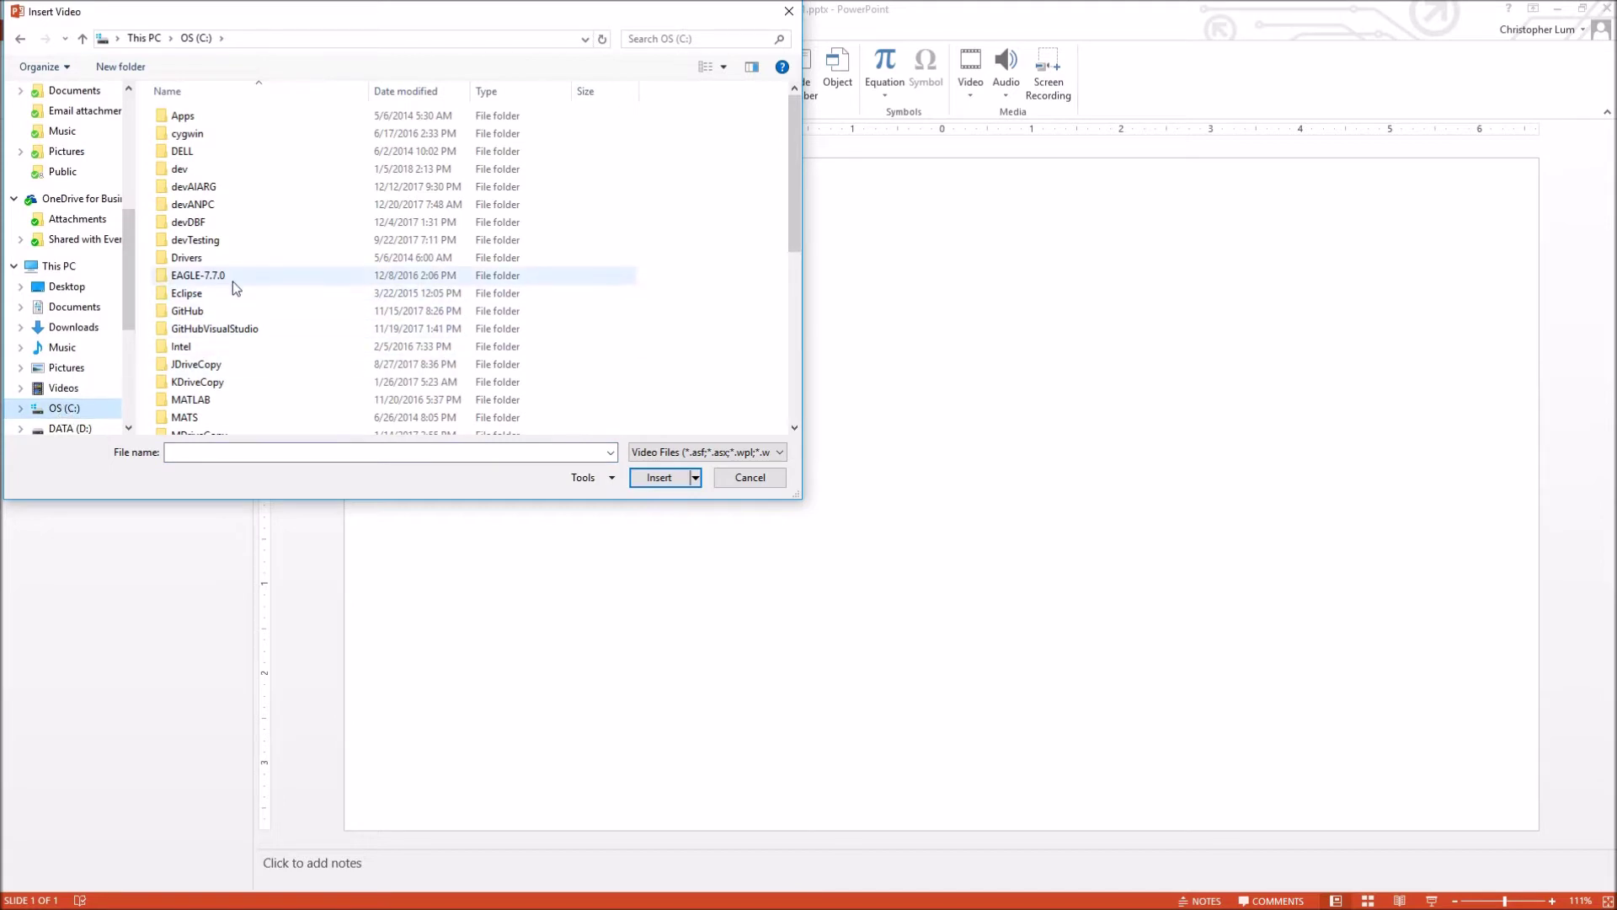
pyautogui.scroll(-1, 233, 281)
pyautogui.scroll(-2, 232, 281)
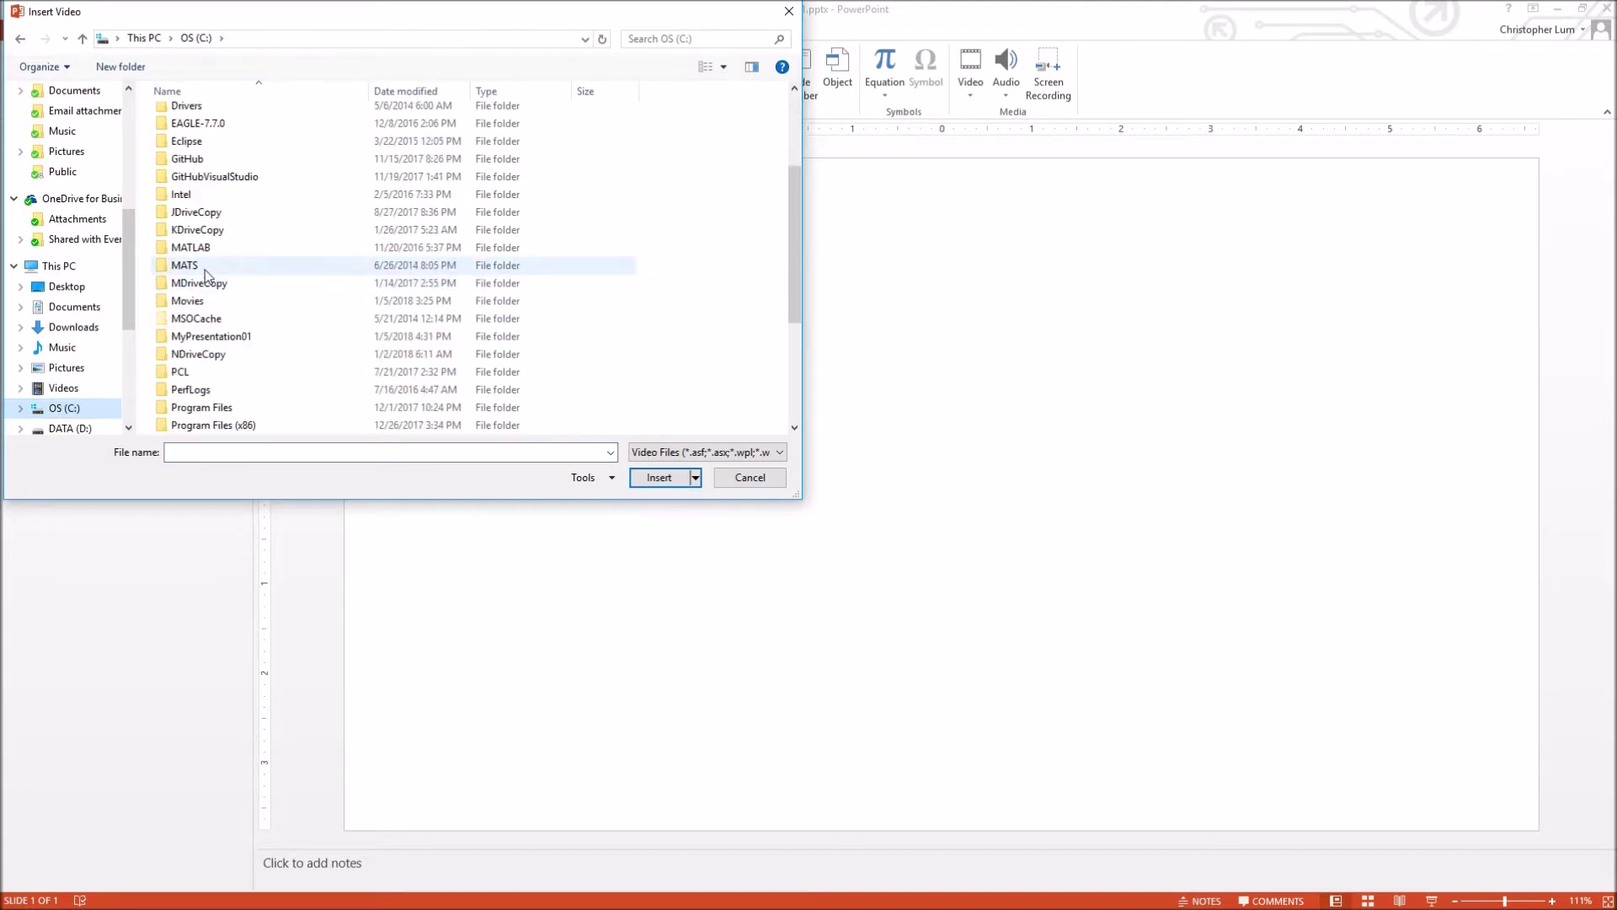
pyautogui.doubleClick(189, 300)
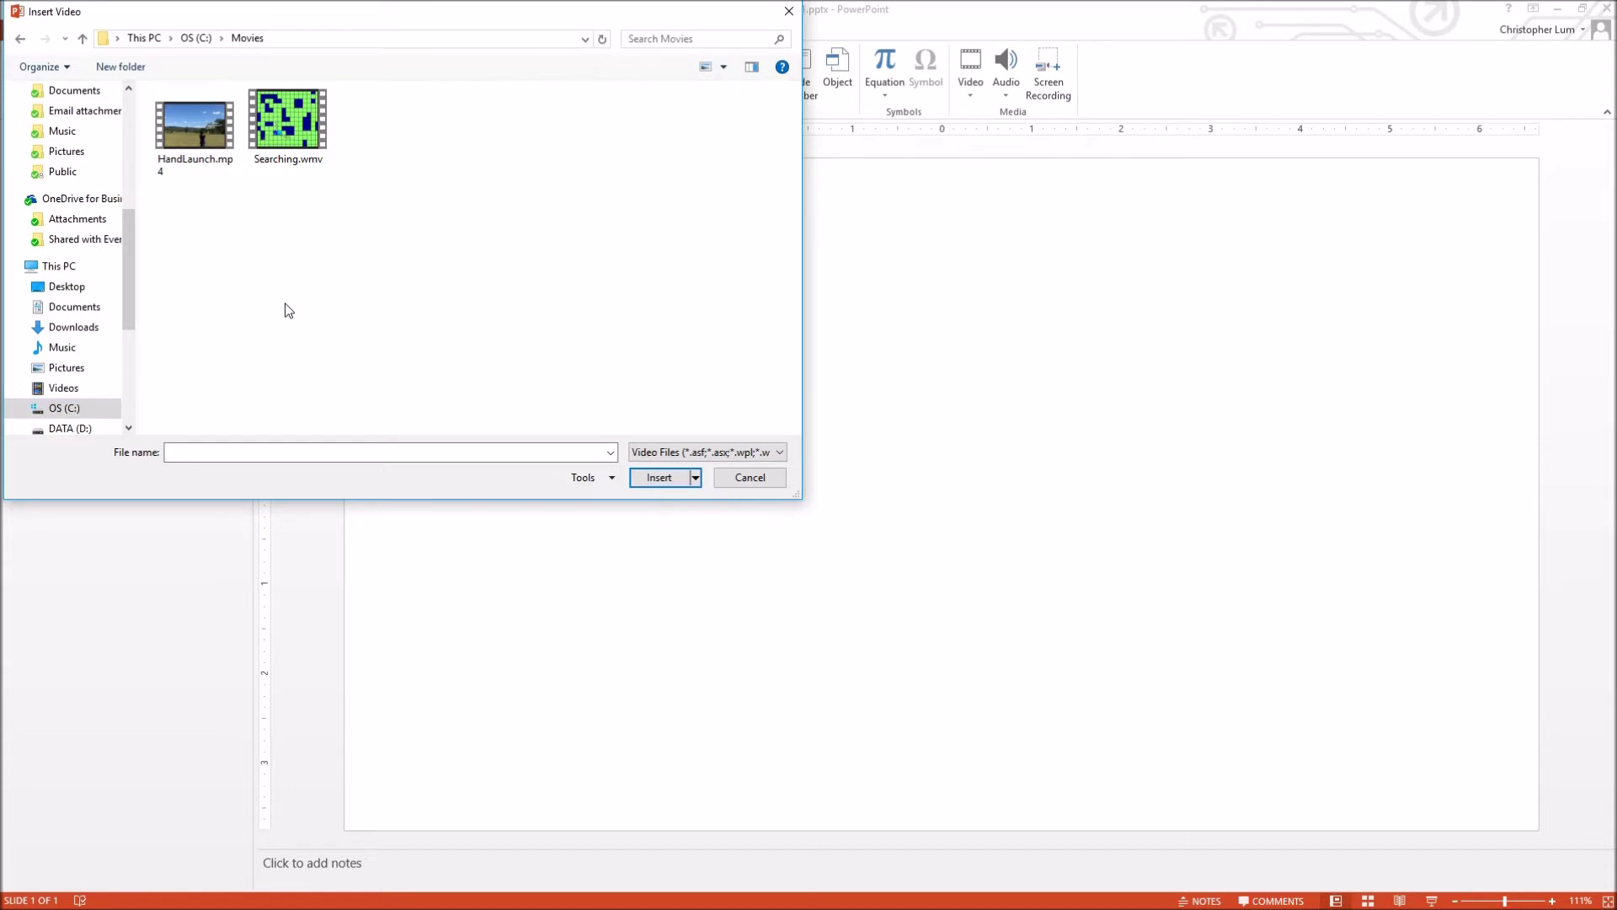
pyautogui.click(204, 143)
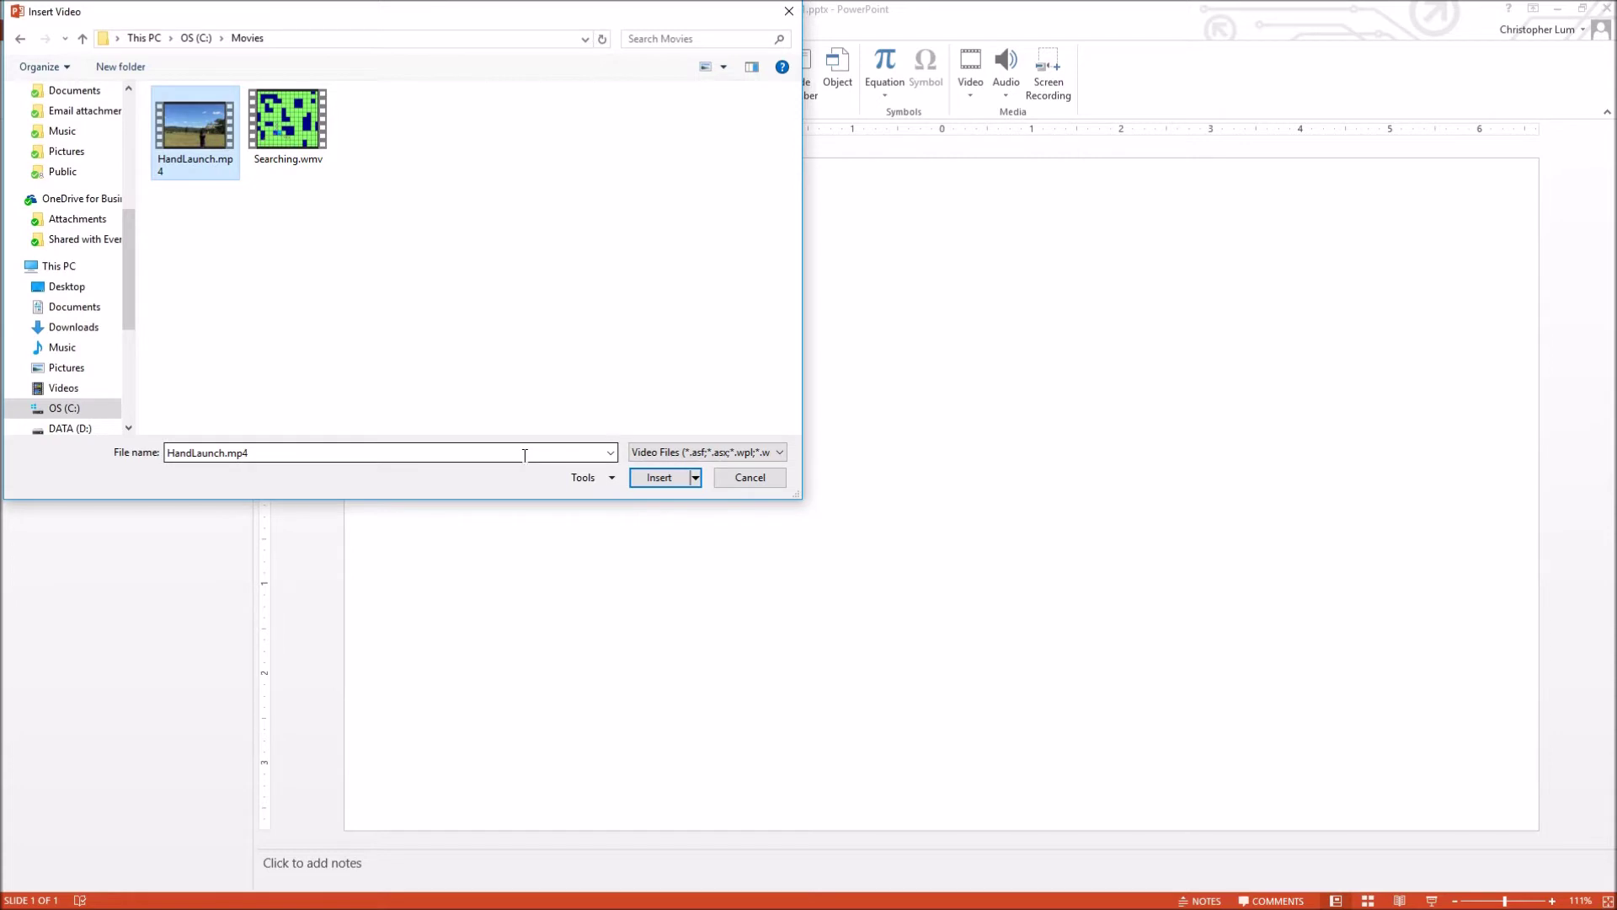
pyautogui.click(659, 478)
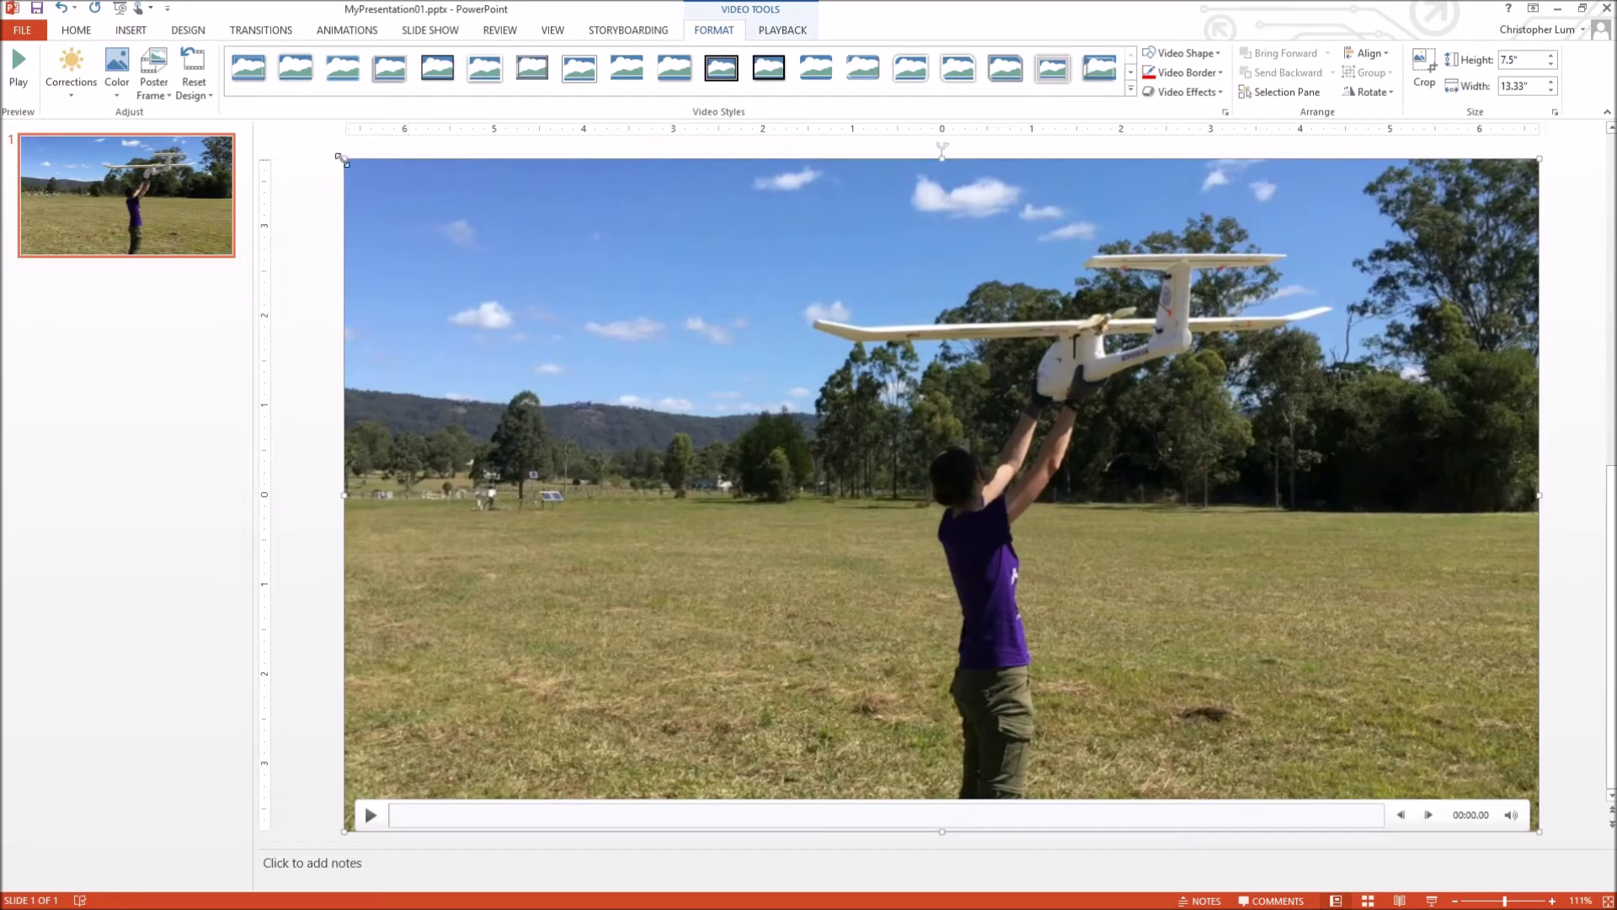
# Step: Shrink the launch video and add the caption 'Here is a video of a student launching an aircraft' above it
pyautogui.moveTo(344, 159); pyautogui.dragTo(373, 380)
pyautogui.click(539, 293)
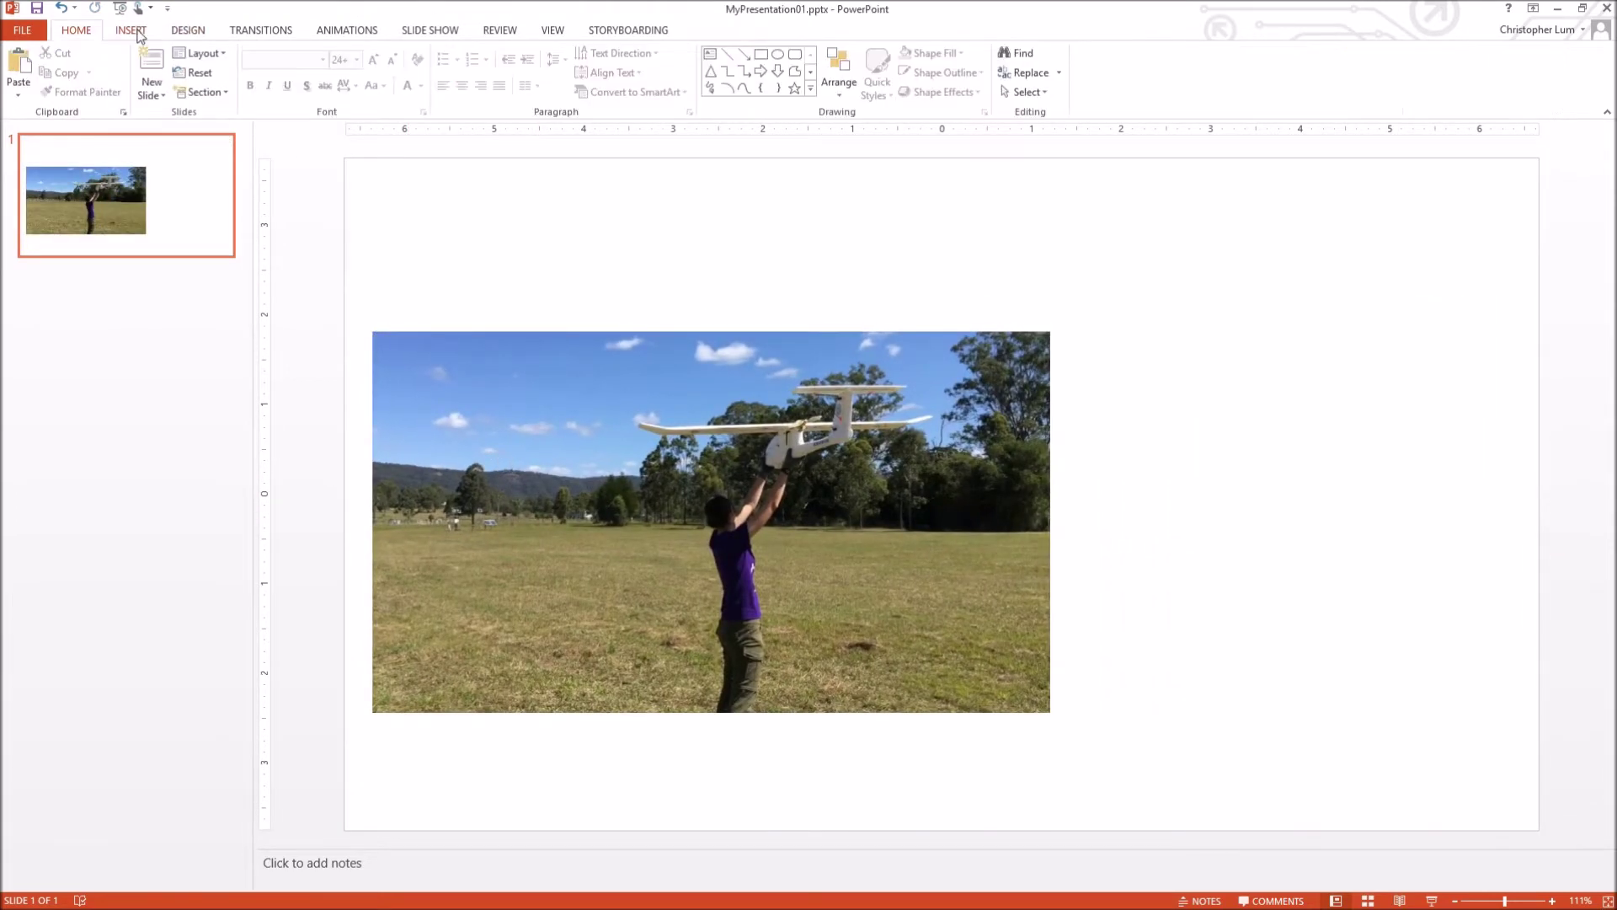
pyautogui.click(131, 30)
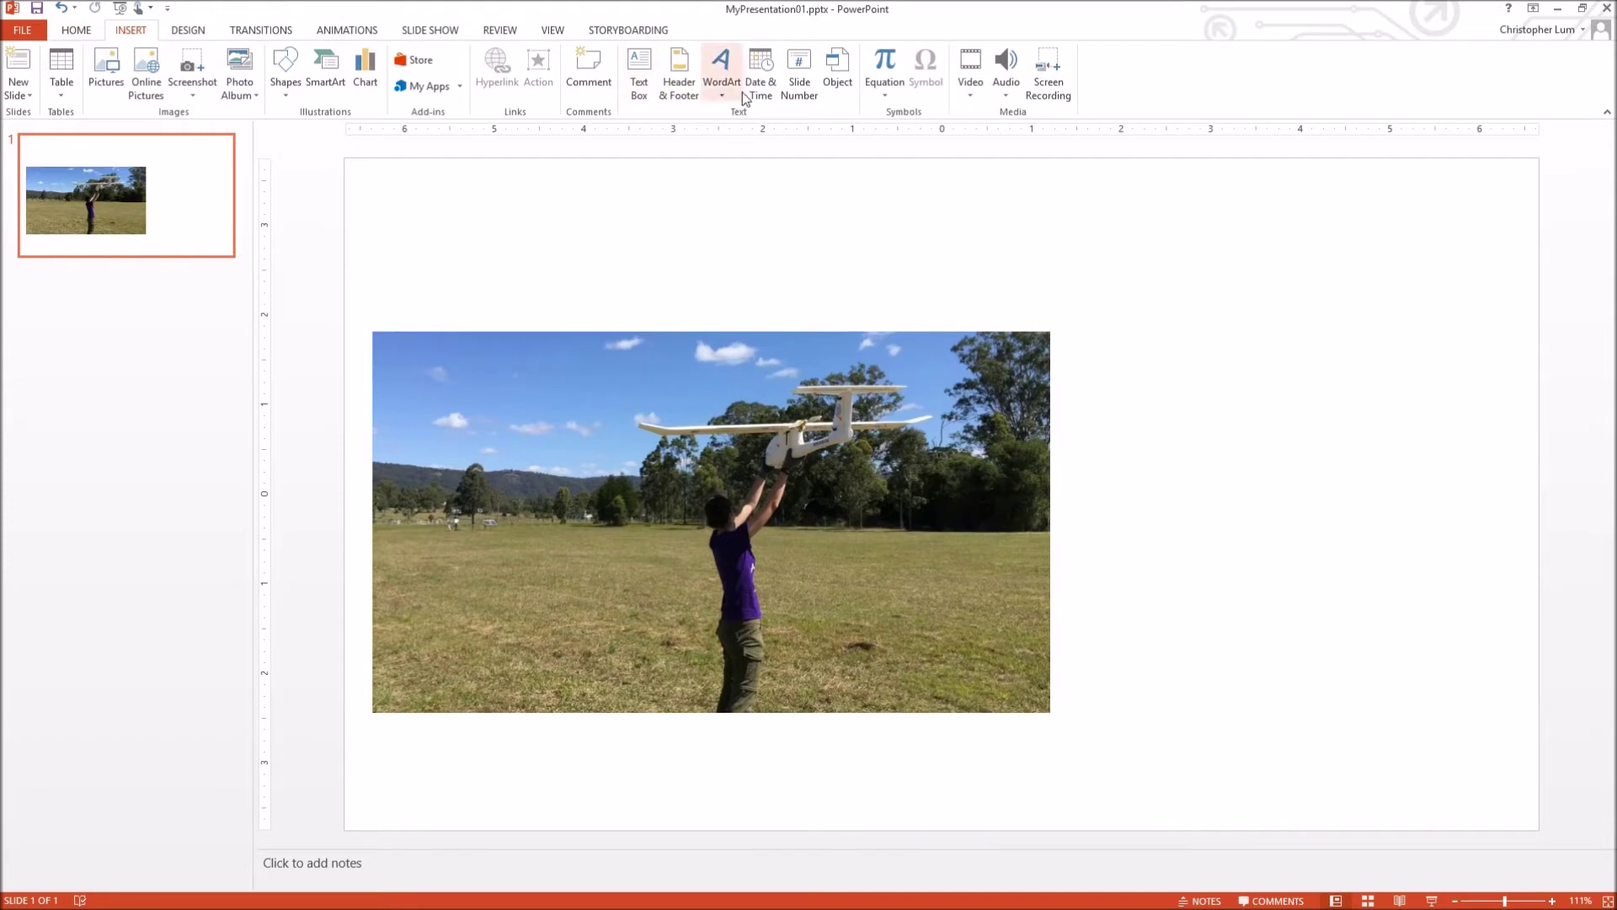
pyautogui.click(640, 69)
pyautogui.click(517, 217)
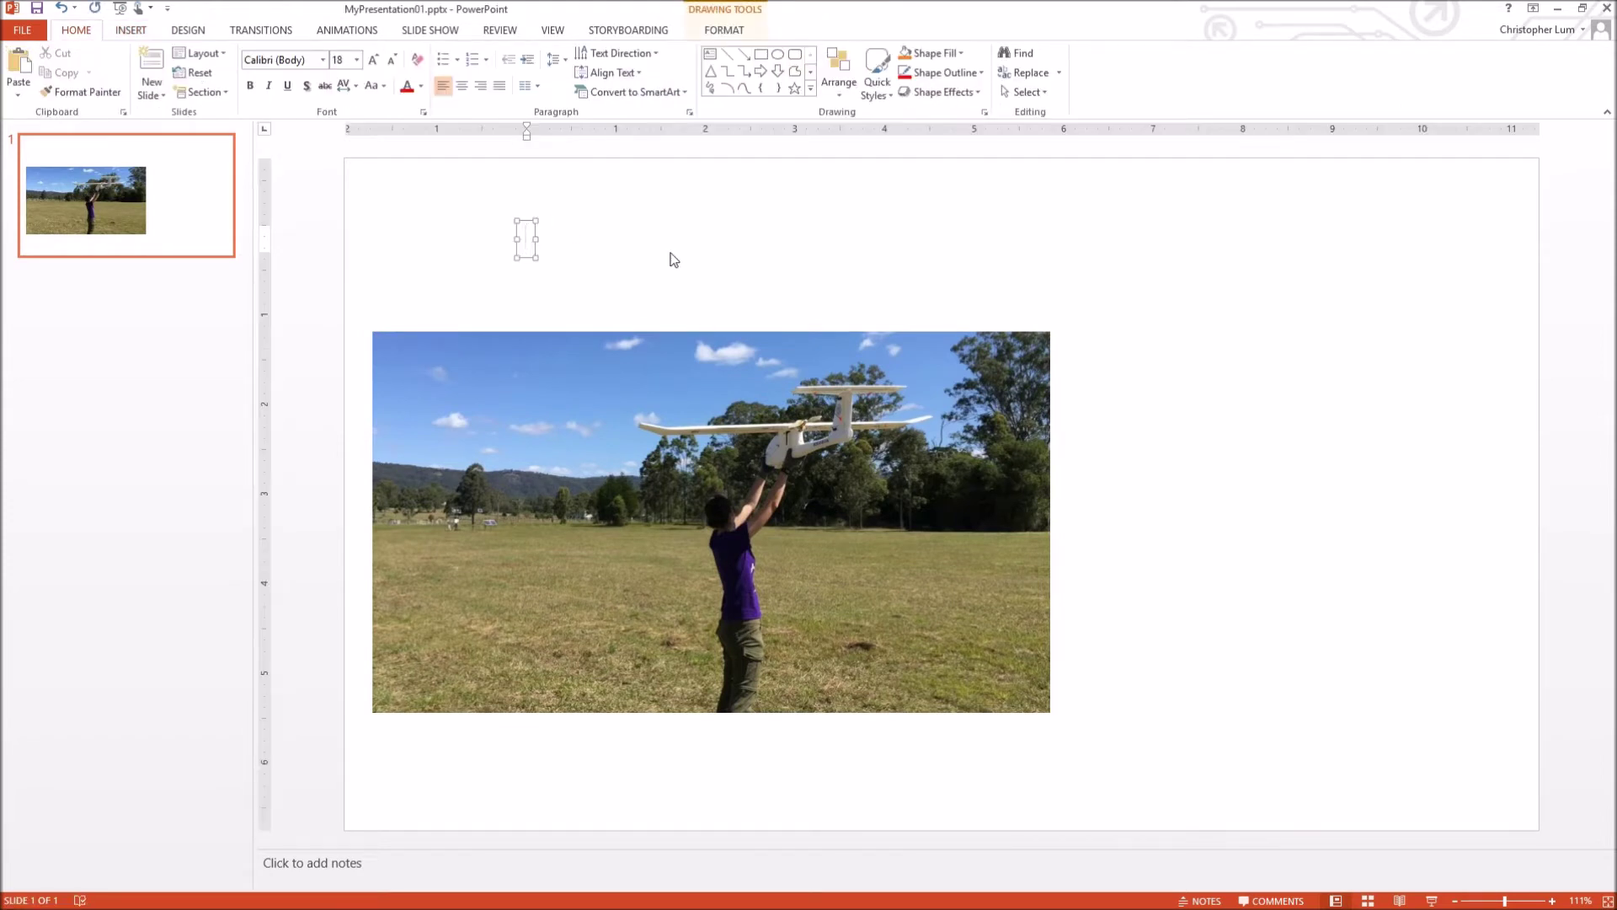
pyautogui.write('Here is a vid')
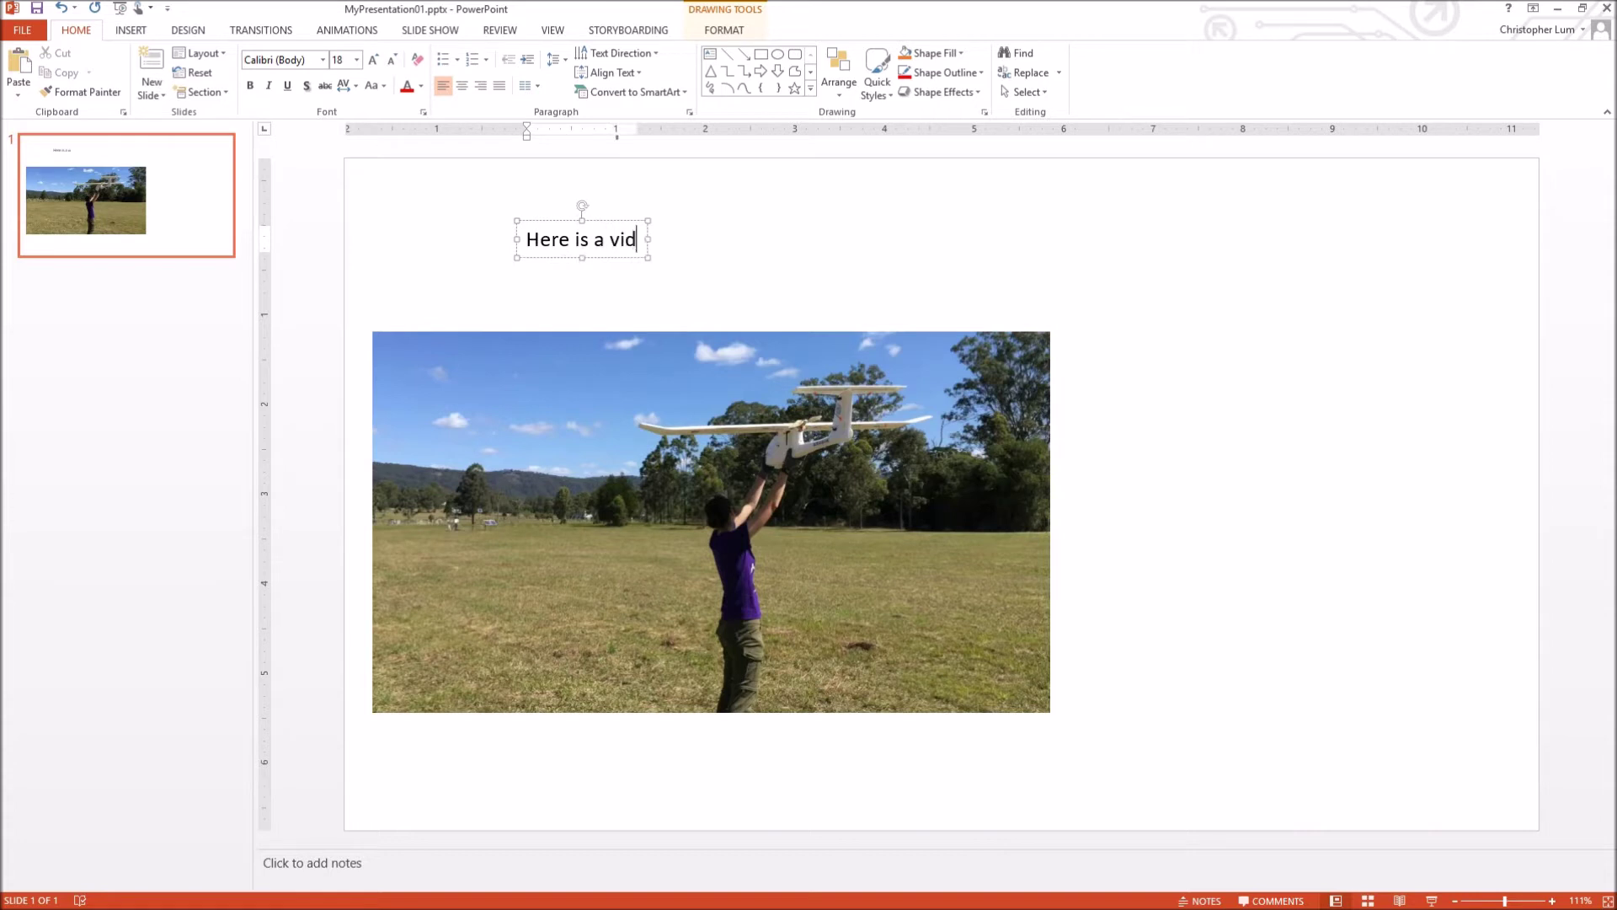
pyautogui.write('eo of a student ')
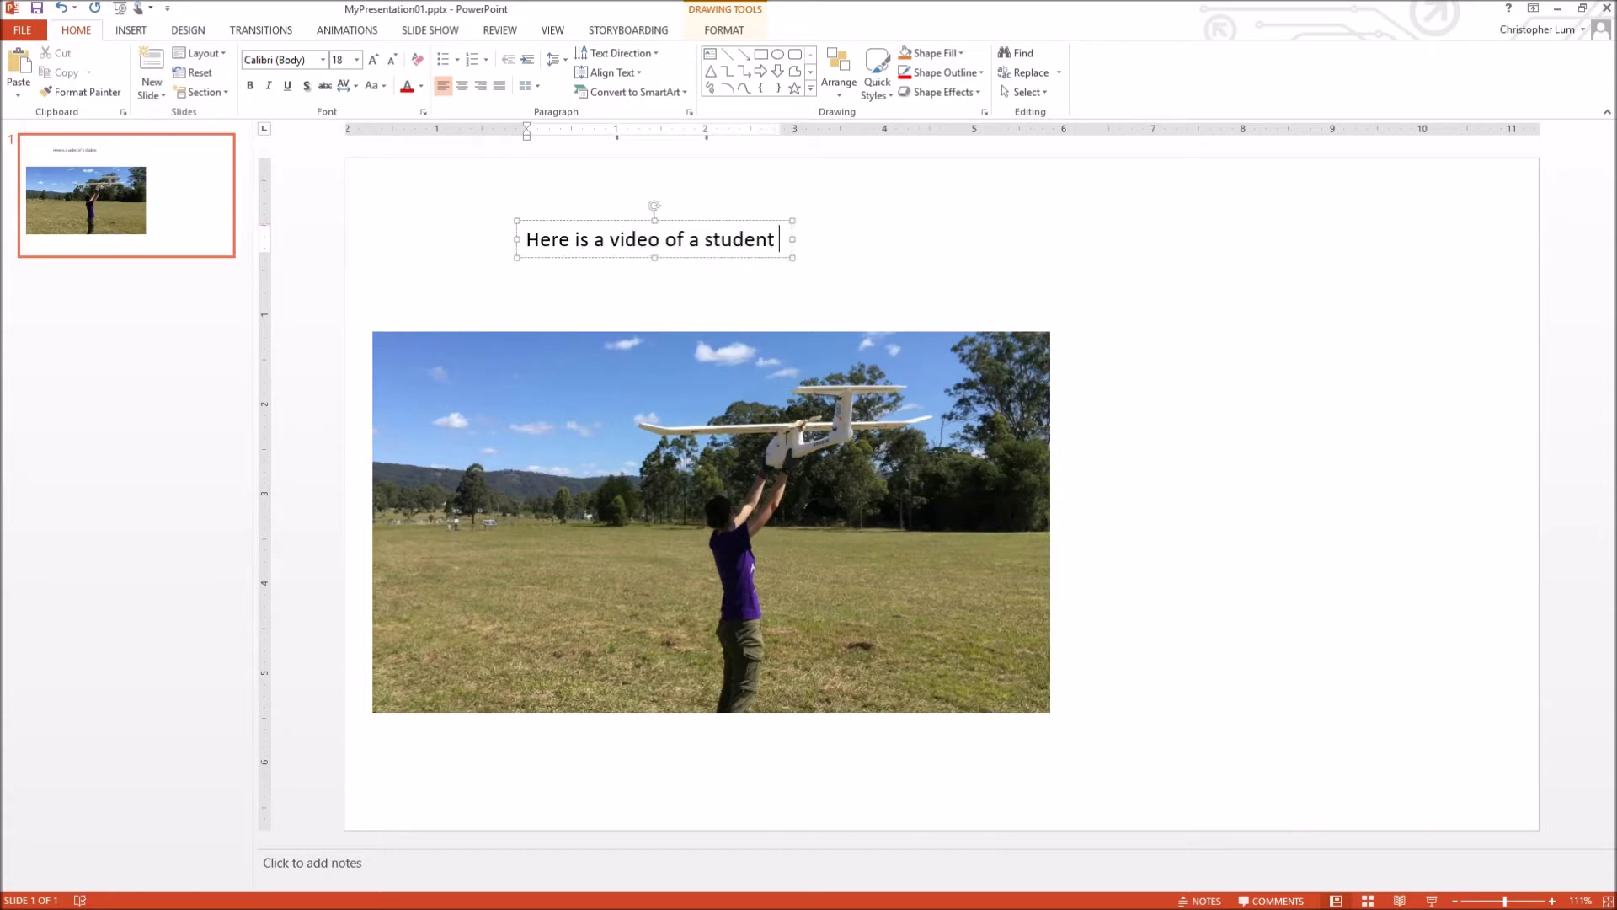
pyautogui.write('launching a')
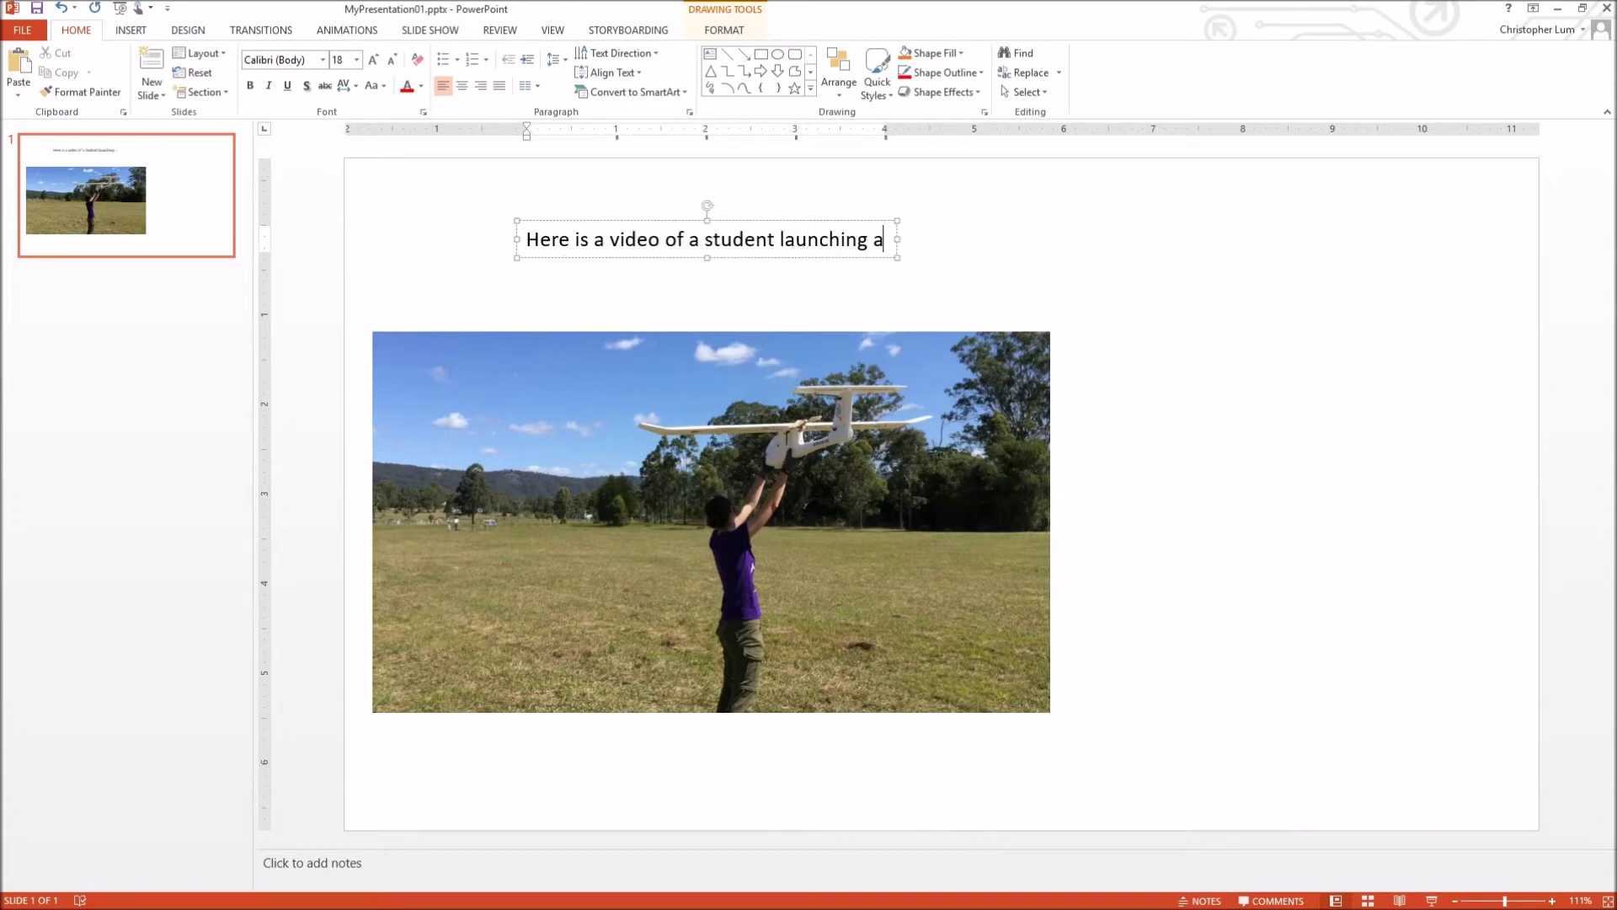
pyautogui.write('n aircraft')
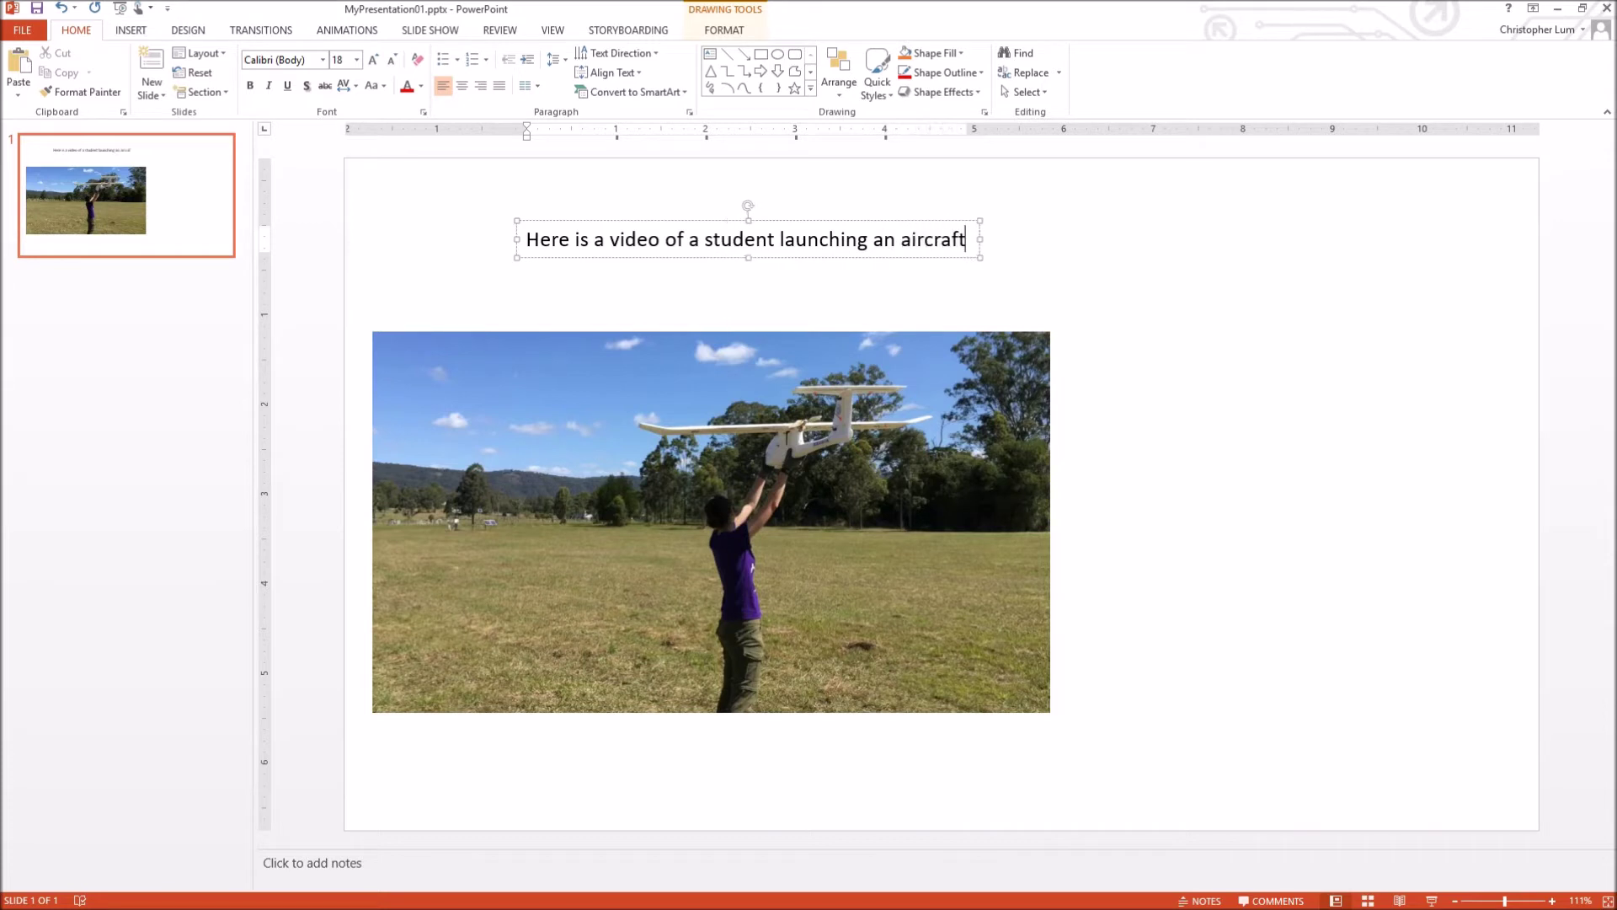
pyautogui.moveTo(678, 220); pyautogui.dragTo(549, 274)
pyautogui.moveTo(716, 506); pyautogui.dragTo(704, 509)
pyautogui.click(1229, 409)
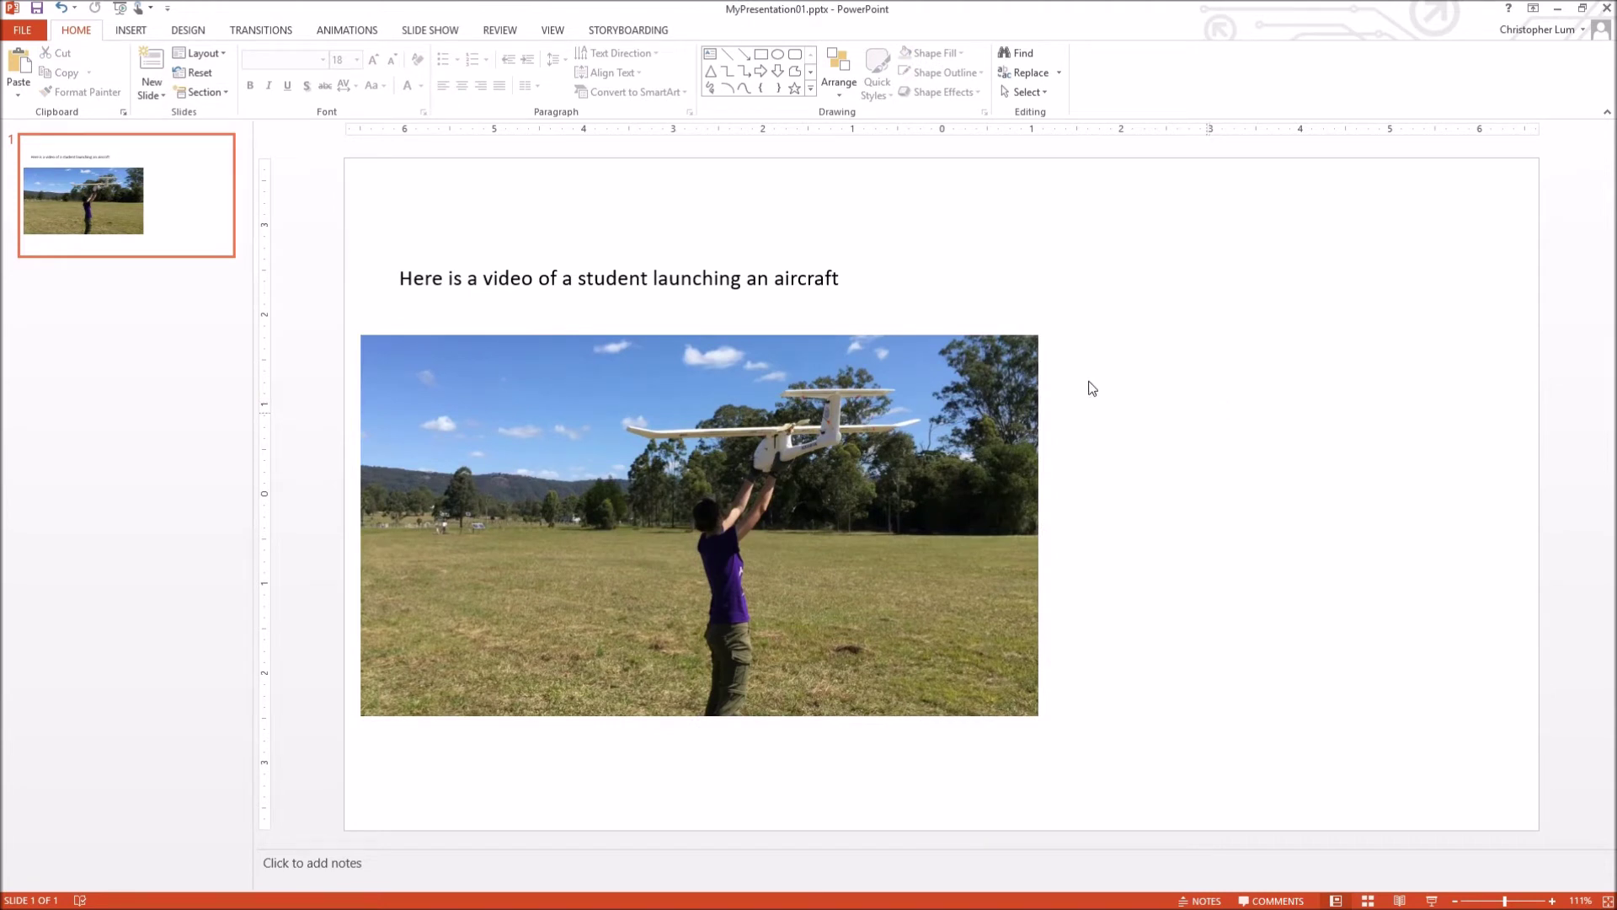
# Step: Save MyPresentation01.pptx and close PowerPoint
pyautogui.click(37, 10)
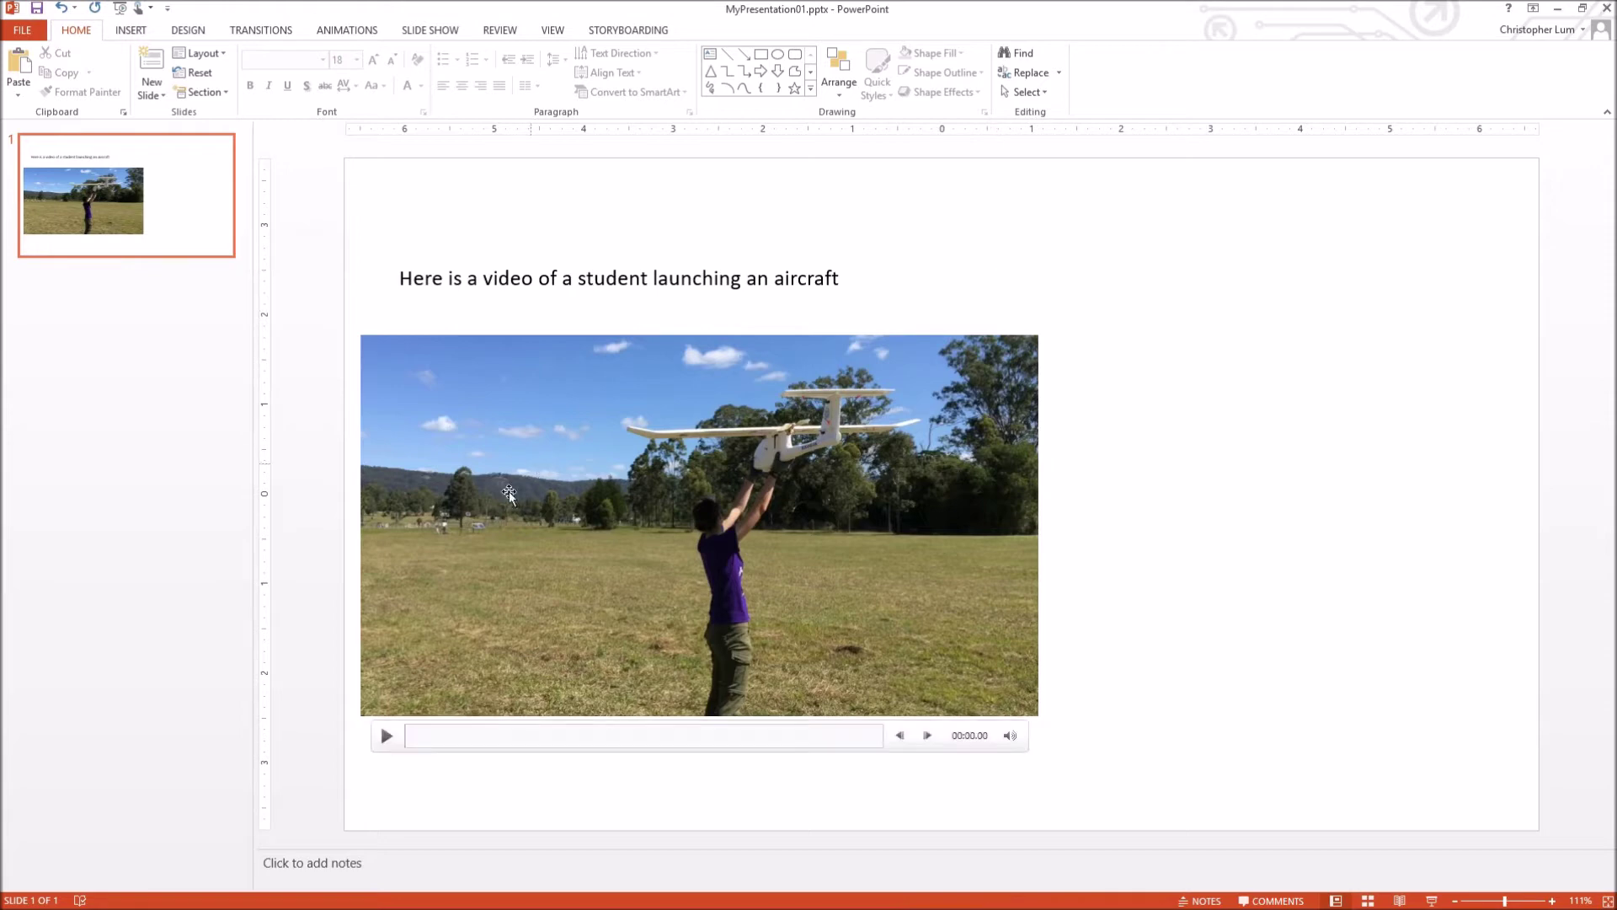
pyautogui.moveTo(653, 617)
pyautogui.click(1607, 10)
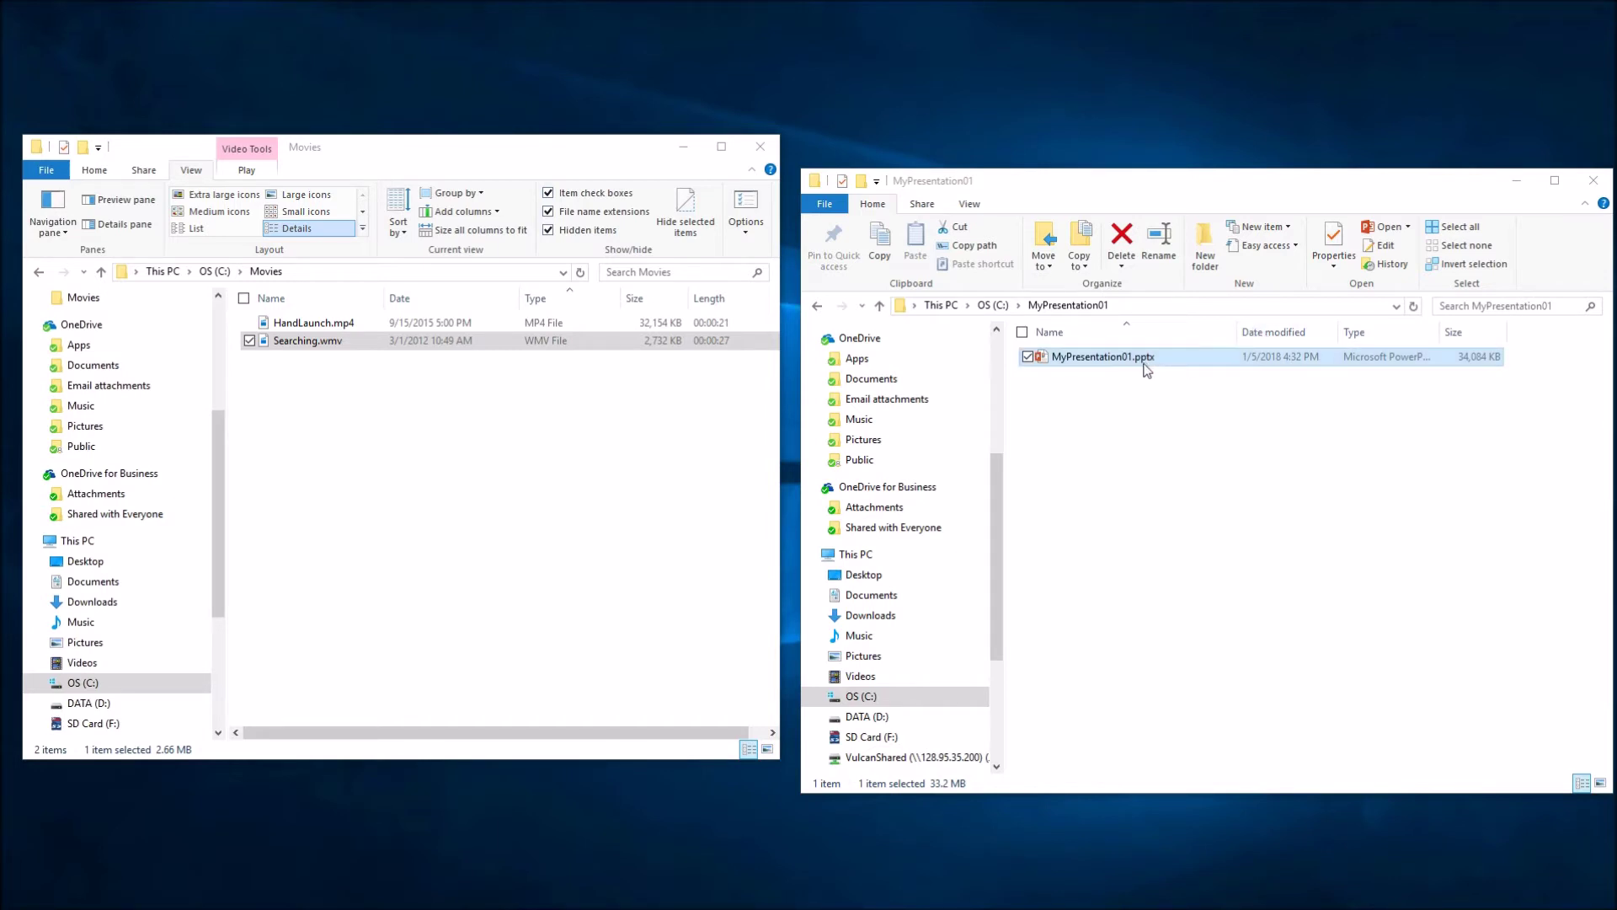
# Step: Compare sizes: HandLaunch.mp4 at 31.3 MB versus MyPresentation01.pptx at 33.2 MB
pyautogui.click(309, 326)
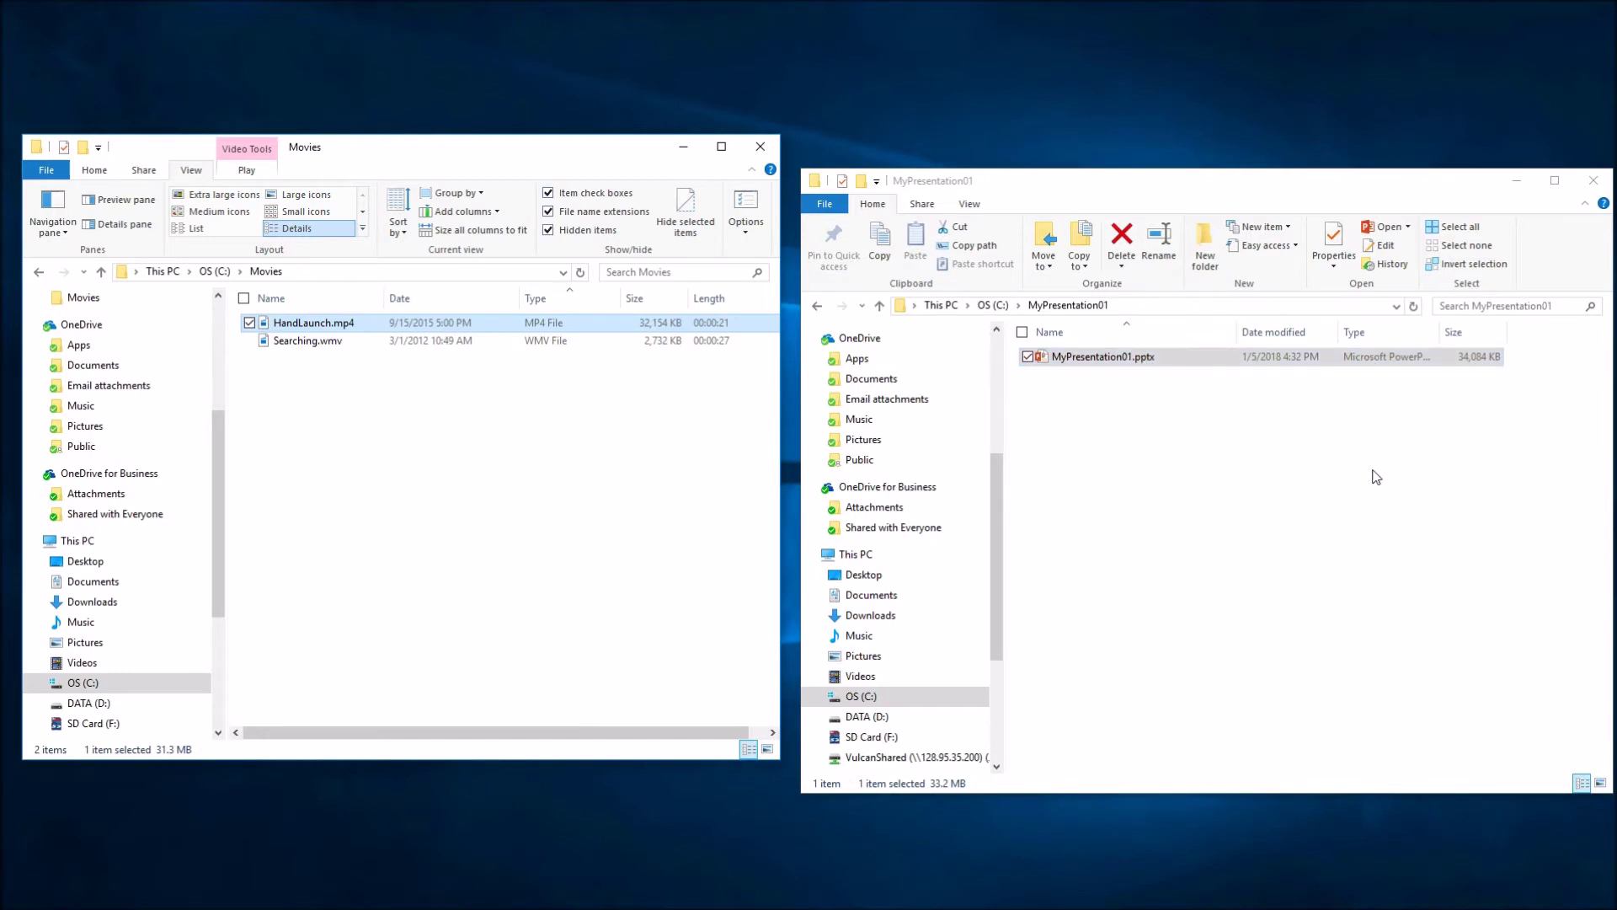
pyautogui.click(1280, 482)
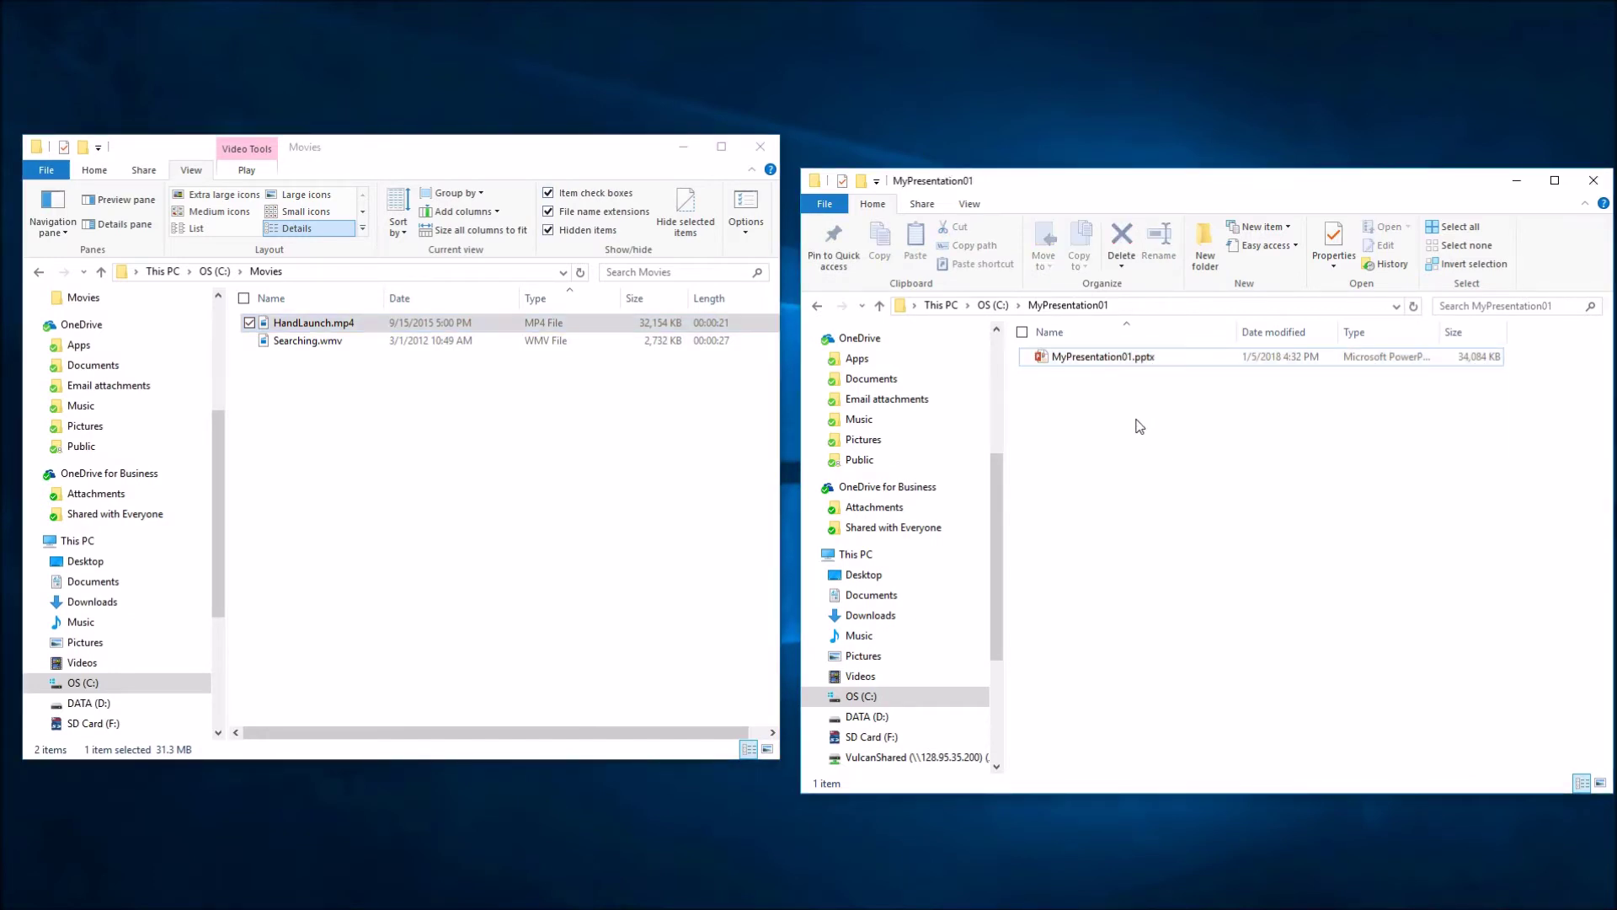
pyautogui.click(1104, 357)
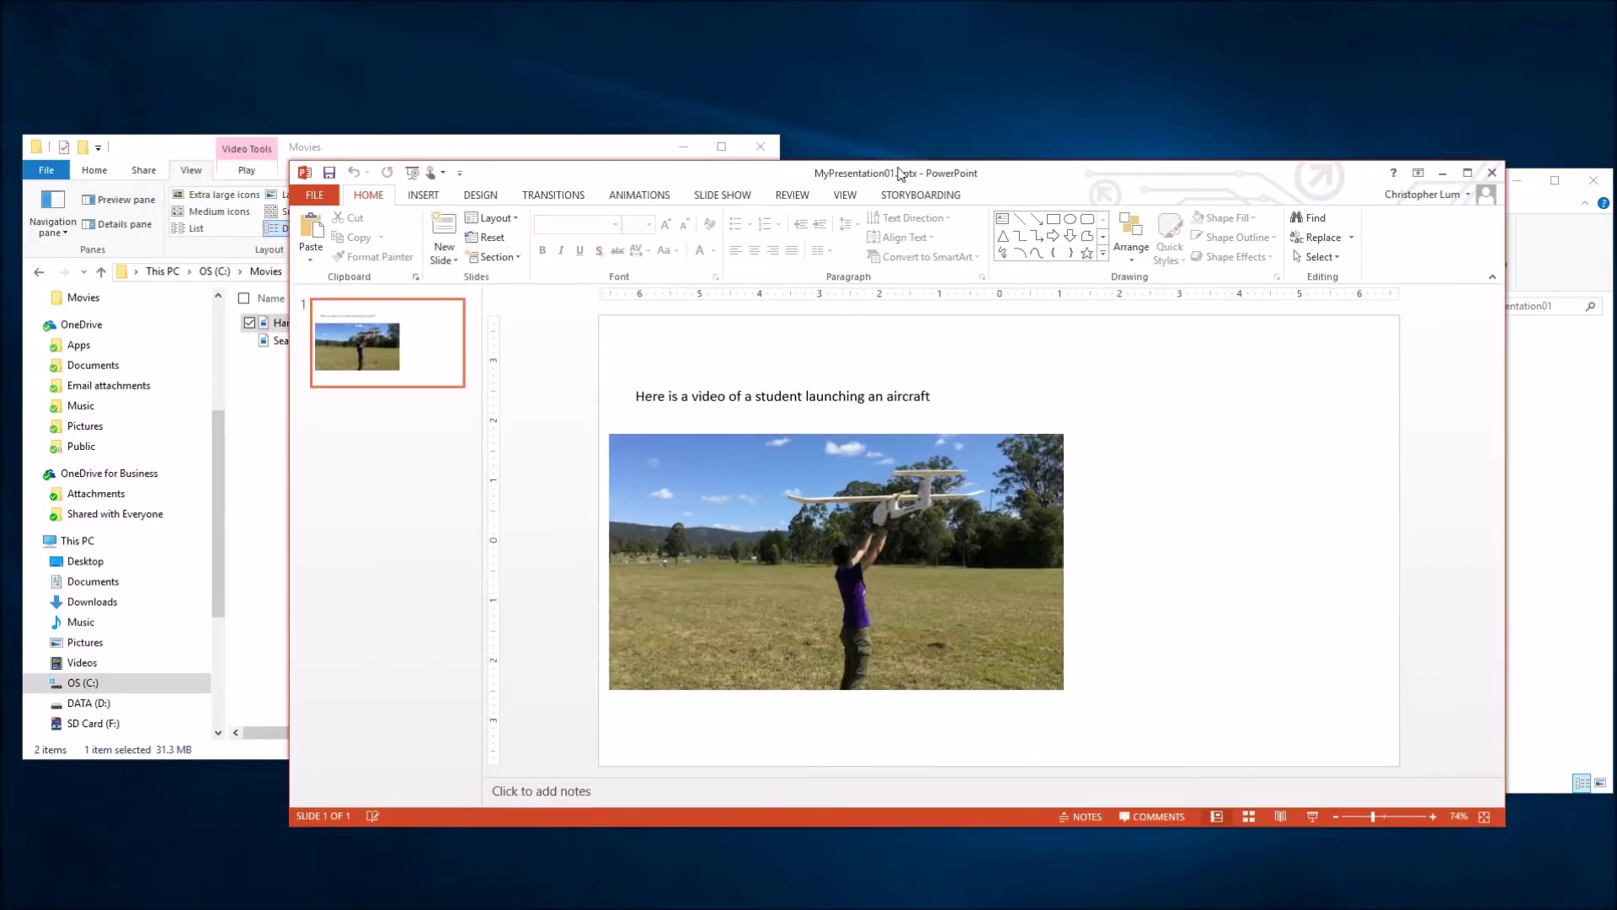
# Step: Reopen MyPresentation01.pptx and insert the Searching.wmv video from this PC
pyautogui.doubleClick(896, 171)
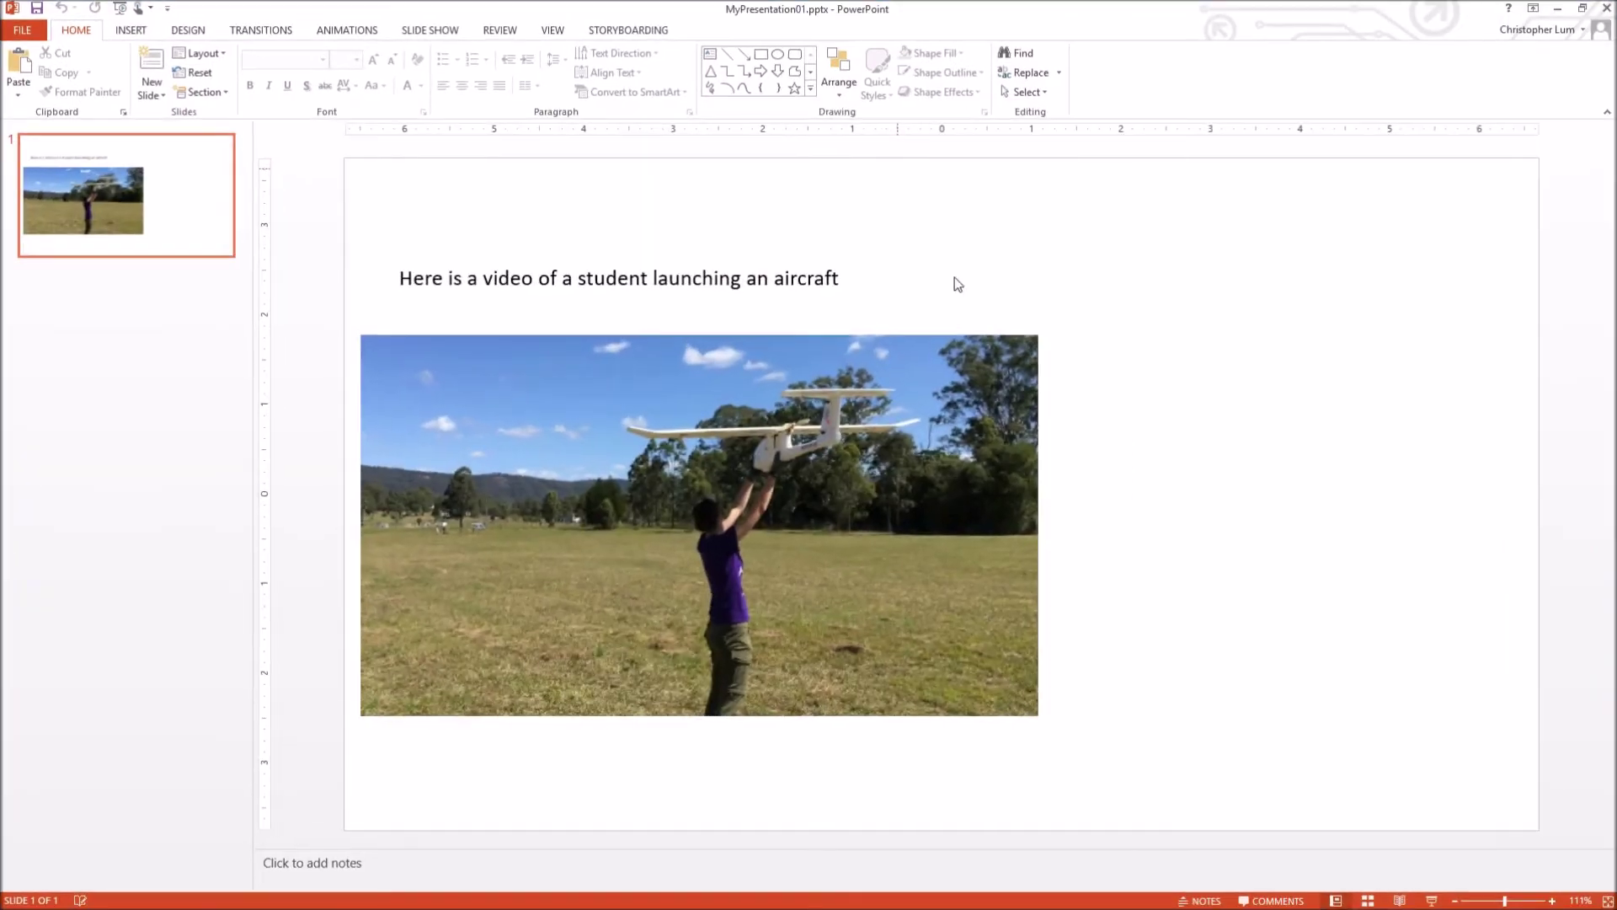
pyautogui.click(134, 32)
pyautogui.click(972, 96)
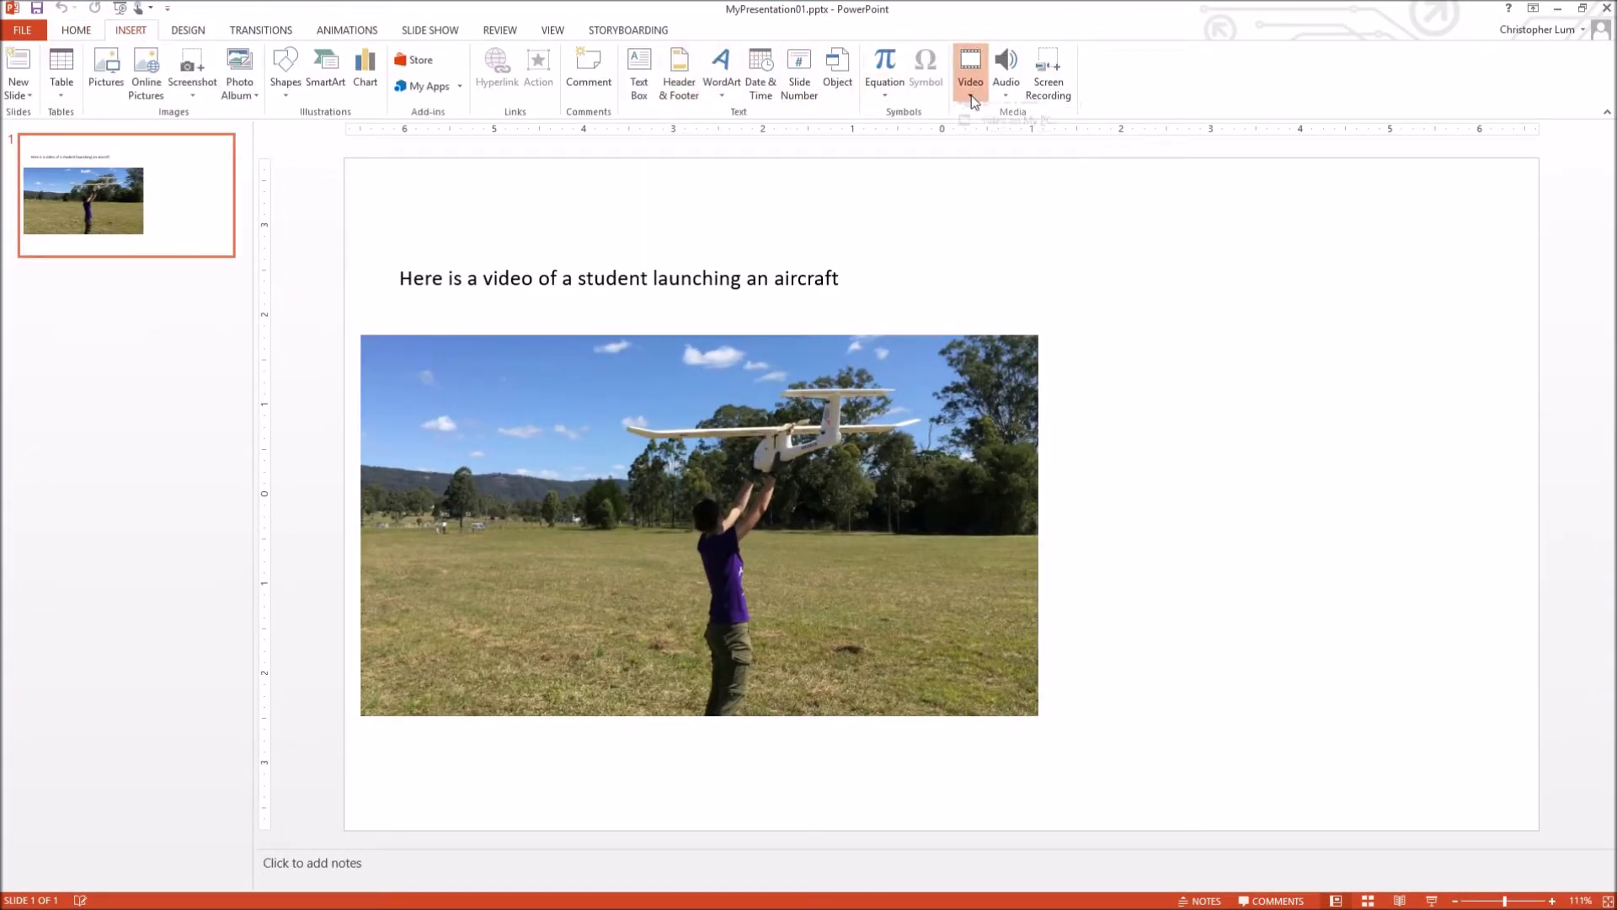
pyautogui.click(982, 135)
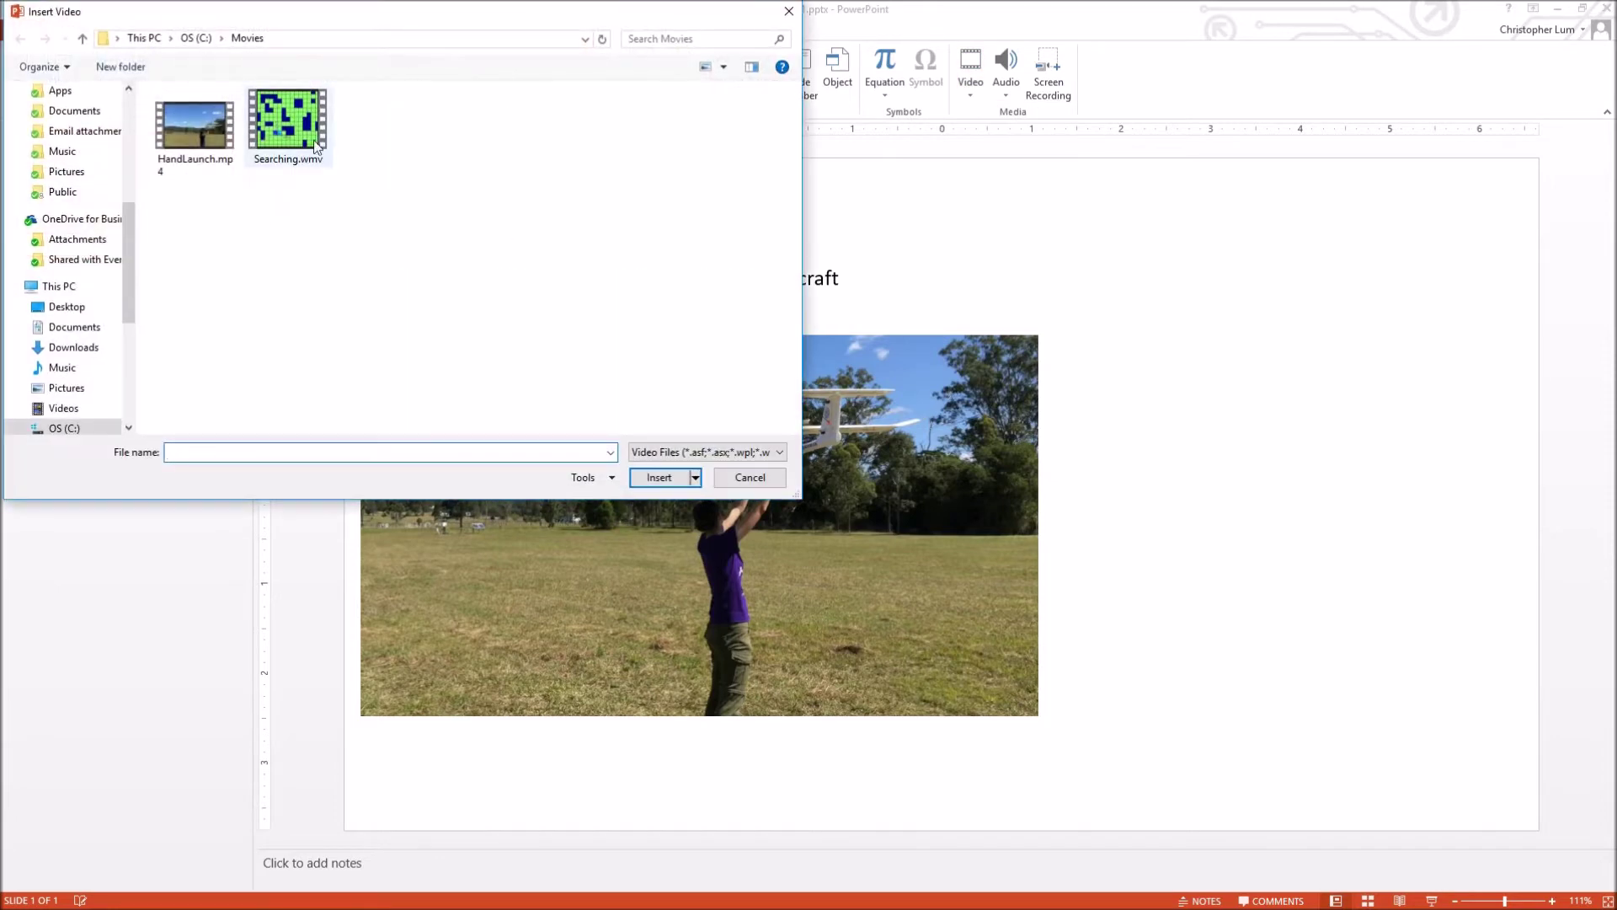
pyautogui.click(279, 129)
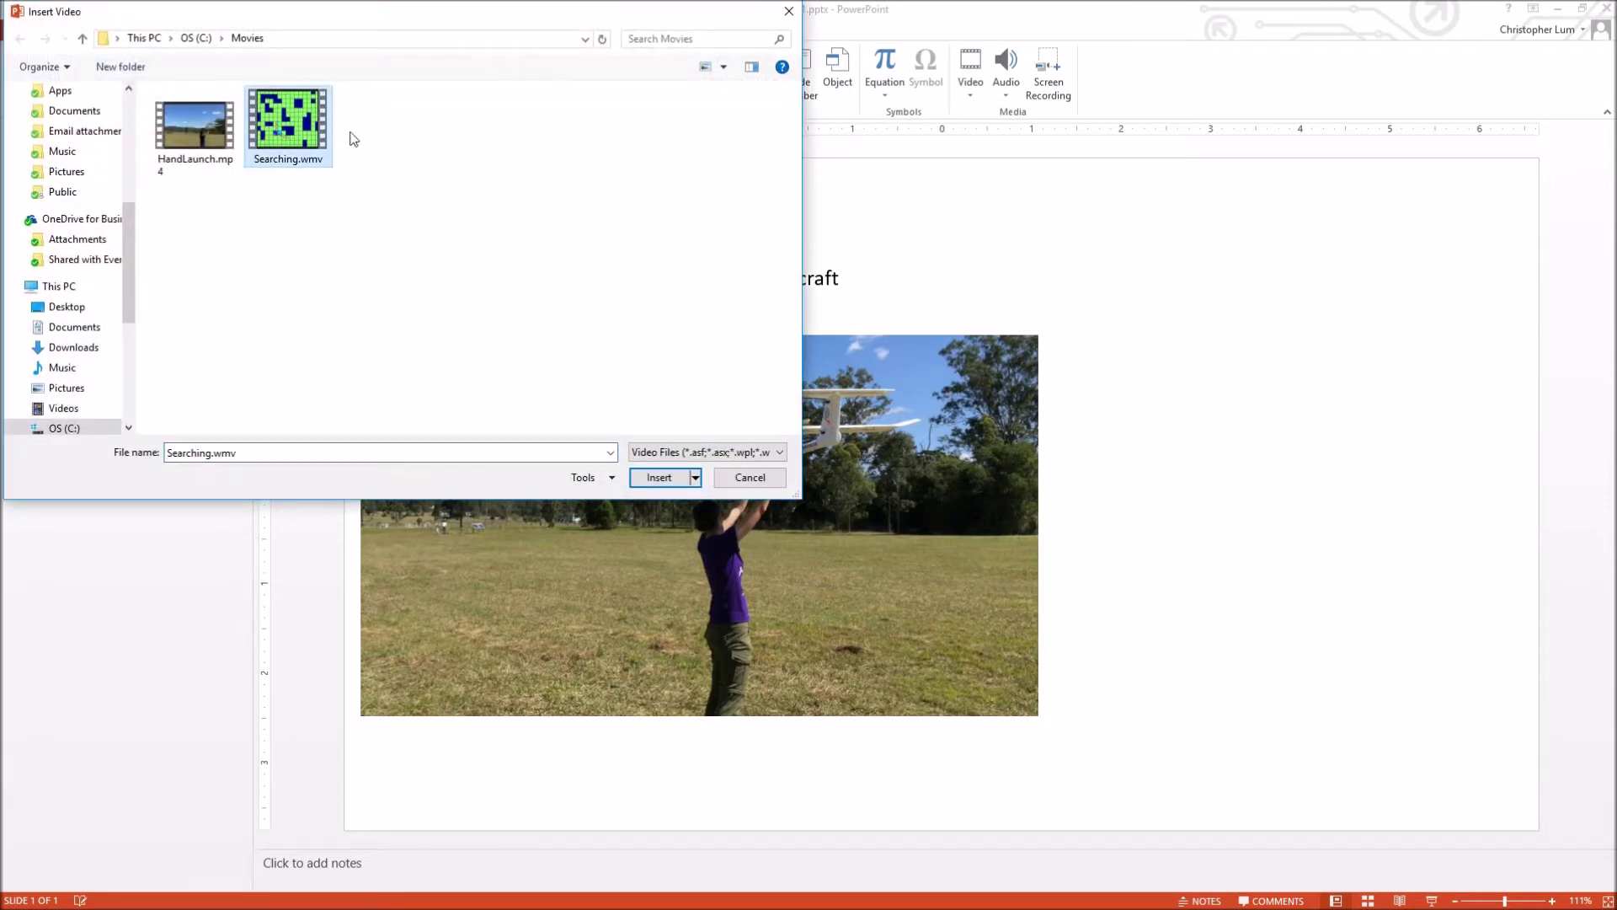
pyautogui.click(644, 478)
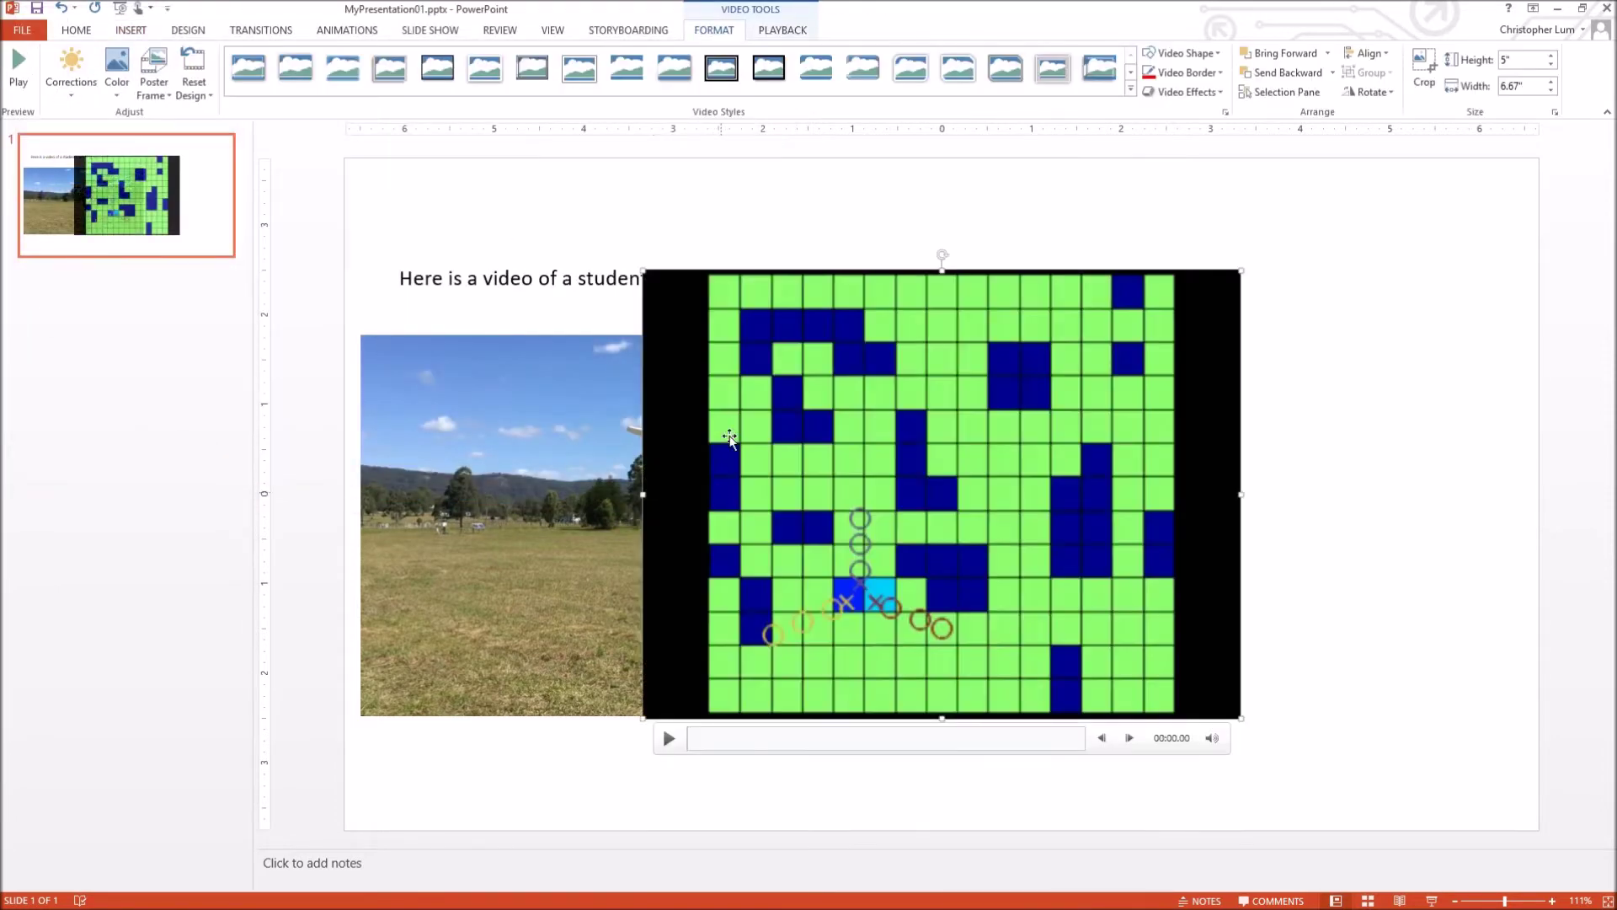
# Step: Arrange the green-grid video and the launch video side by side below the caption
pyautogui.moveTo(661, 324); pyautogui.dragTo(1003, 364)
pyautogui.moveTo(1161, 428); pyautogui.dragTo(1196, 399)
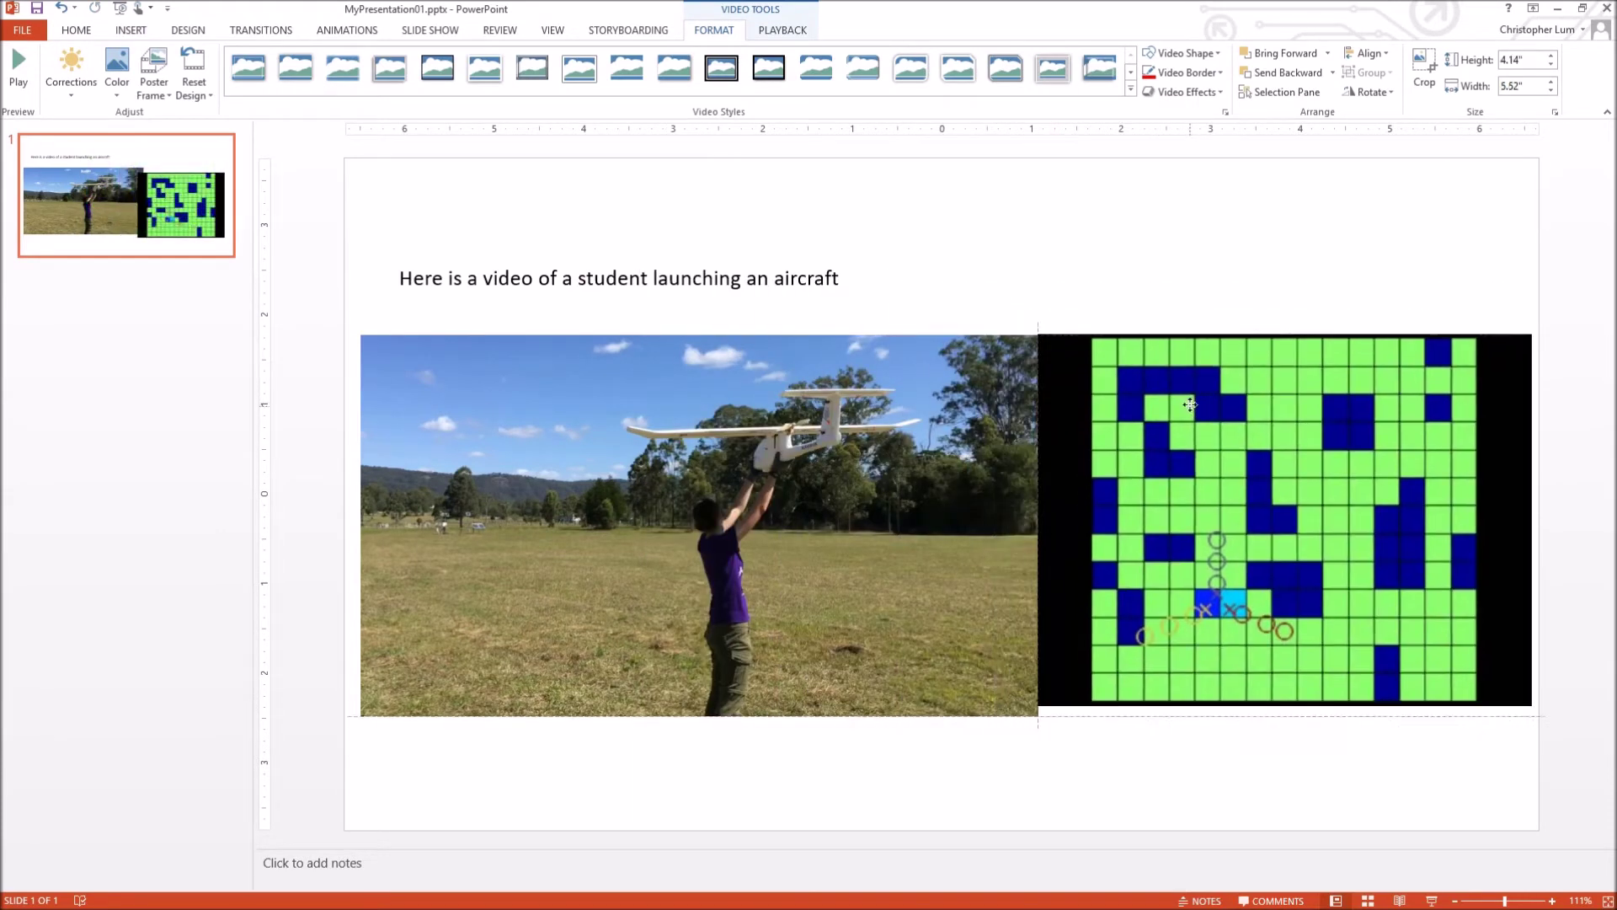
pyautogui.moveTo(912, 412); pyautogui.dragTo(897, 412)
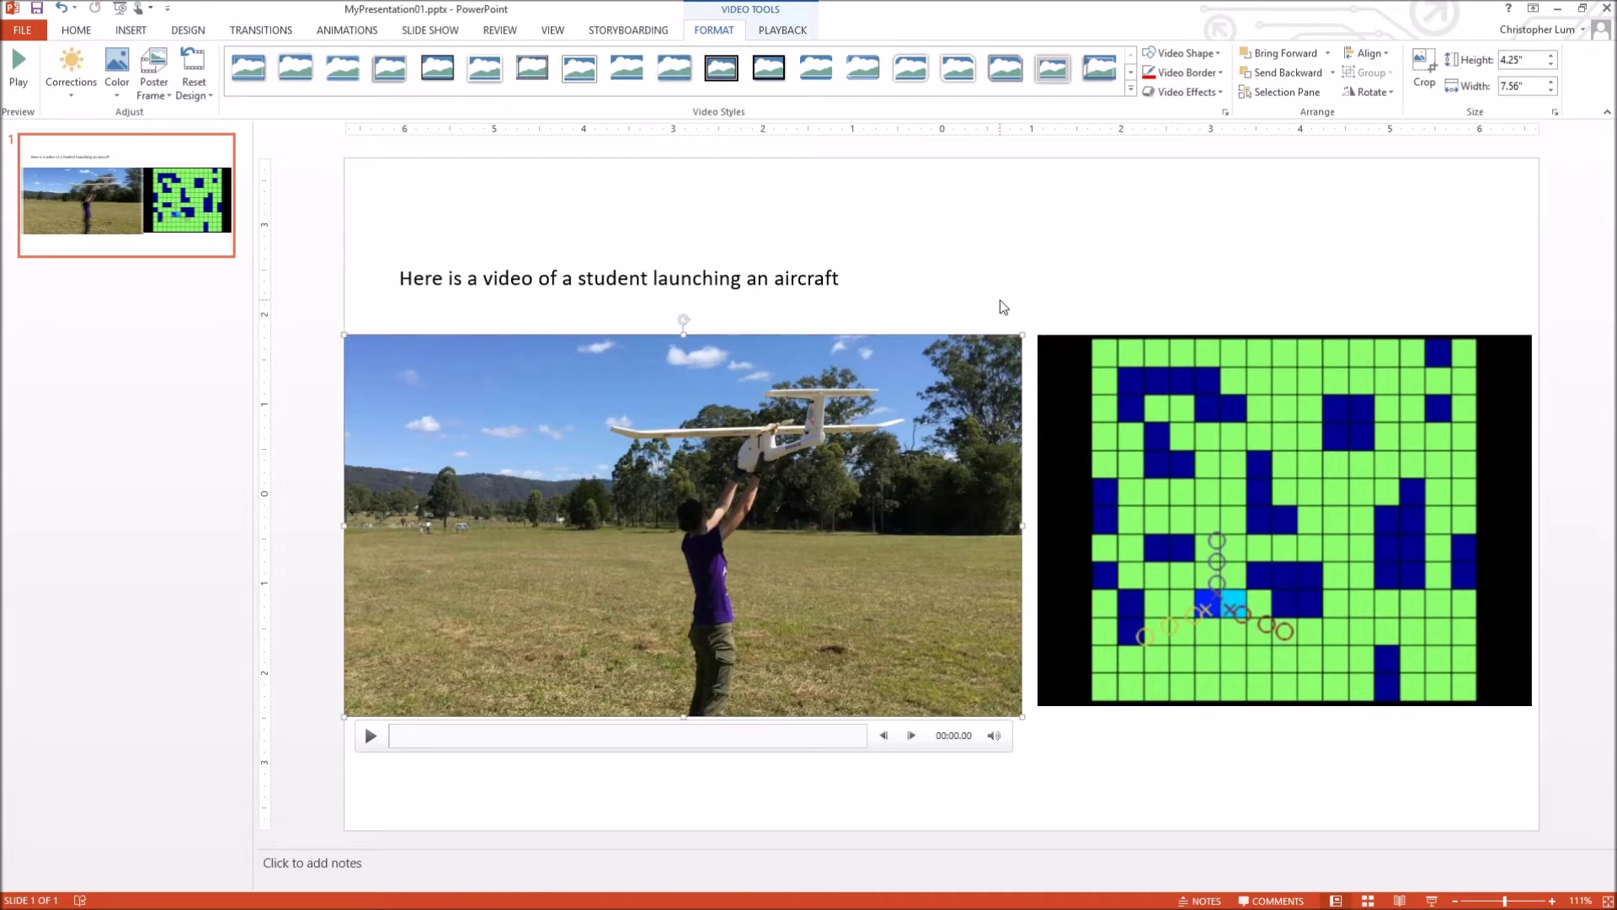
pyautogui.click(856, 260)
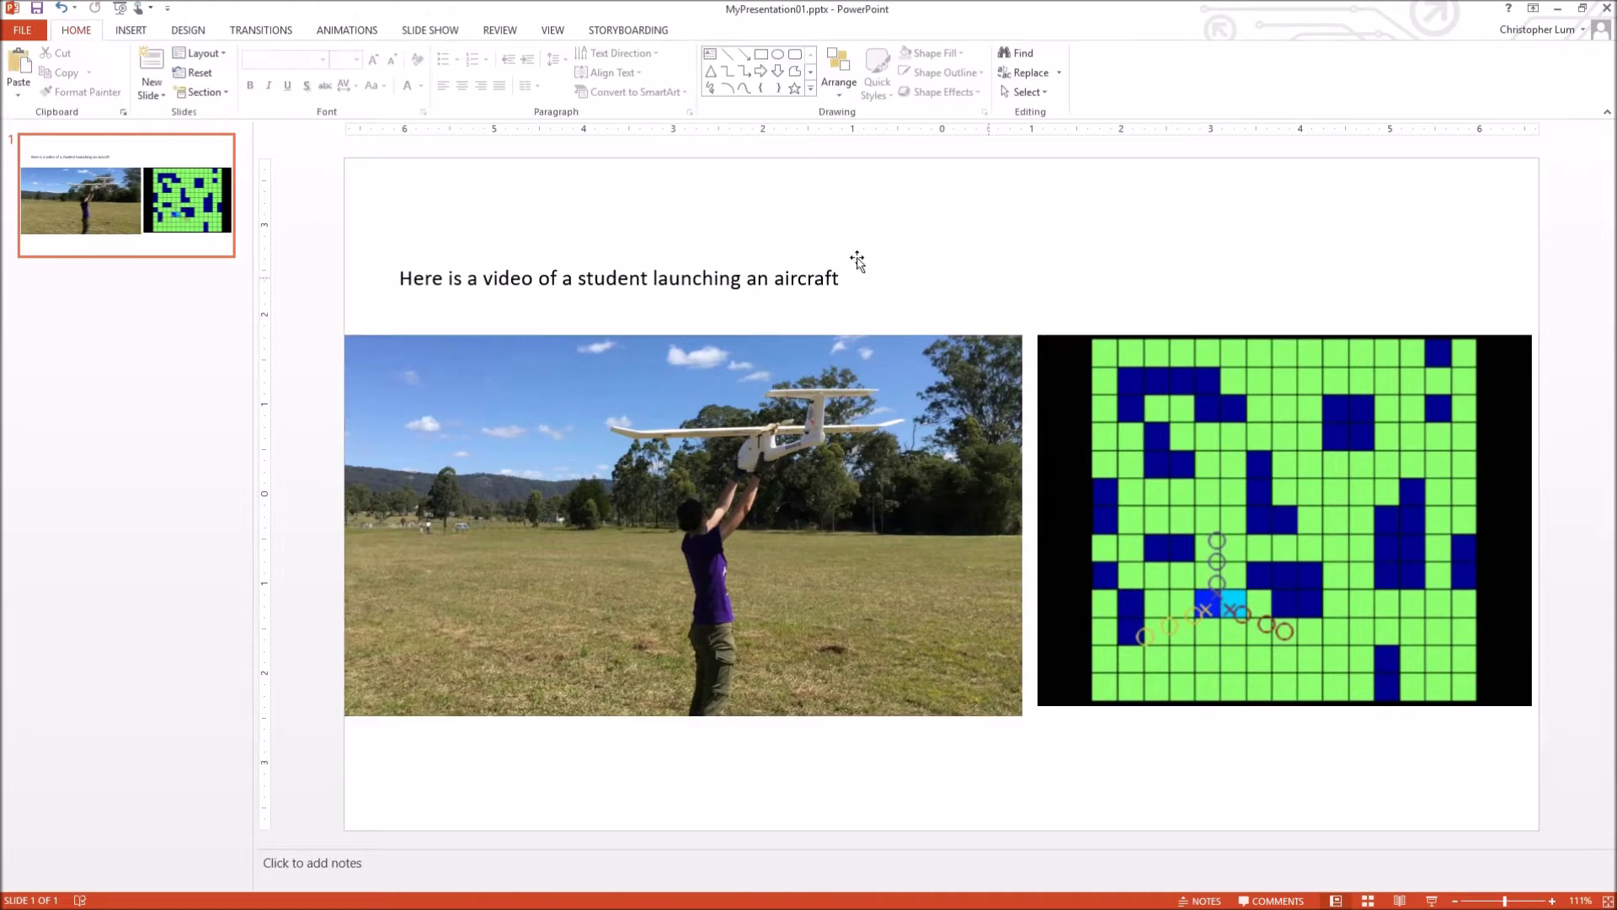
# Step: Save the presentation, preview it from the Slide Show tab, and save again
pyautogui.click(37, 10)
pyautogui.click(428, 33)
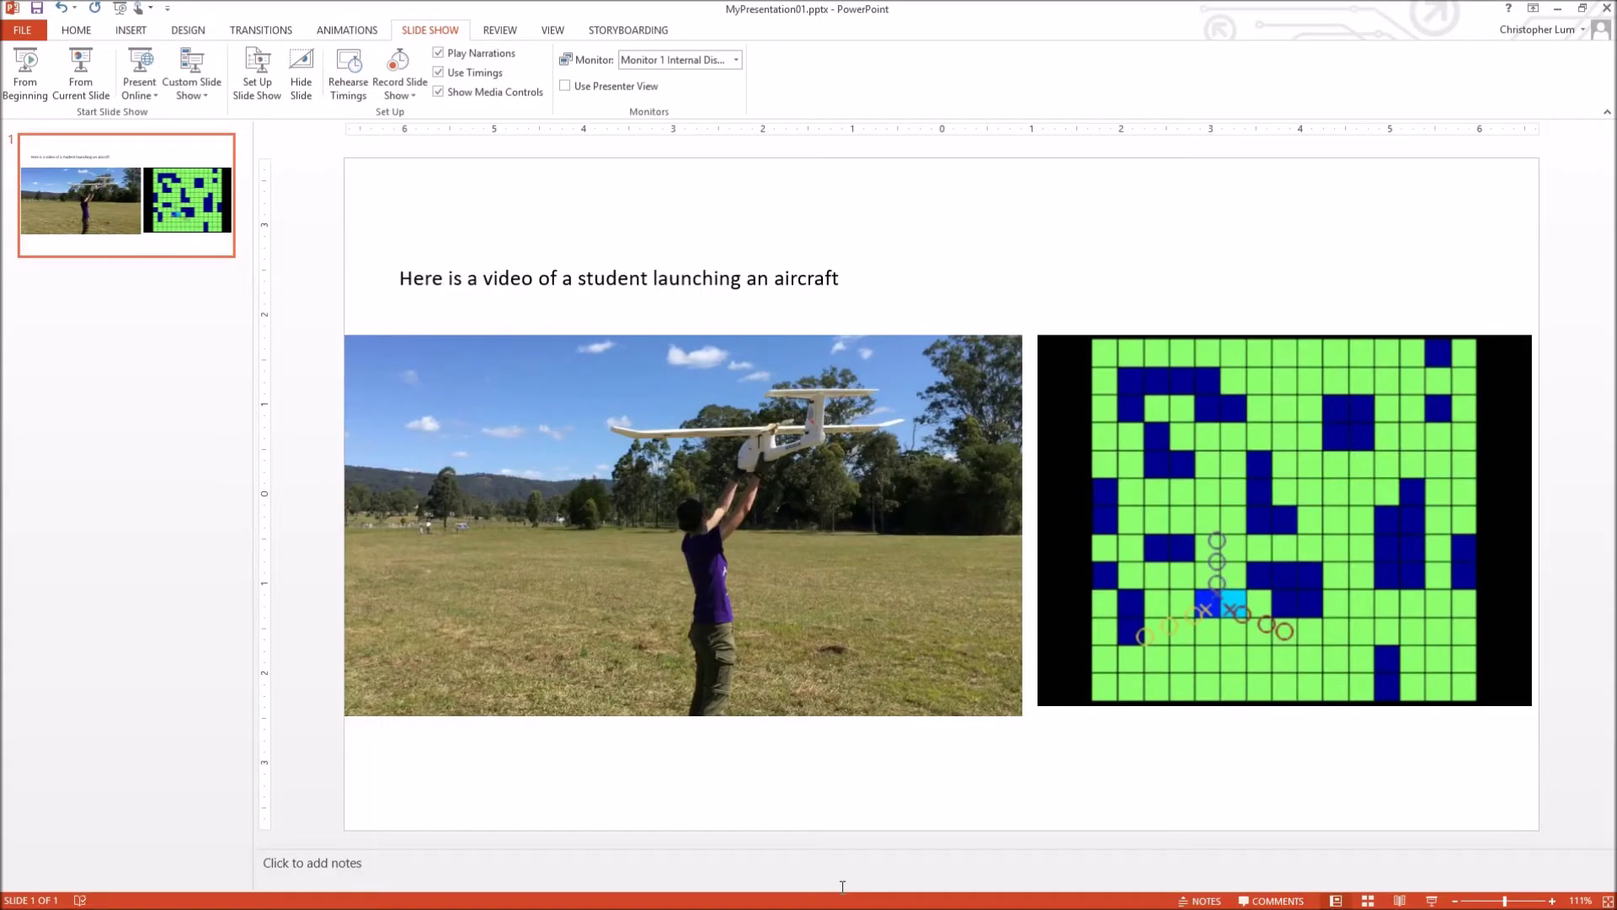
pyautogui.click(37, 15)
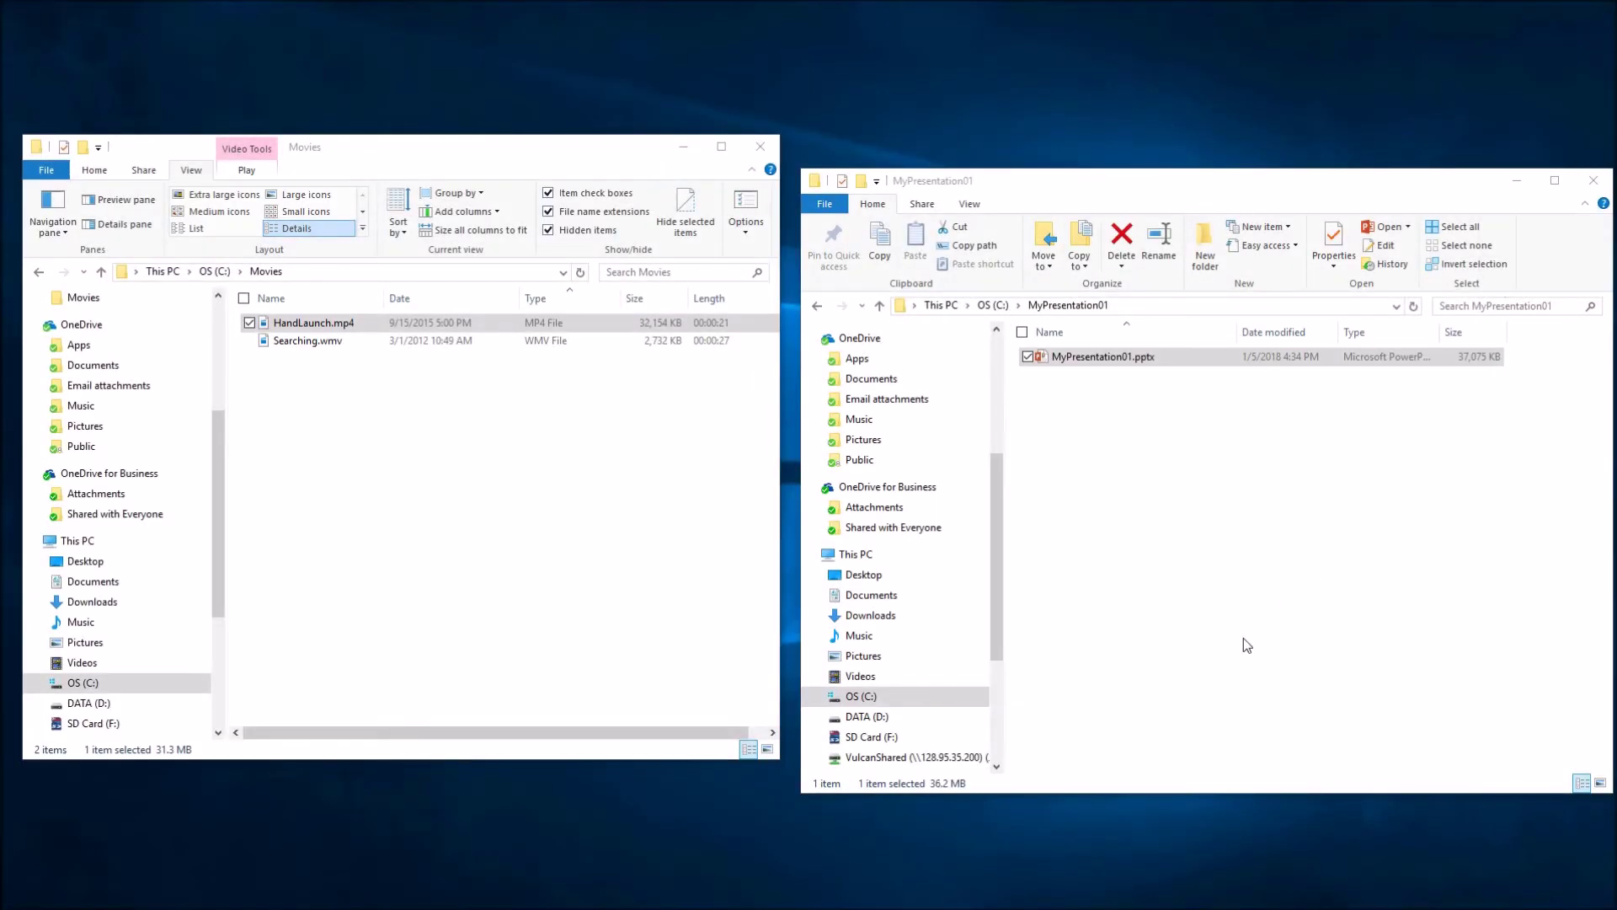
# Step: Check that MyPresentation01.pptx now measures 37,075 KB with both videos embedded
pyautogui.click(1120, 359)
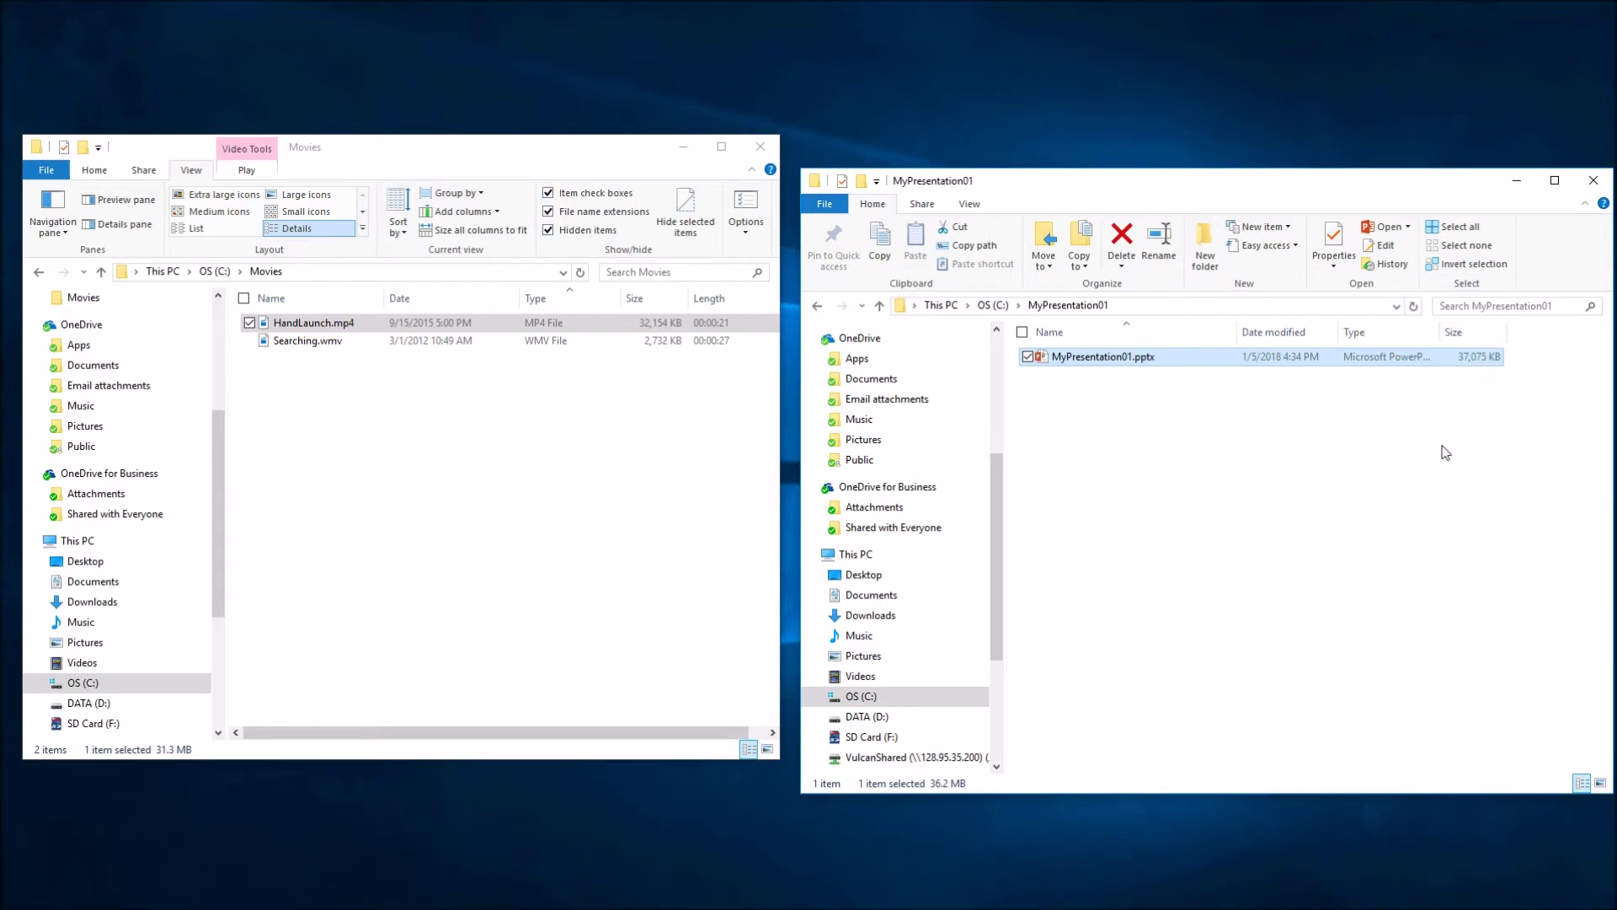
pyautogui.click(319, 327)
pyautogui.click(1248, 427)
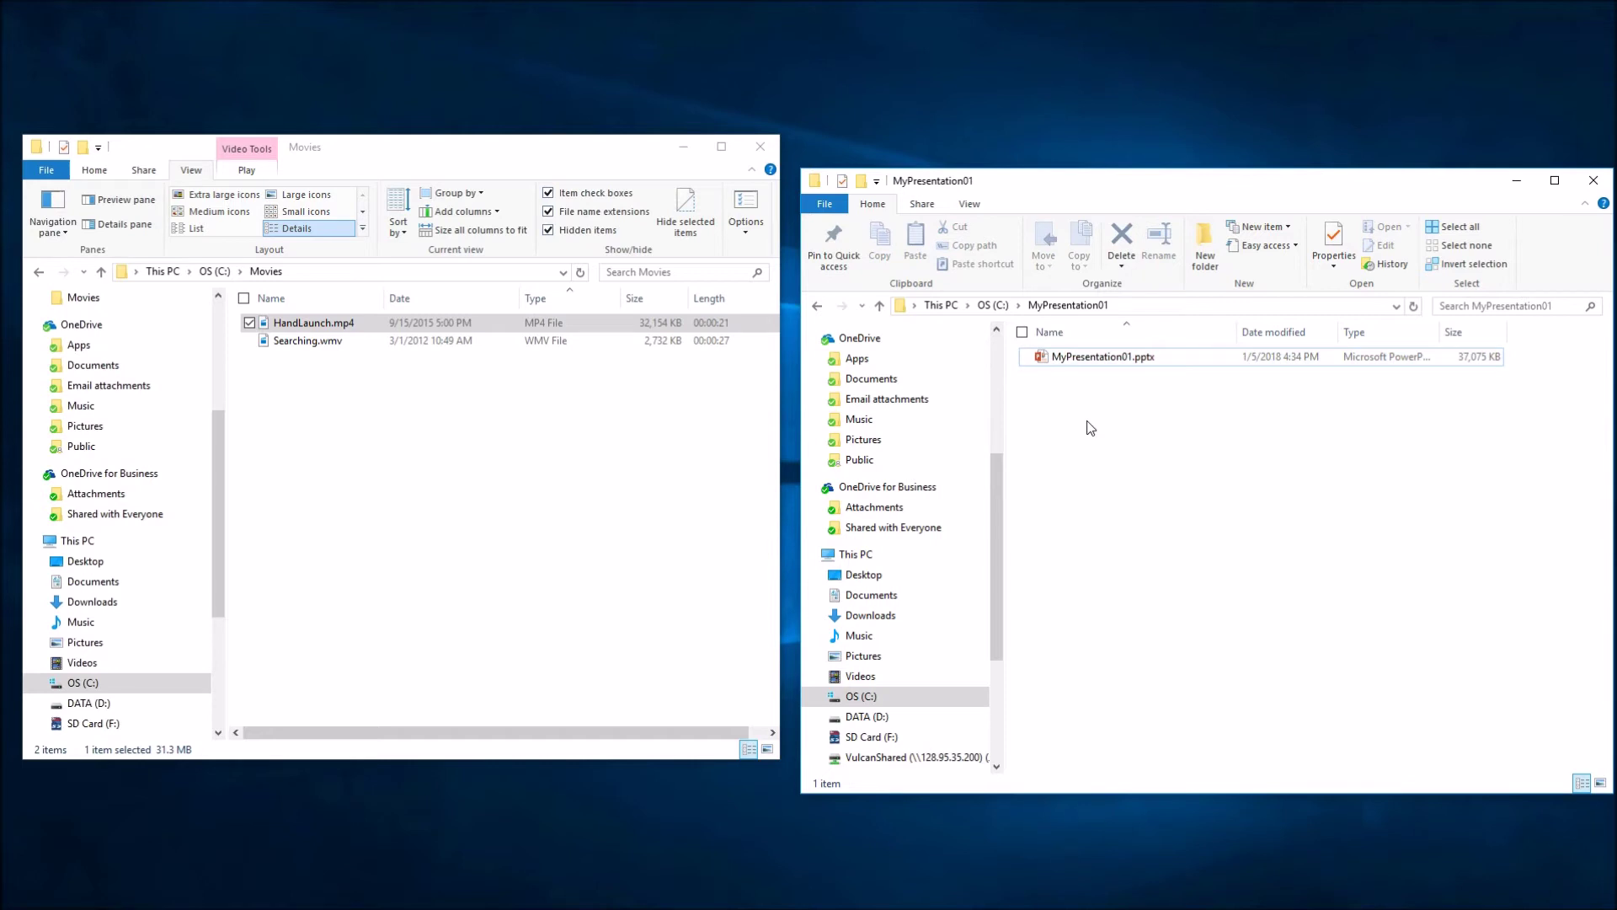
pyautogui.click(1099, 360)
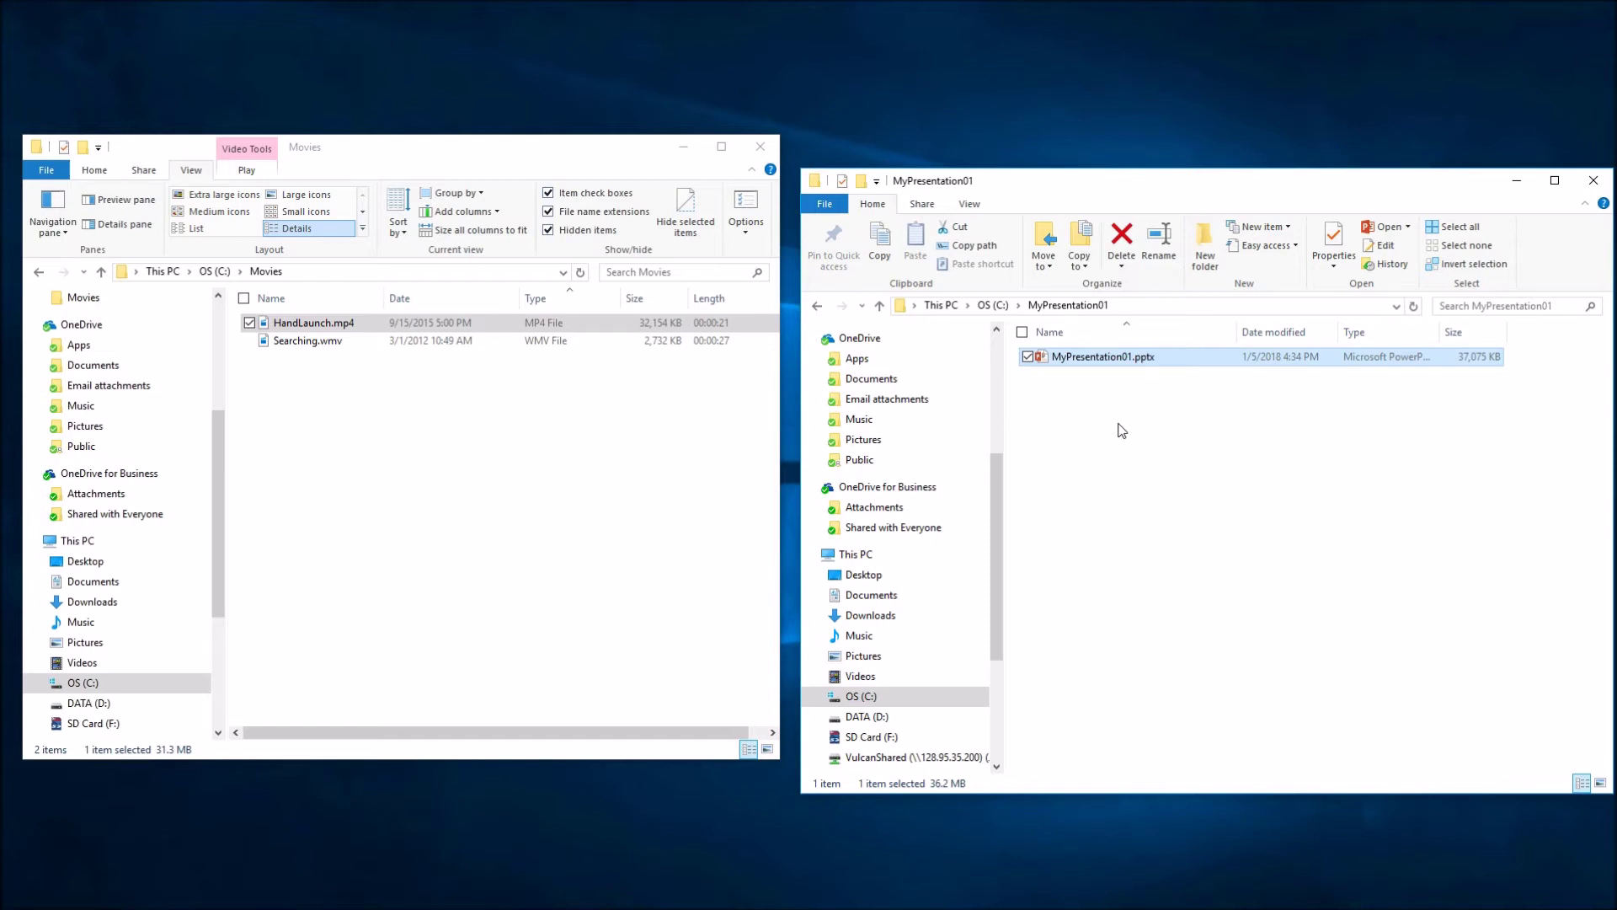
pyautogui.rightClick(1083, 355)
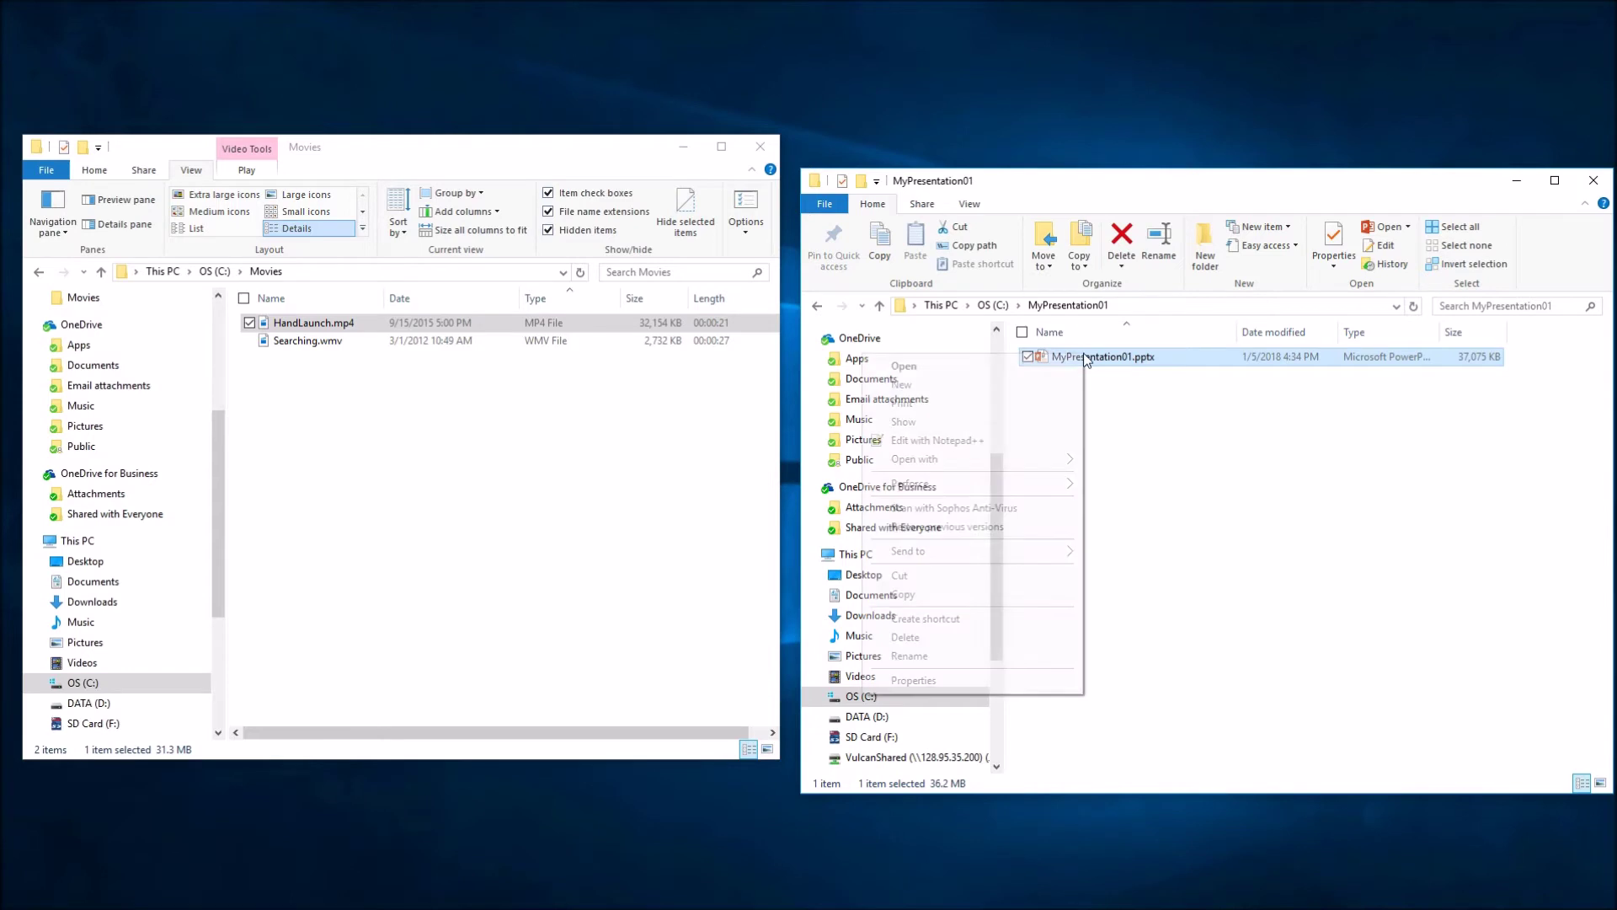
# Step: Duplicate MyPresentation01.pptx within the same folder
pyautogui.click(951, 592)
pyautogui.rightClick(904, 439)
pyautogui.click(977, 554)
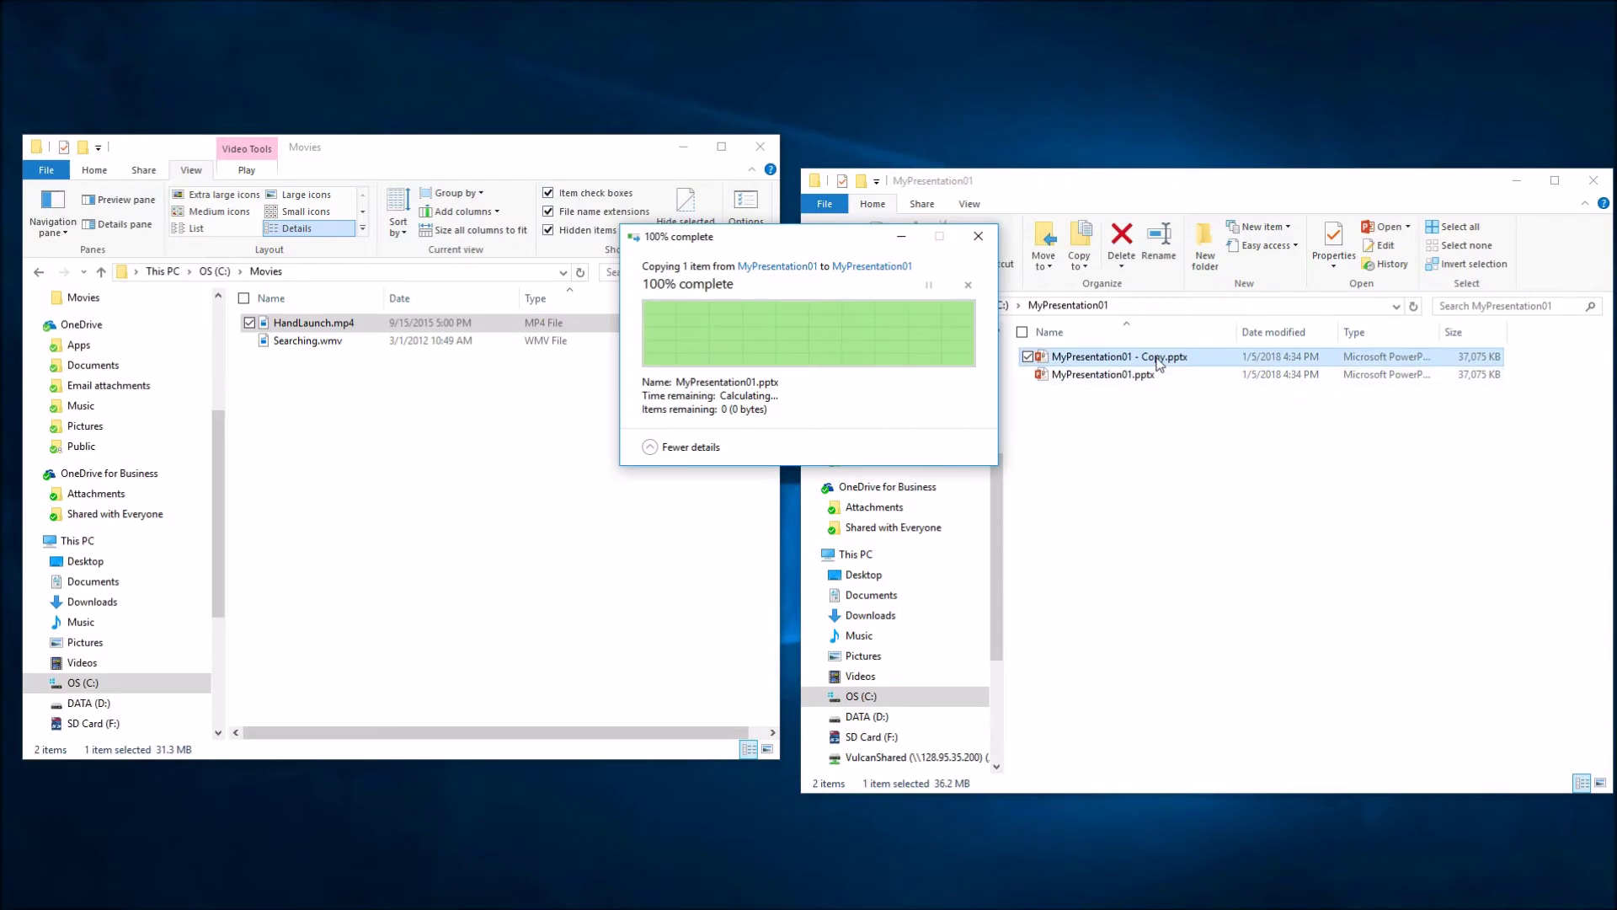
# Step: Change the duplicate's extension from .pptx to .zip and accept the warning
pyautogui.click(1167, 362)
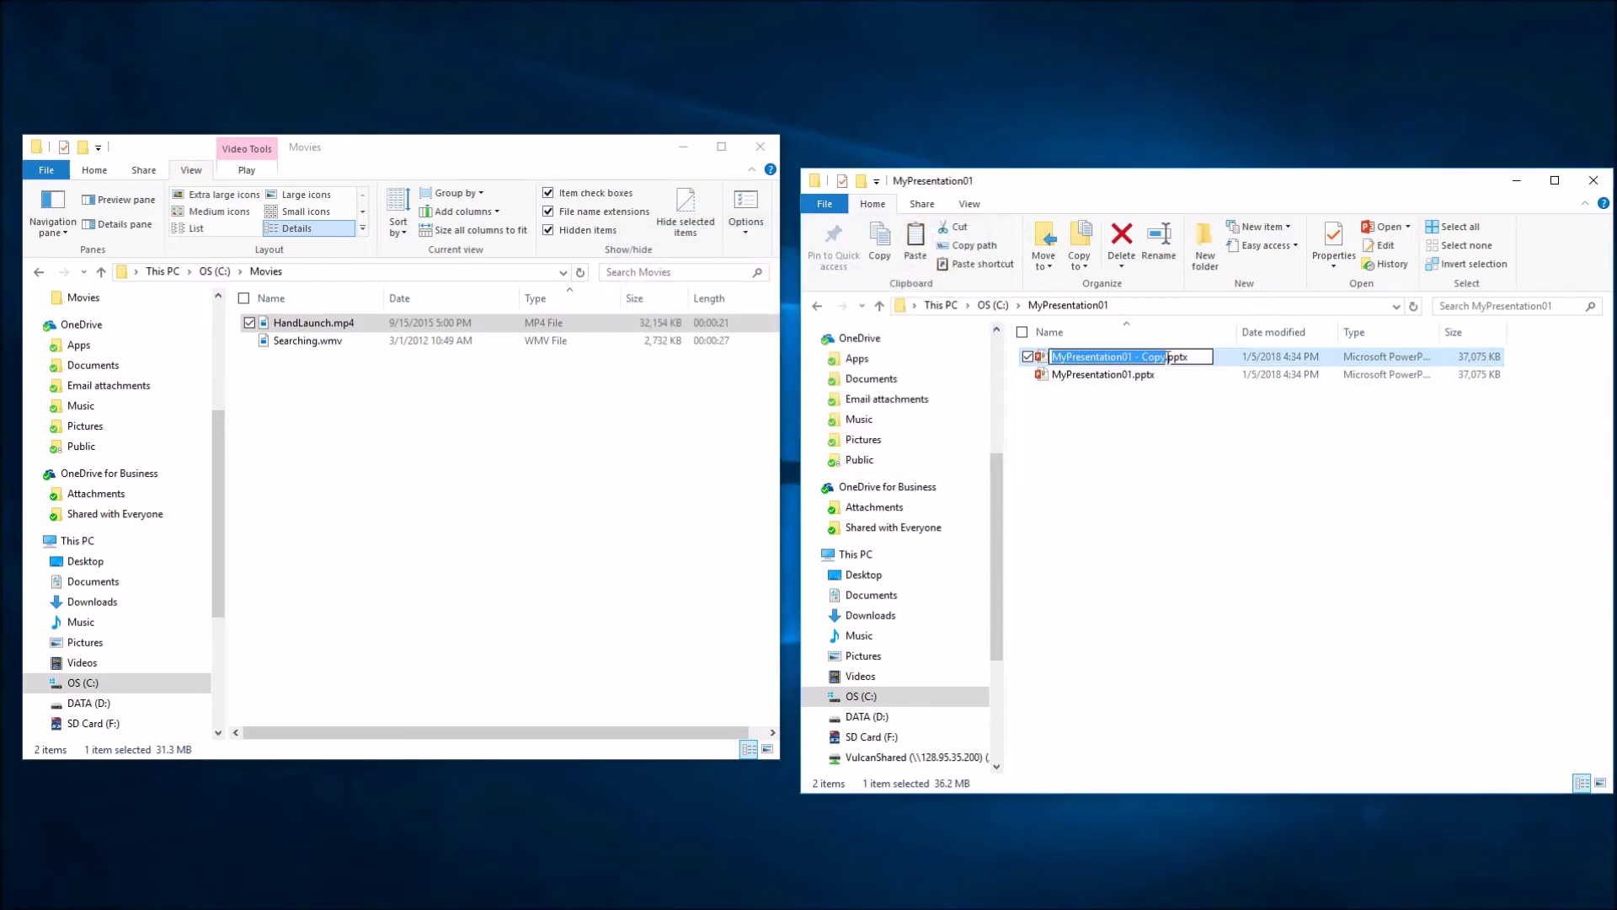
pyautogui.moveTo(1168, 358); pyautogui.dragTo(1190, 358)
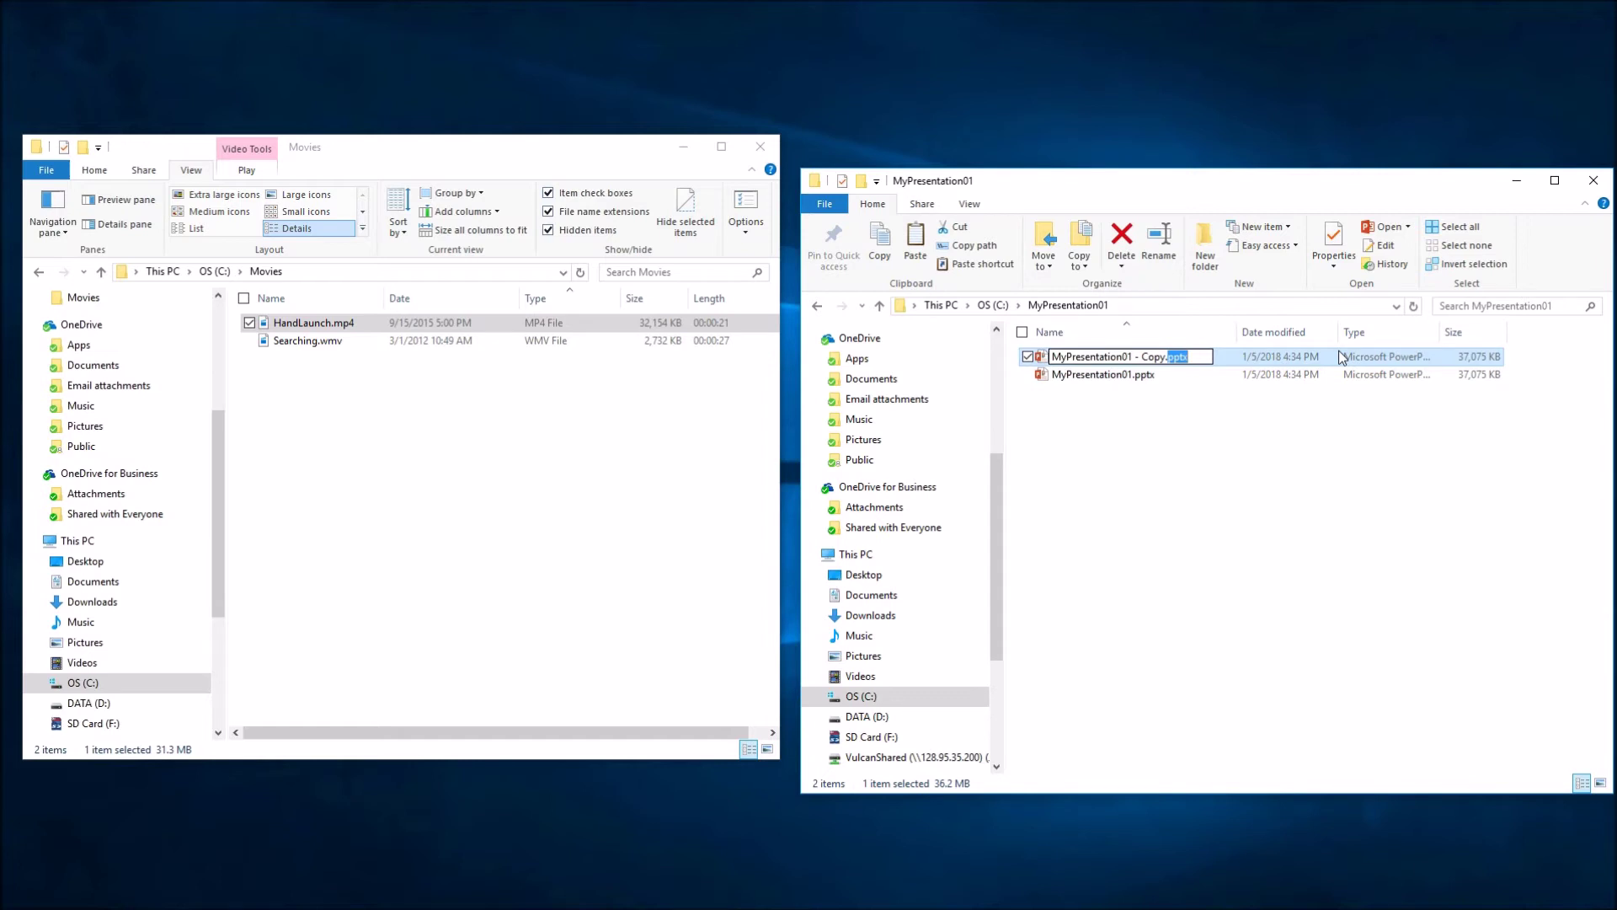
pyautogui.write('zip')
pyautogui.press('Return')
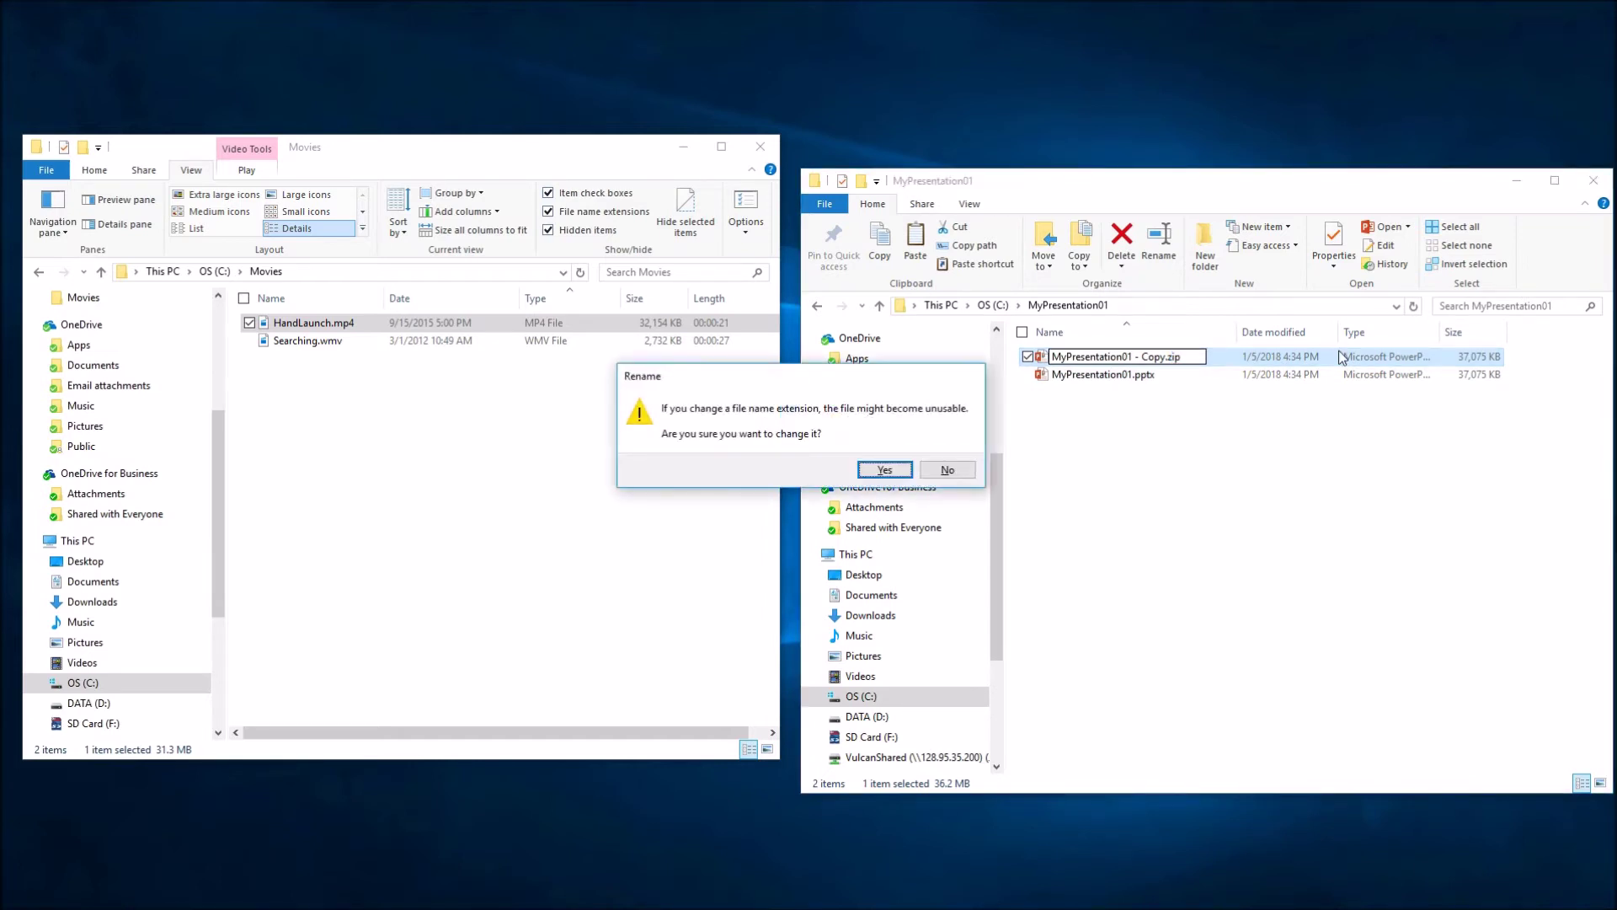
pyautogui.click(884, 470)
pyautogui.click(1129, 479)
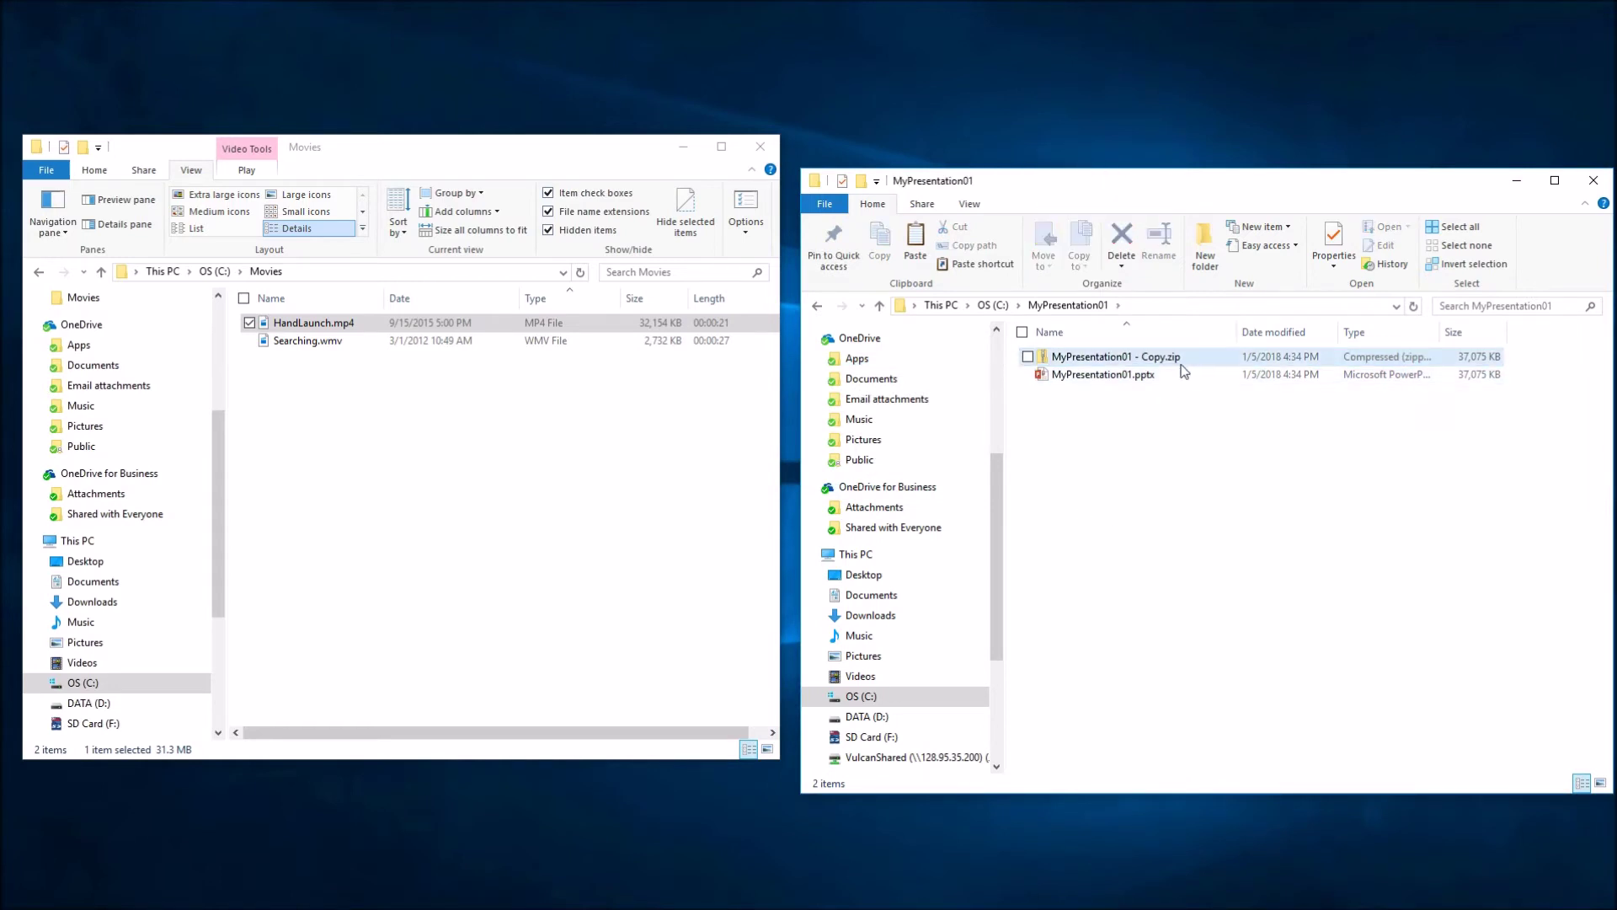
# Step: Extract the zip copy into its suggested folder, showing the extracted files afterwards
pyautogui.rightClick(1168, 361)
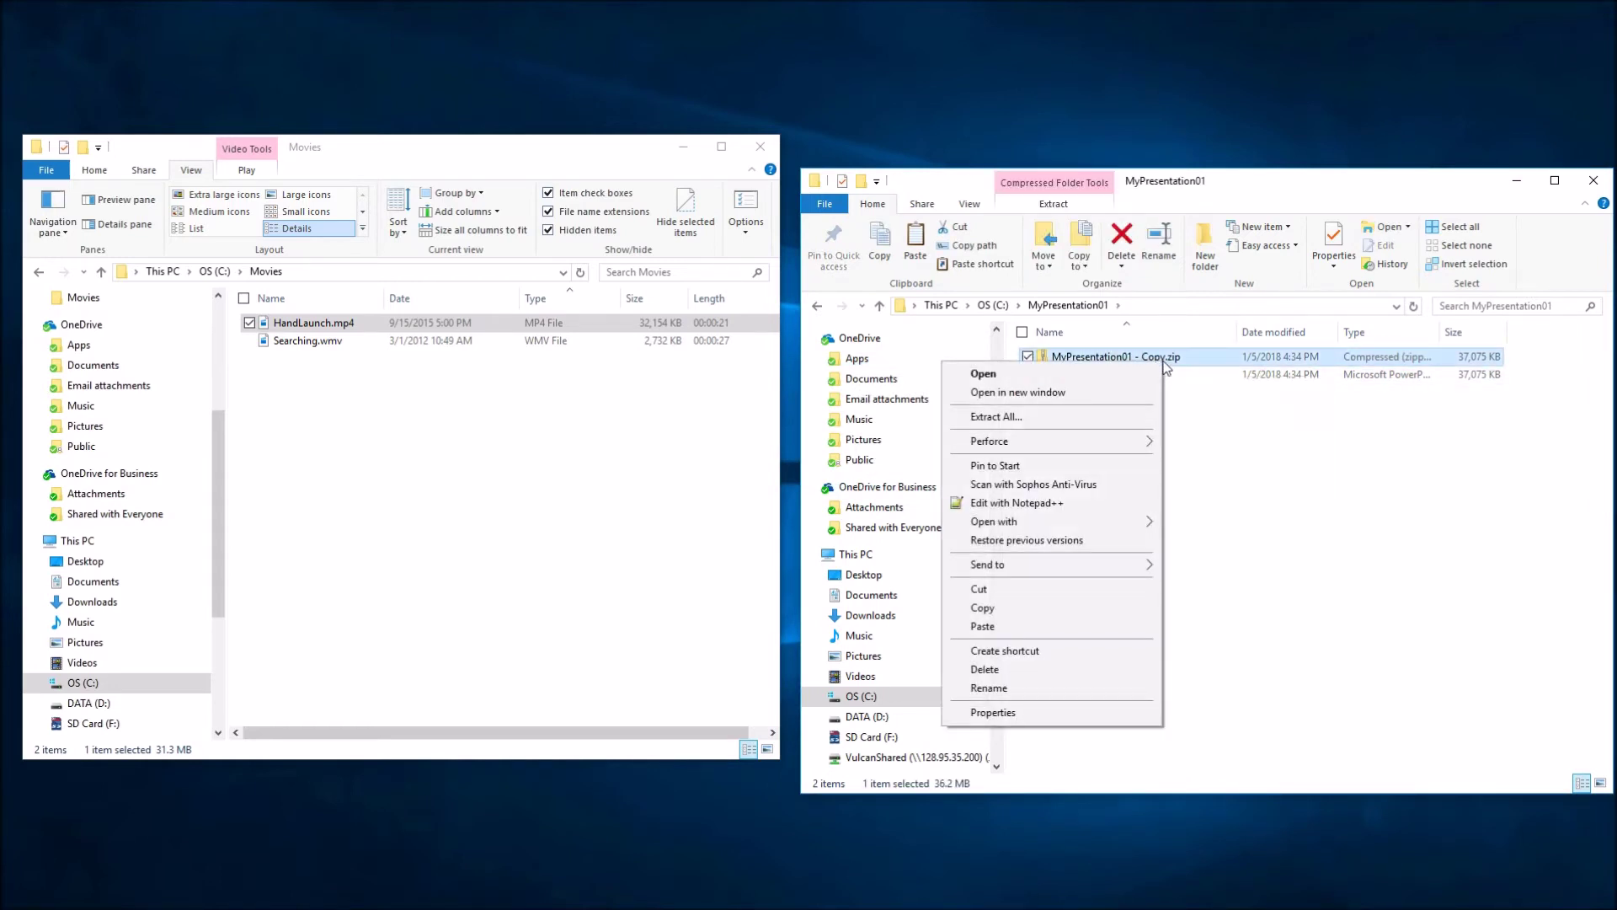
pyautogui.click(1028, 418)
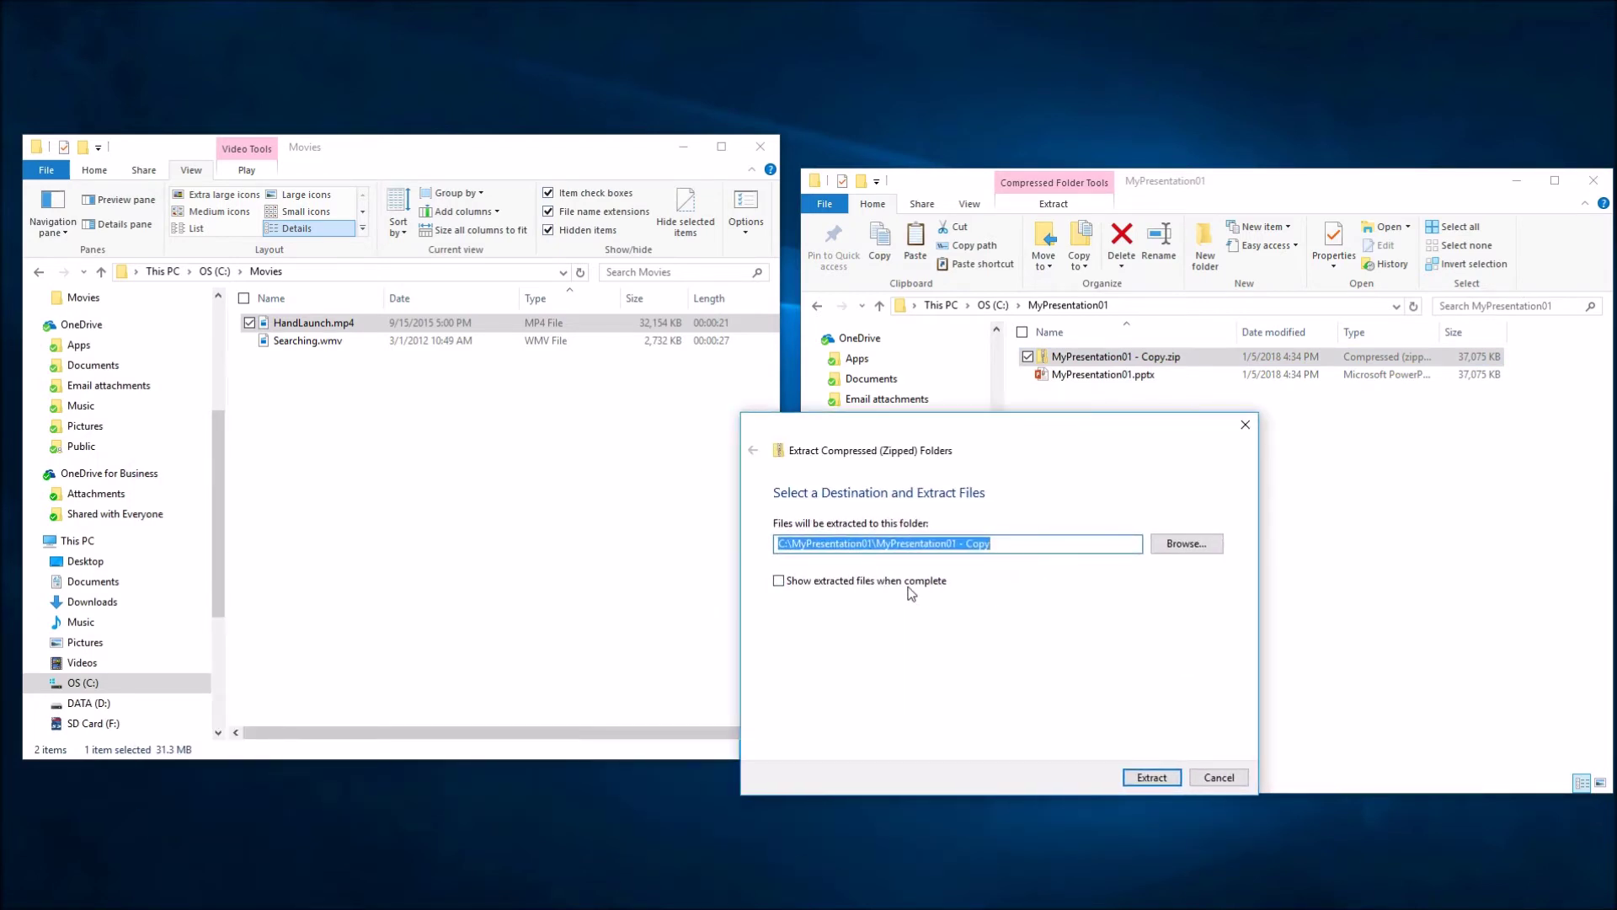
pyautogui.click(898, 582)
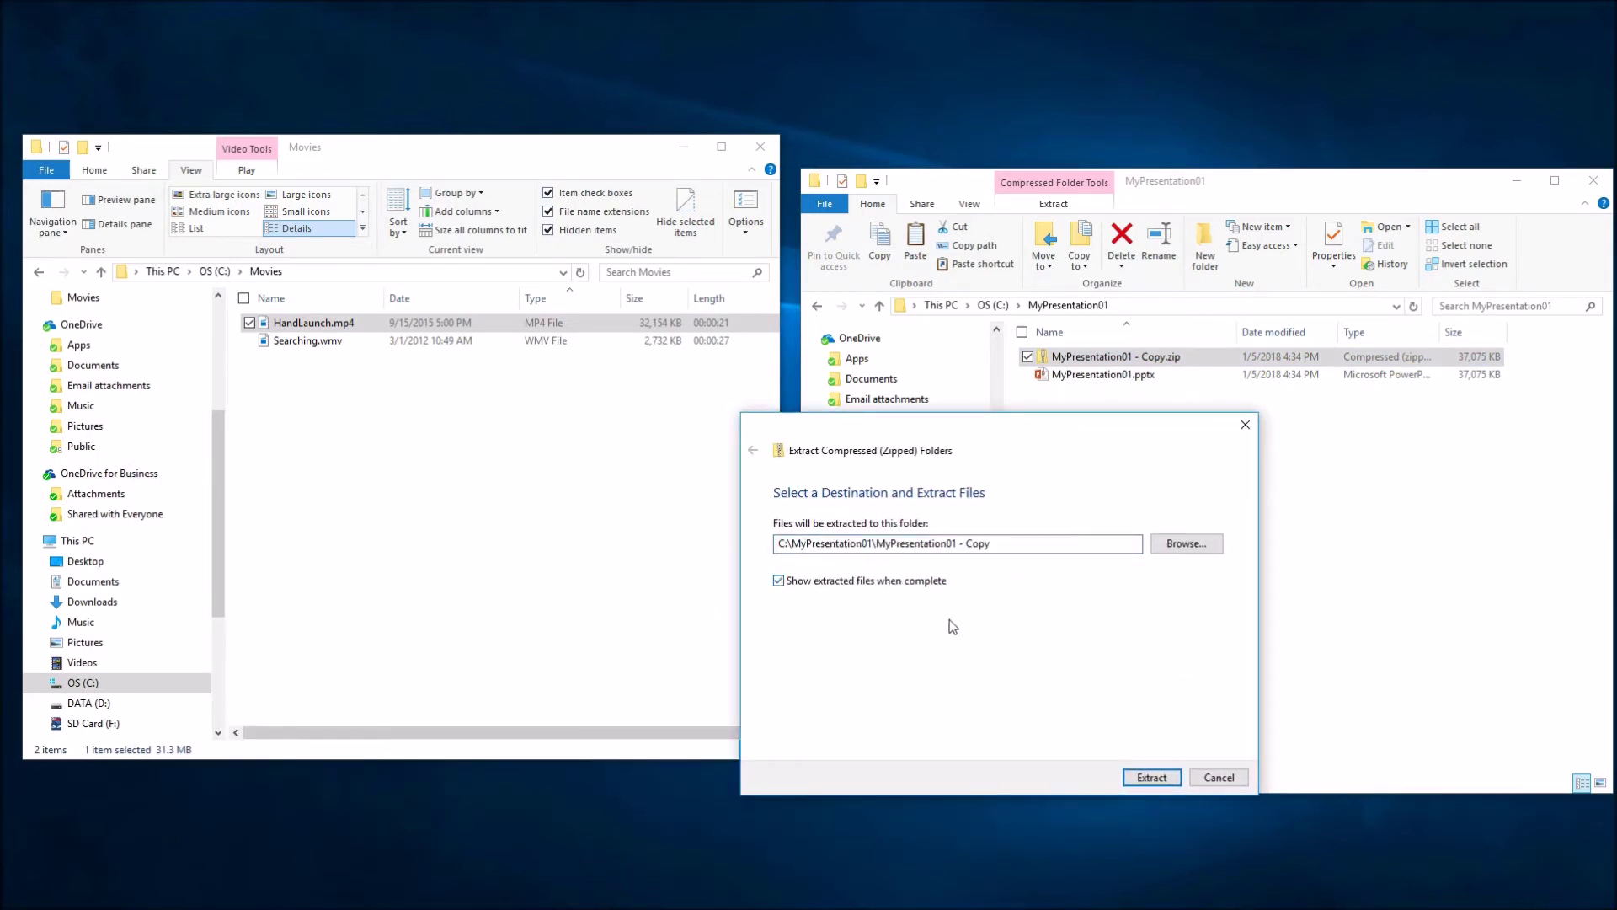
pyautogui.click(1142, 778)
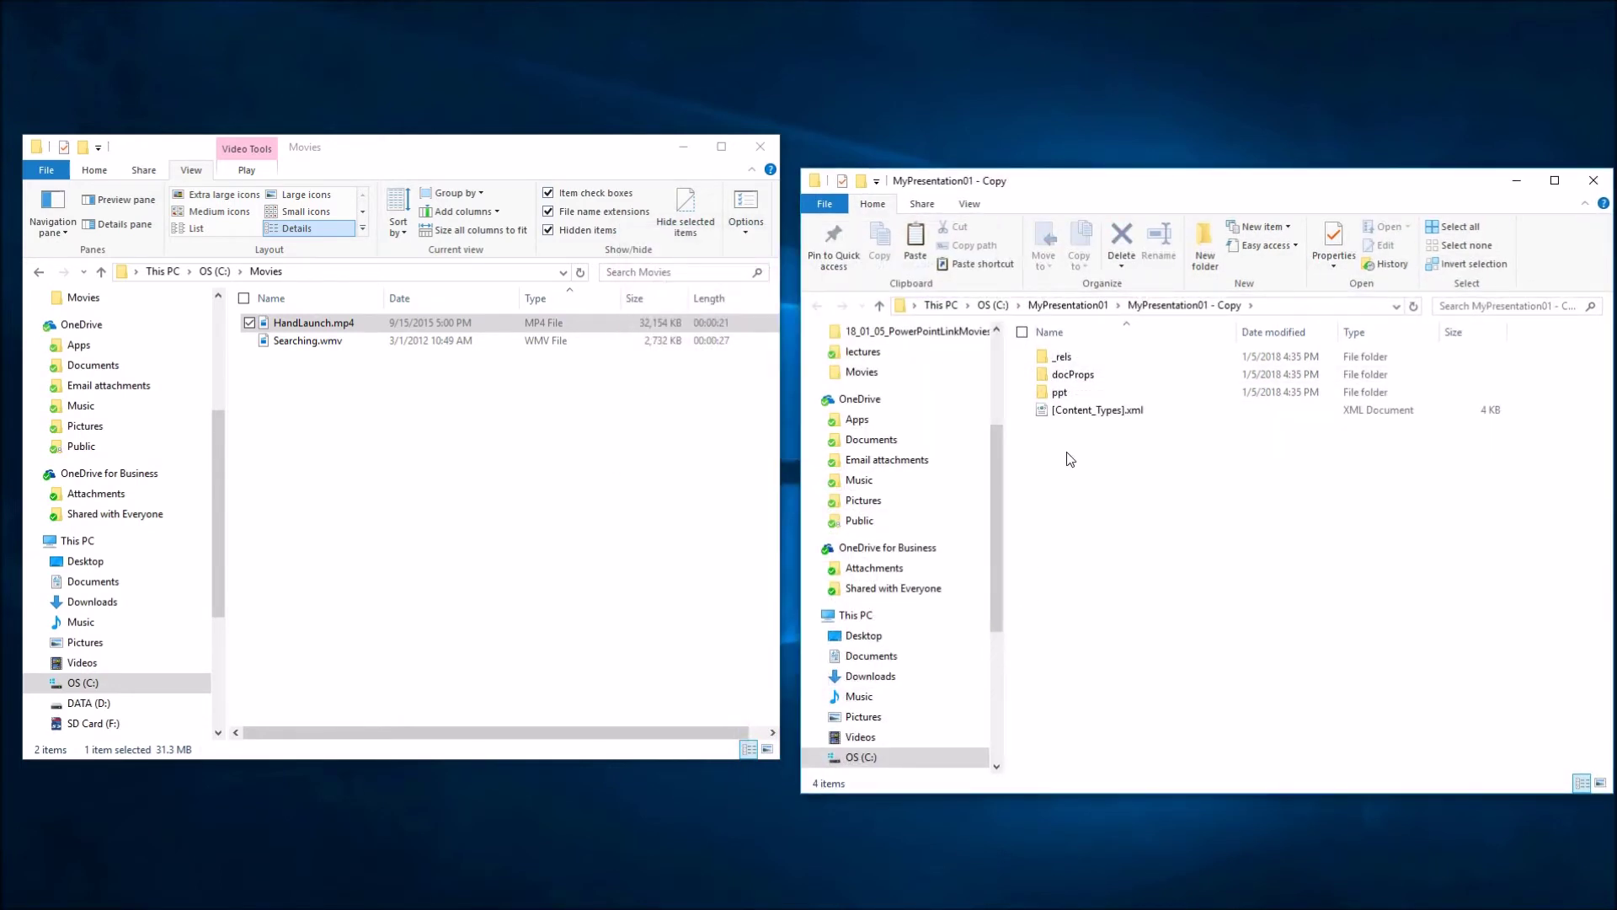
# Step: Browse to ppt\media in Details view and select media1.mp4 and media2.wmv
pyautogui.doubleClick(1059, 393)
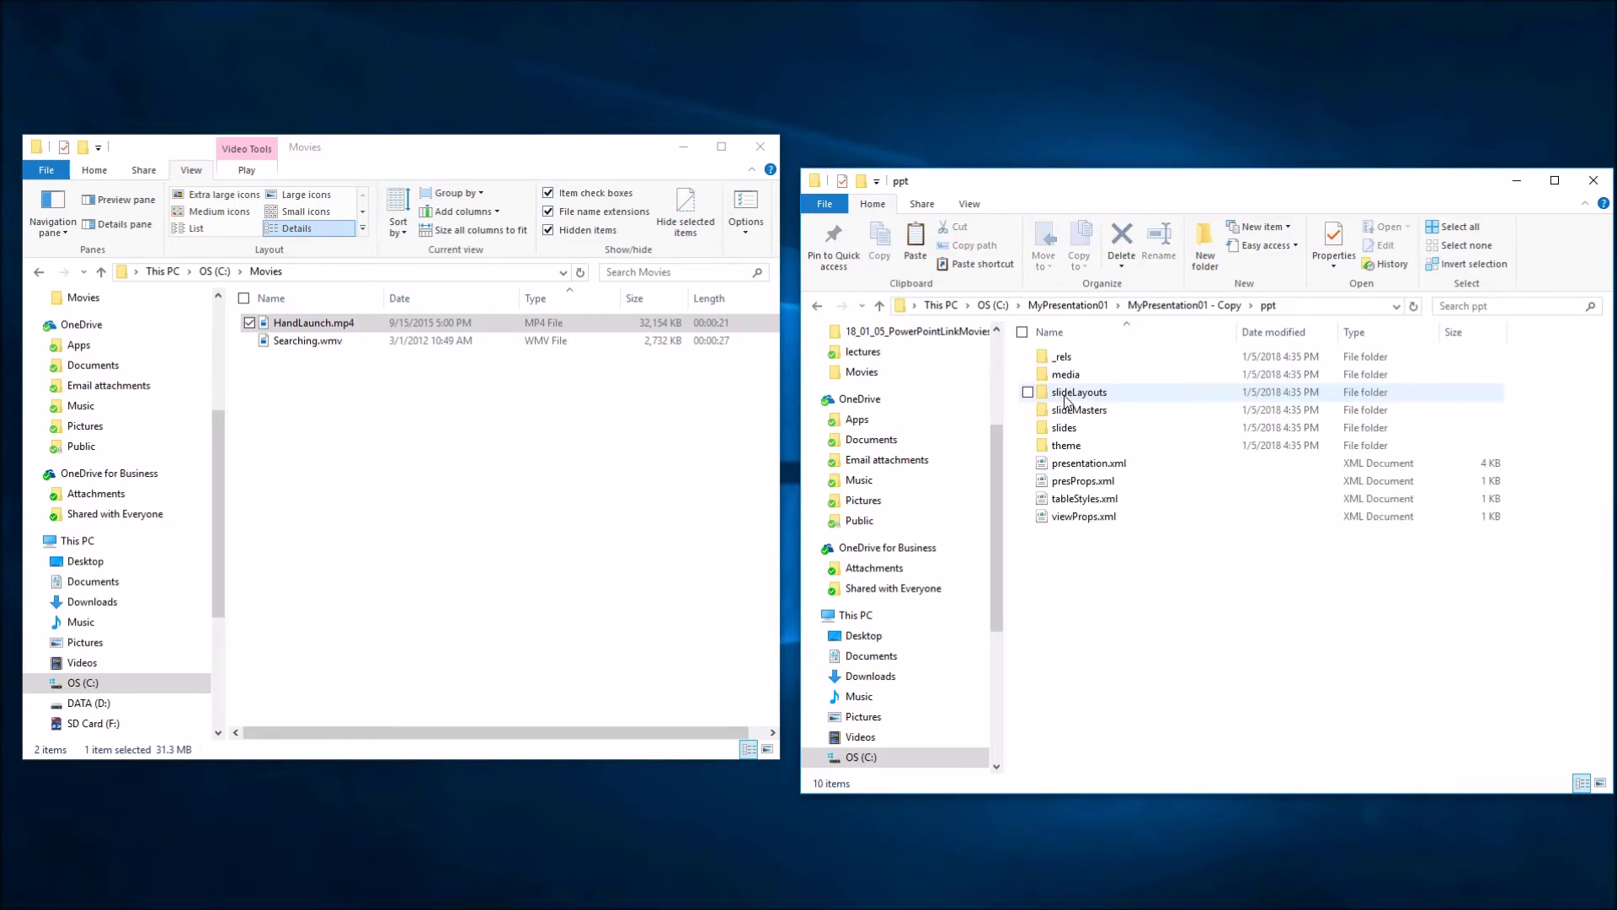
pyautogui.doubleClick(1066, 374)
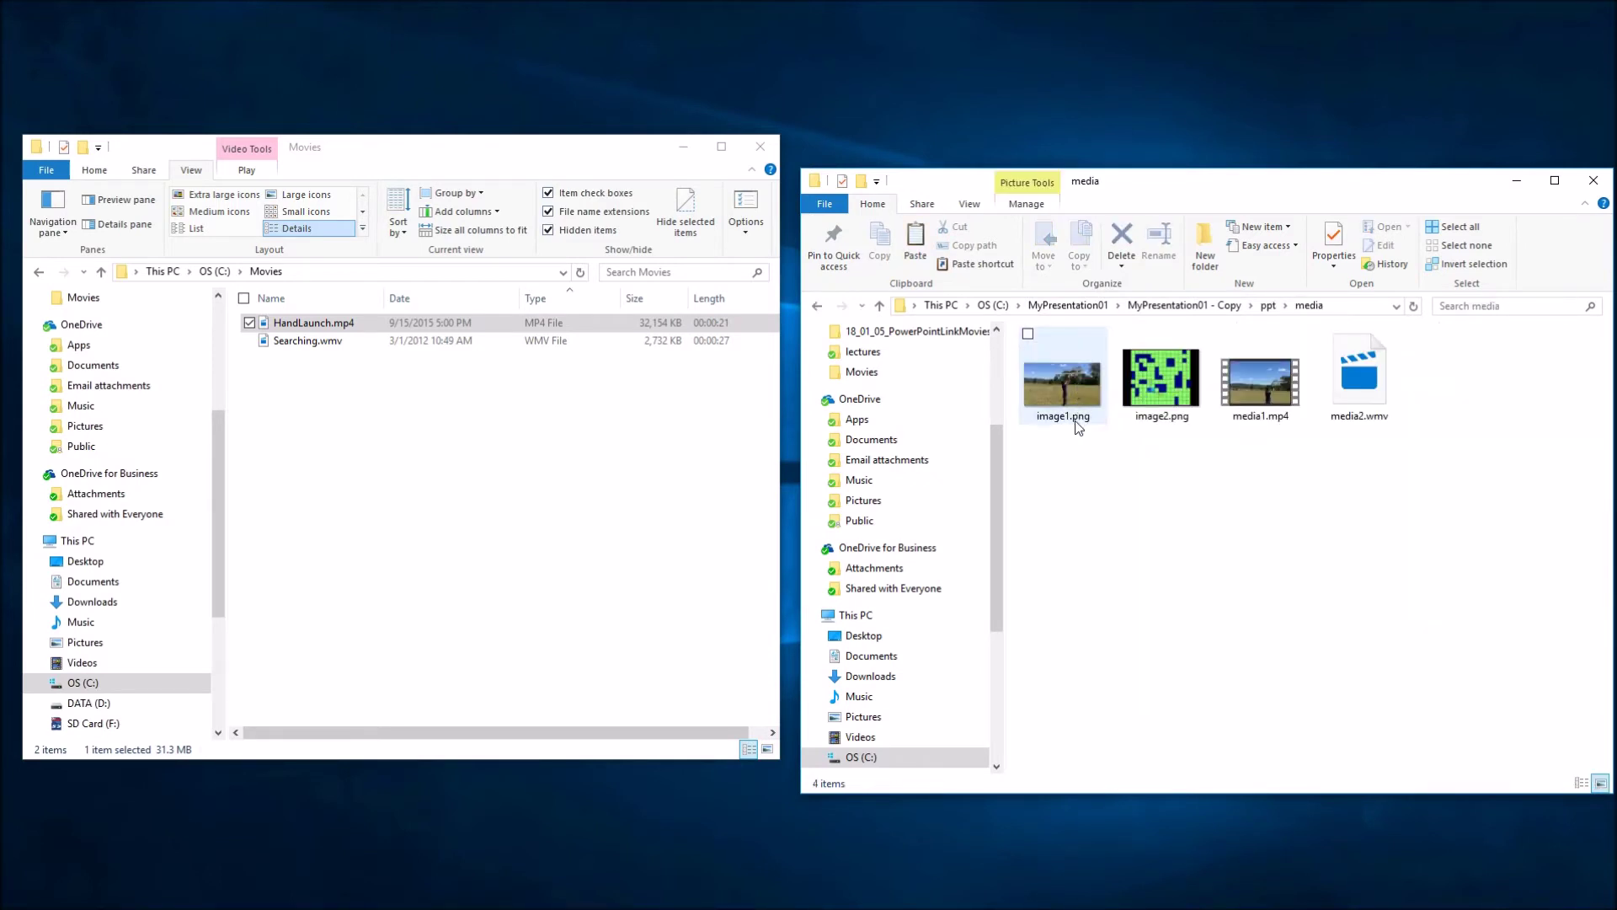
pyautogui.click(966, 206)
pyautogui.click(1078, 261)
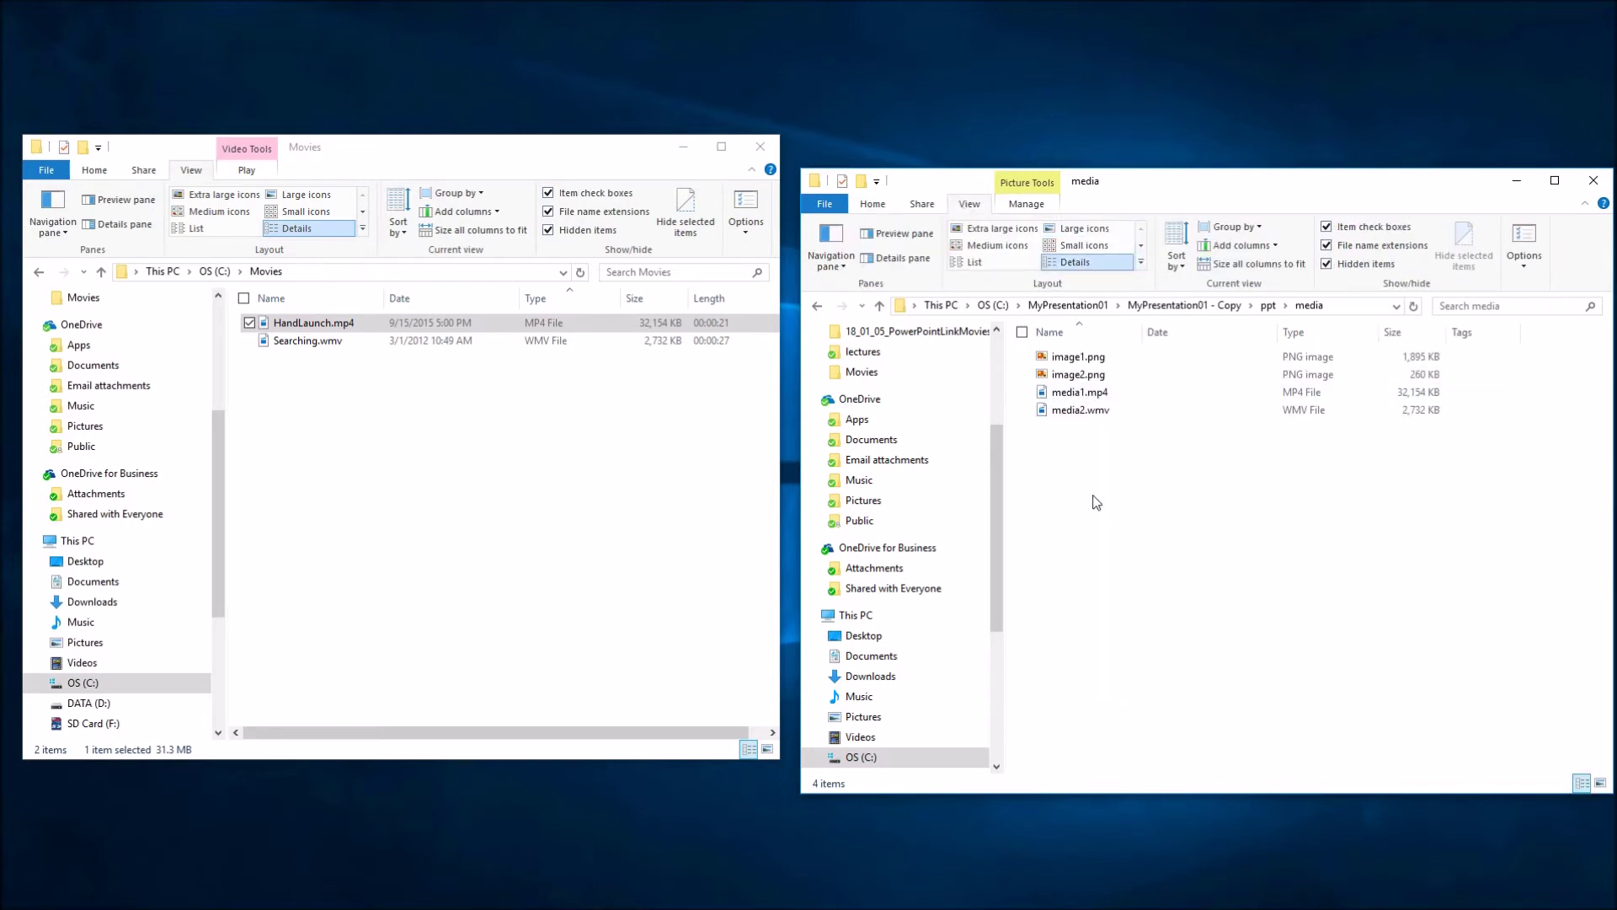
pyautogui.click(1095, 393)
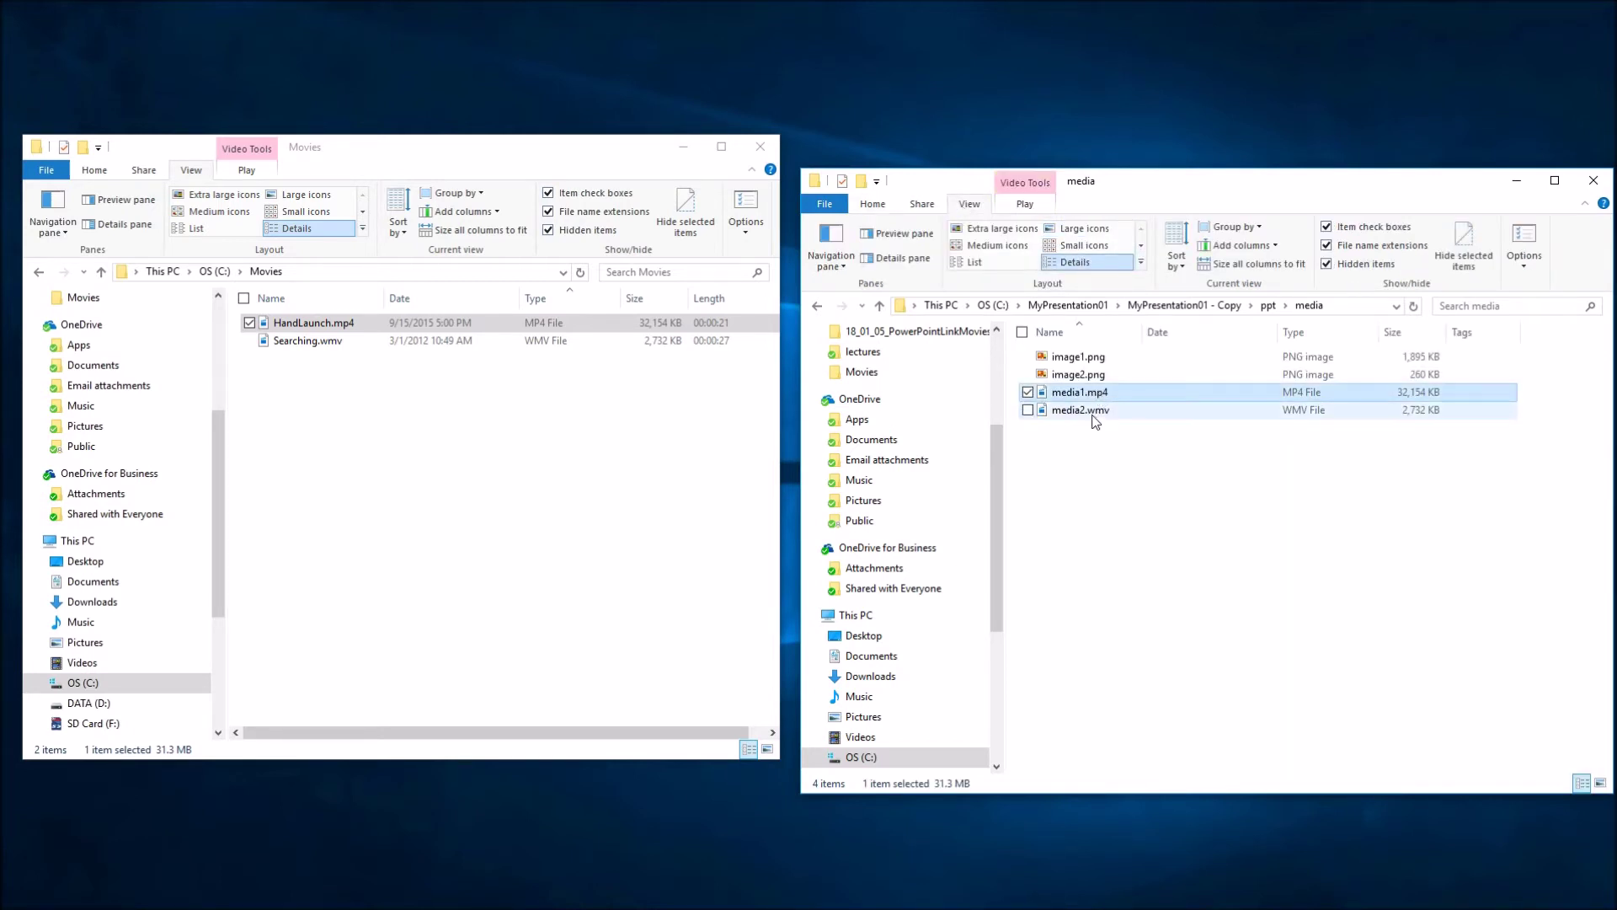
pyautogui.keyDown('ctrl'); pyautogui.click(1093, 415); pyautogui.keyUp('ctrl')
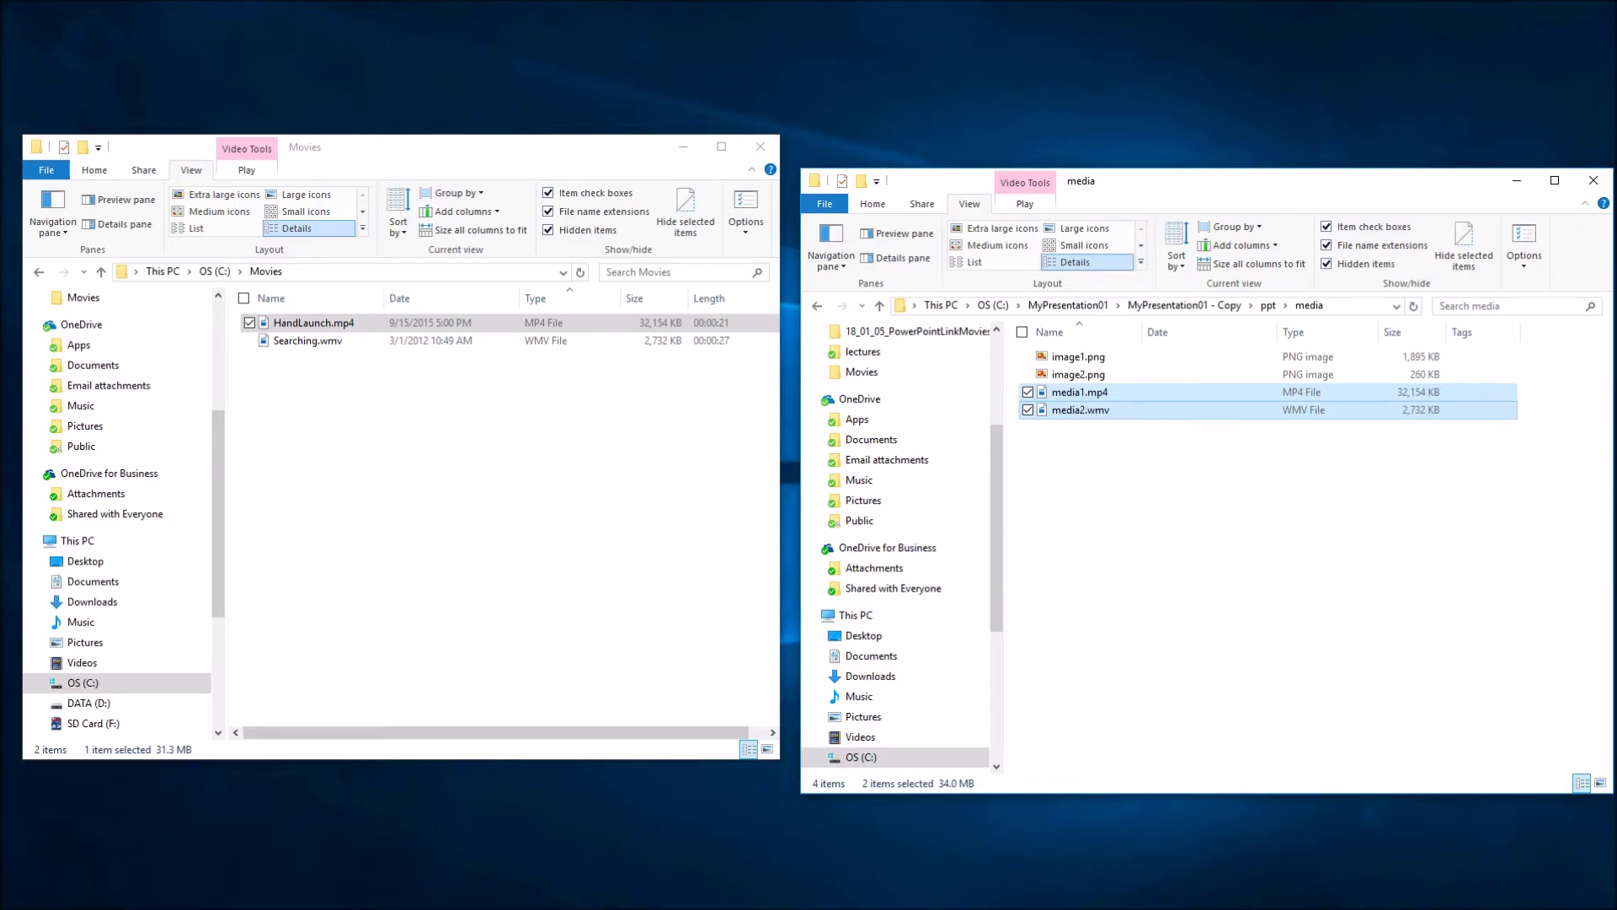
pyautogui.hotkey('alt', 'Tab')
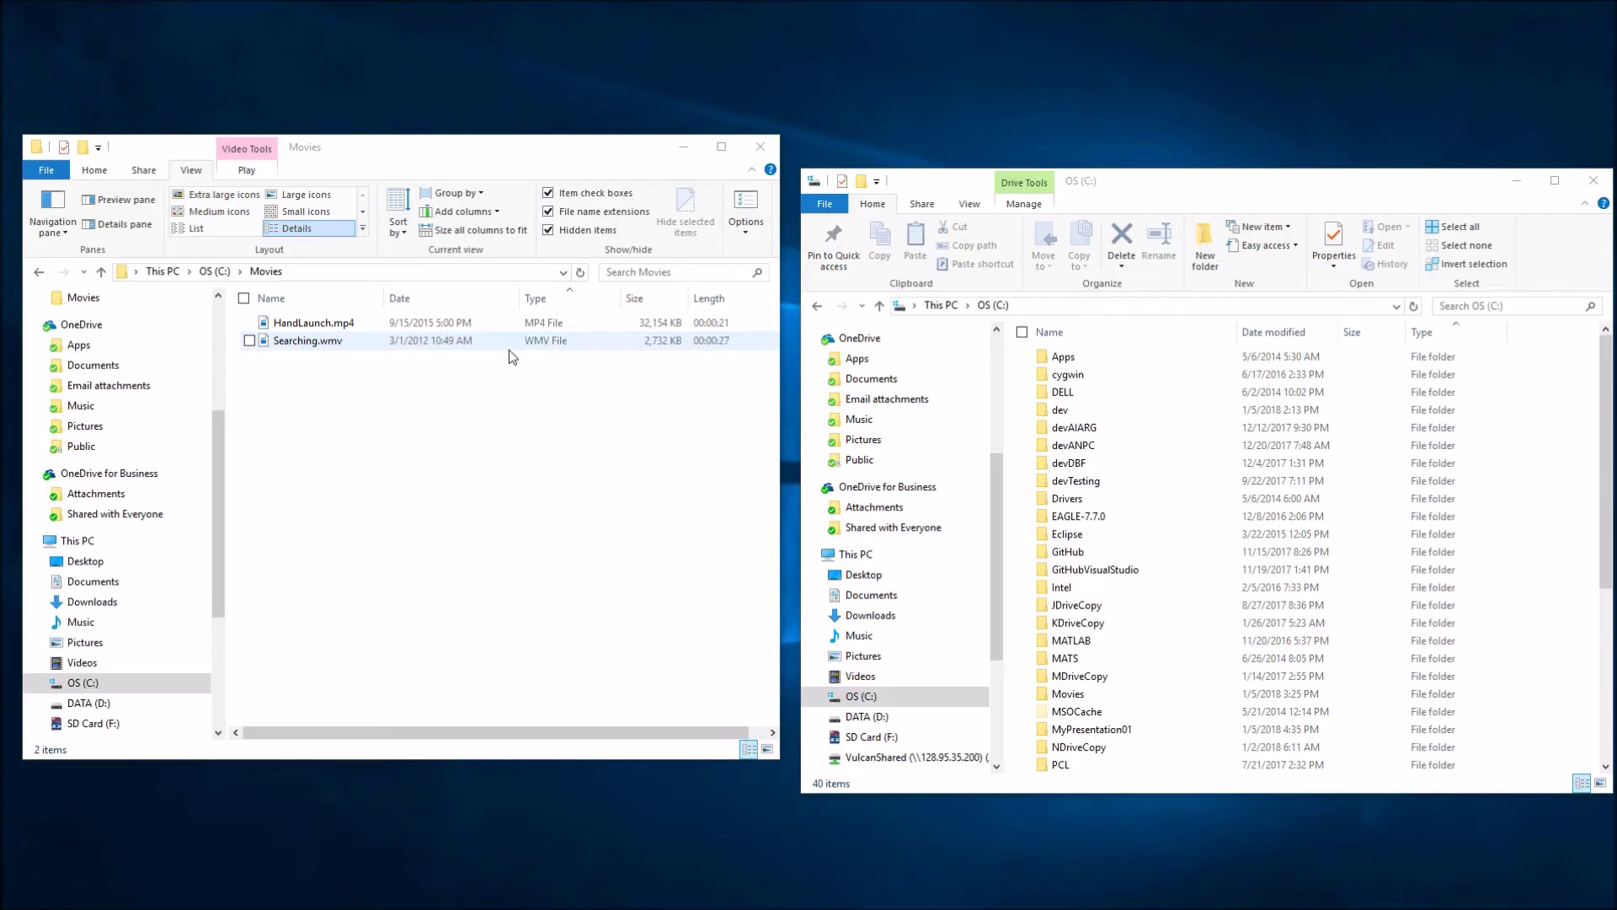
# Step: Create a folder named MyAlternatePresentation01 on the C: drive and enter it
pyautogui.scroll(-5, 1331, 596)
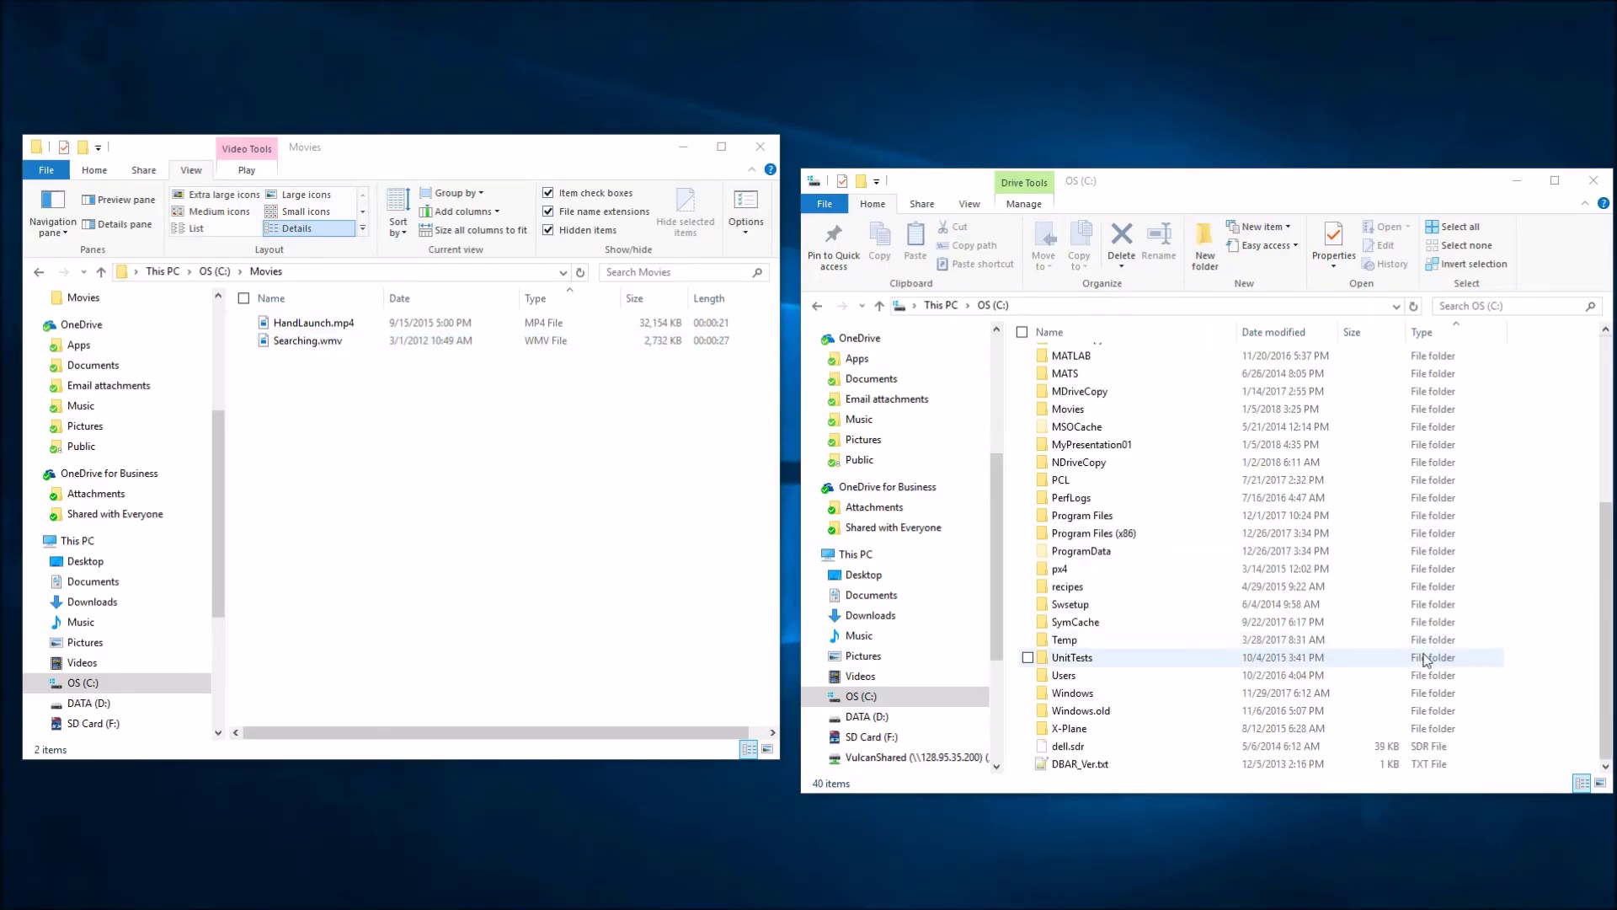
pyautogui.rightClick(1508, 605)
pyautogui.moveTo(1390, 802)
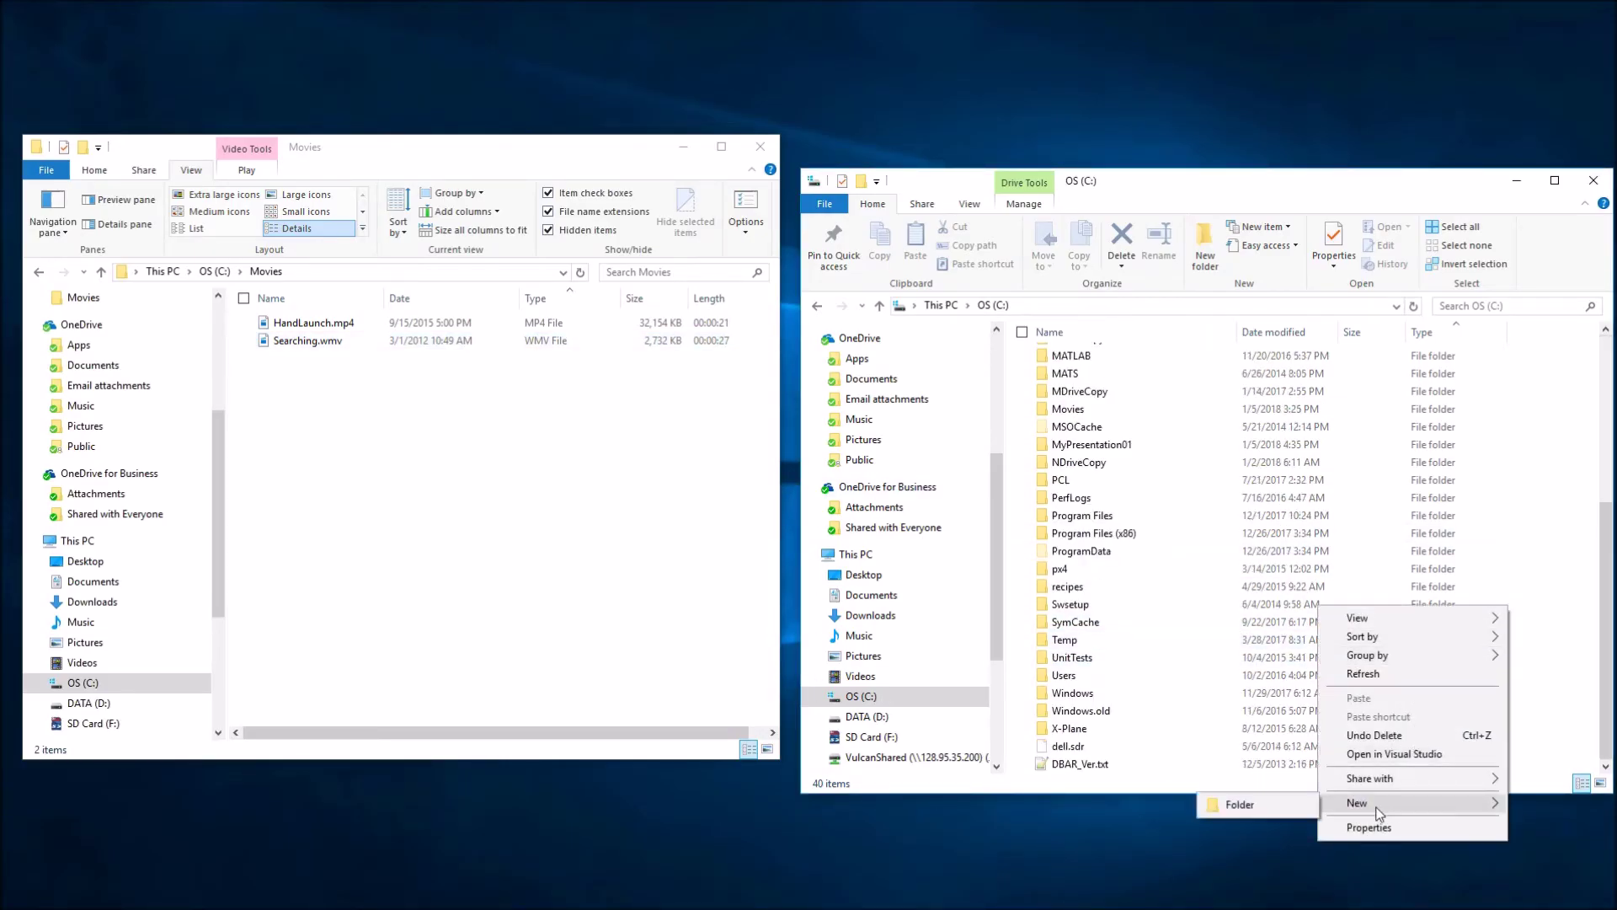
pyautogui.click(1289, 810)
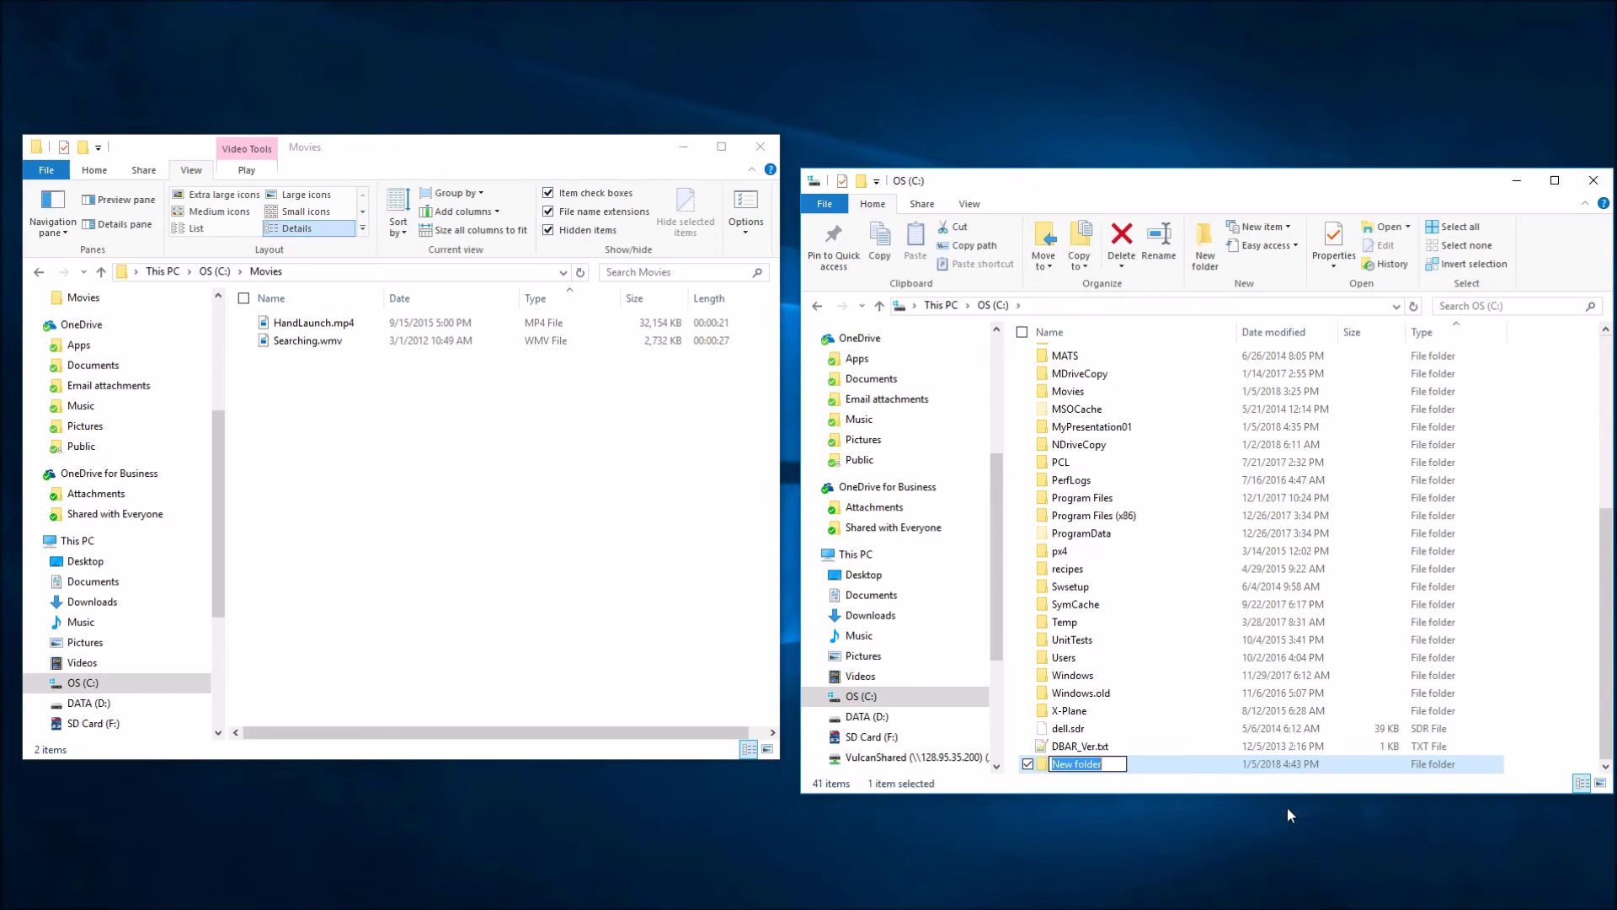
pyautogui.write('MyAlternatePresentation01')
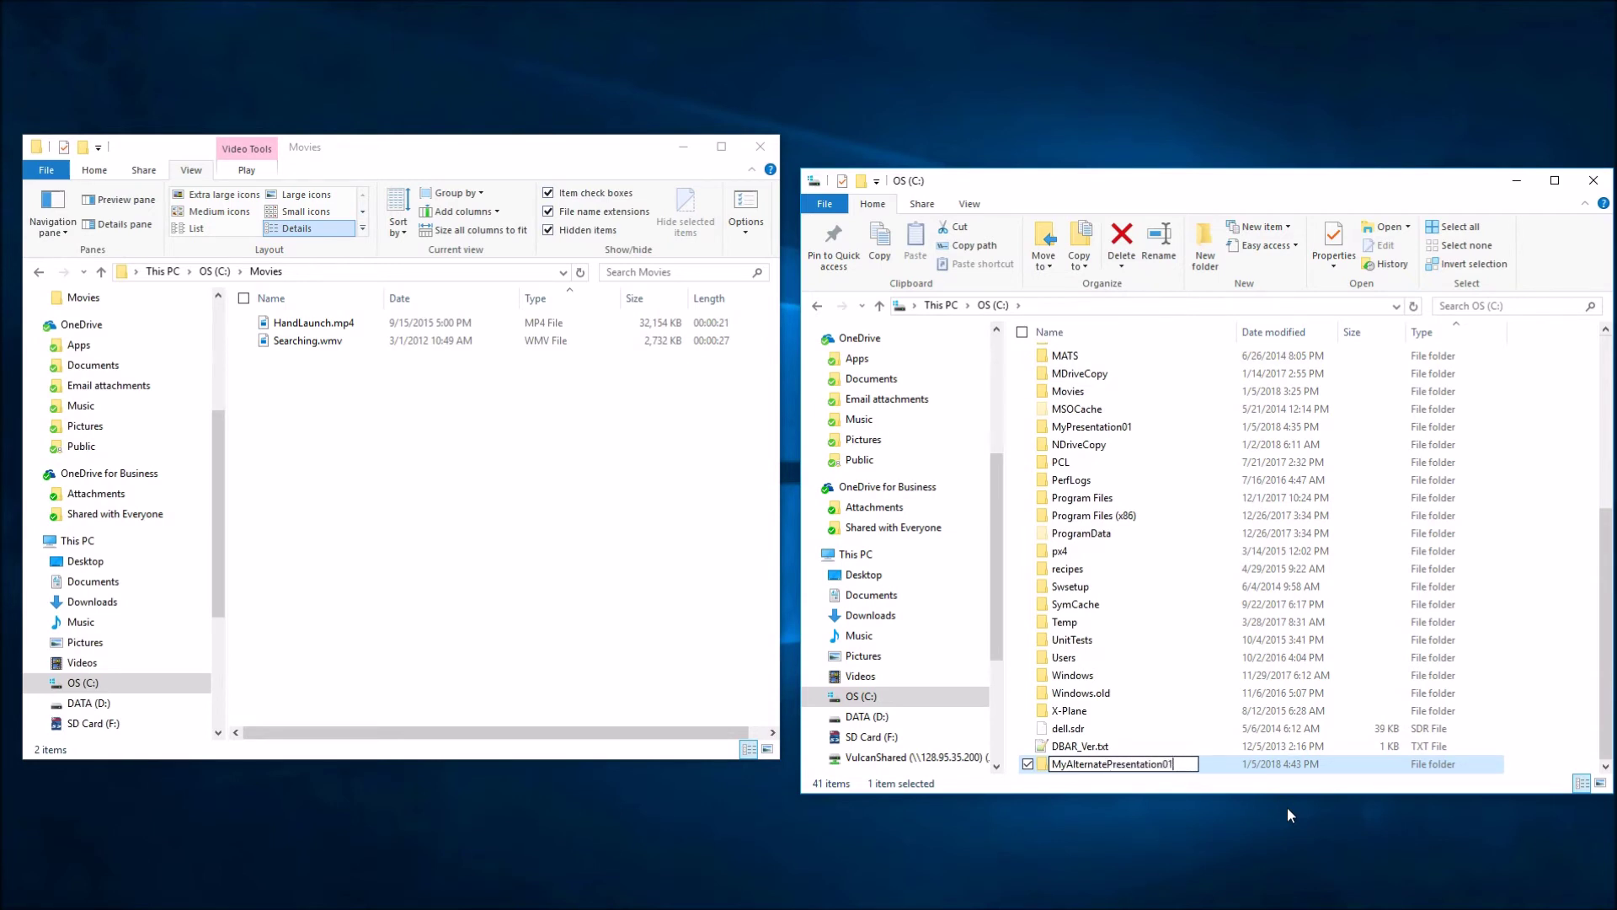
pyautogui.press('Return')
pyautogui.press('Return')
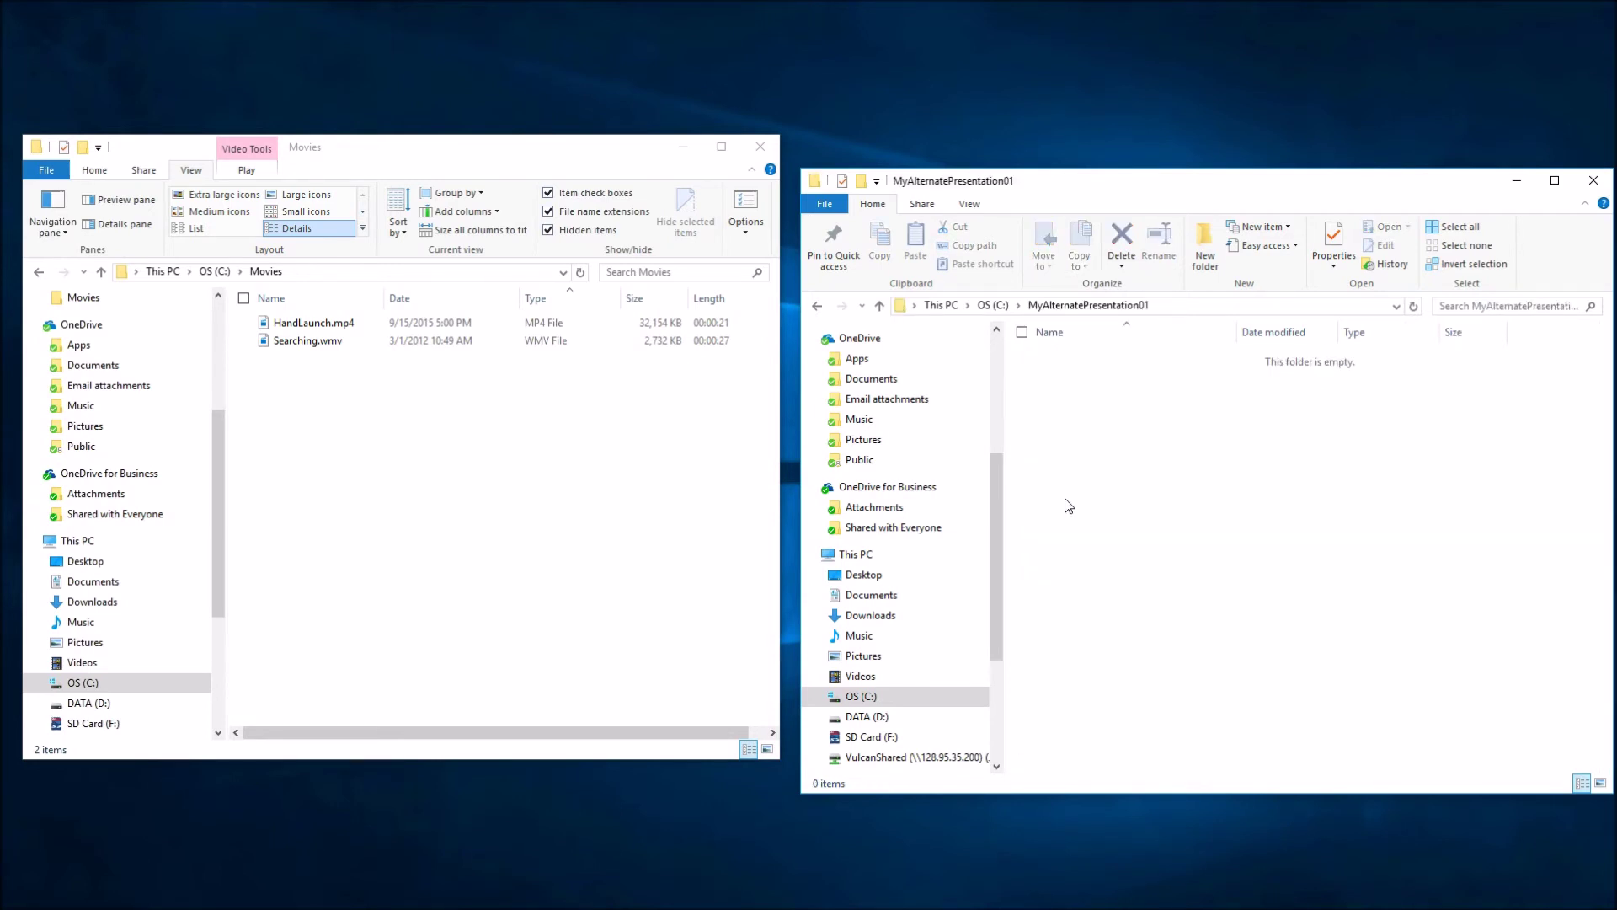
# Step: Create a blank presentation named MyAlternatePresentation01.pptx there and launch it in PowerPoint
pyautogui.rightClick(1067, 418)
pyautogui.moveTo(969, 640)
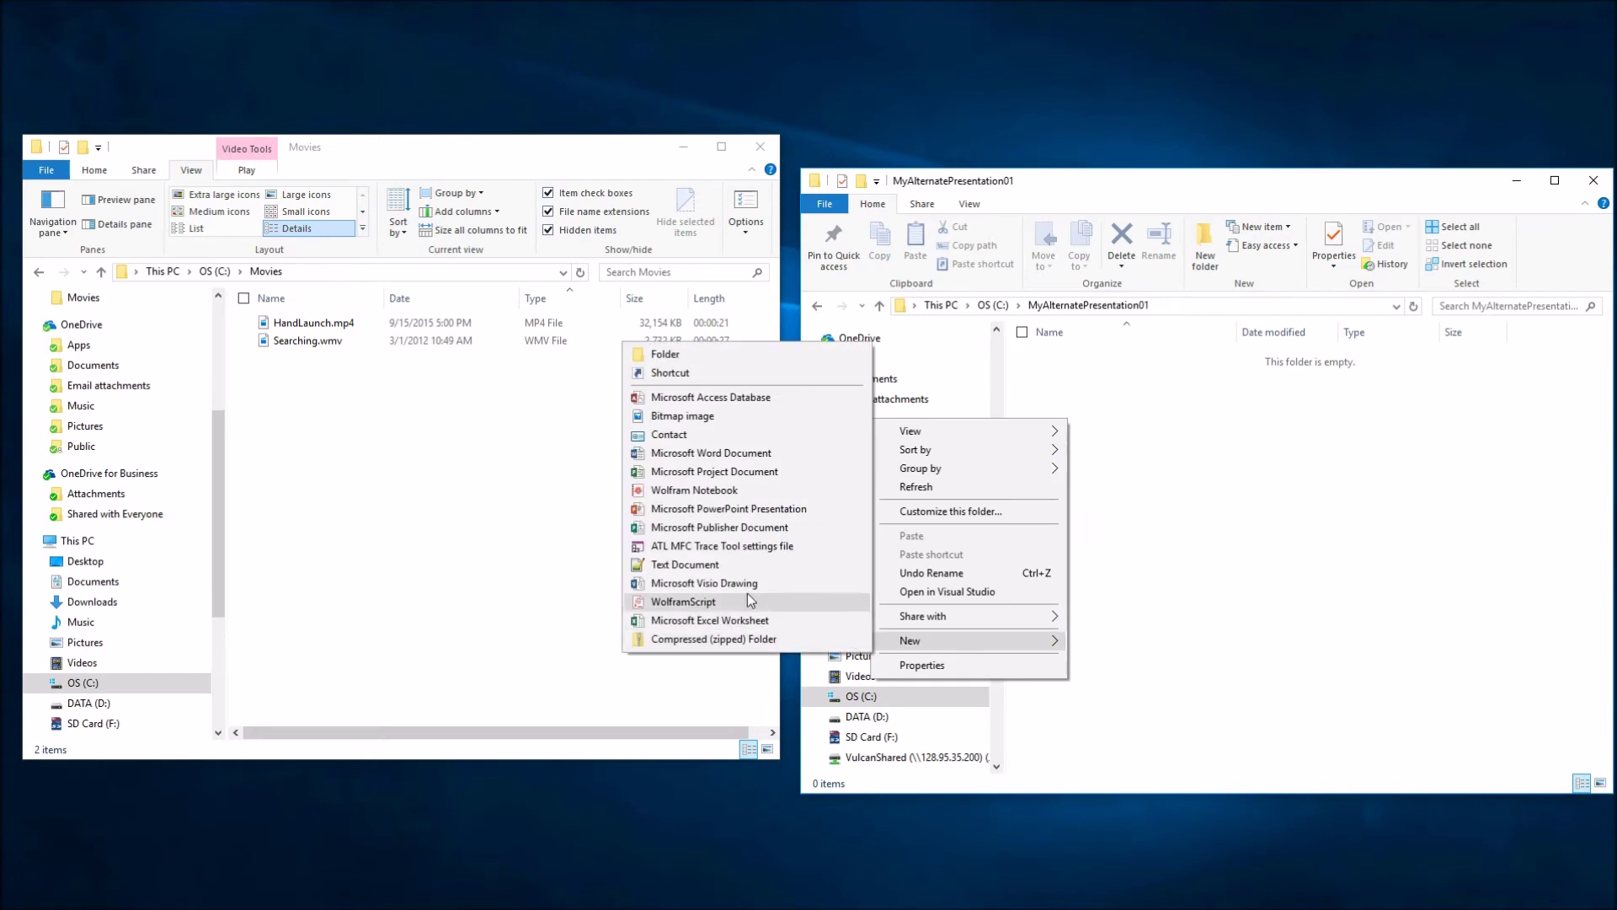
pyautogui.click(740, 509)
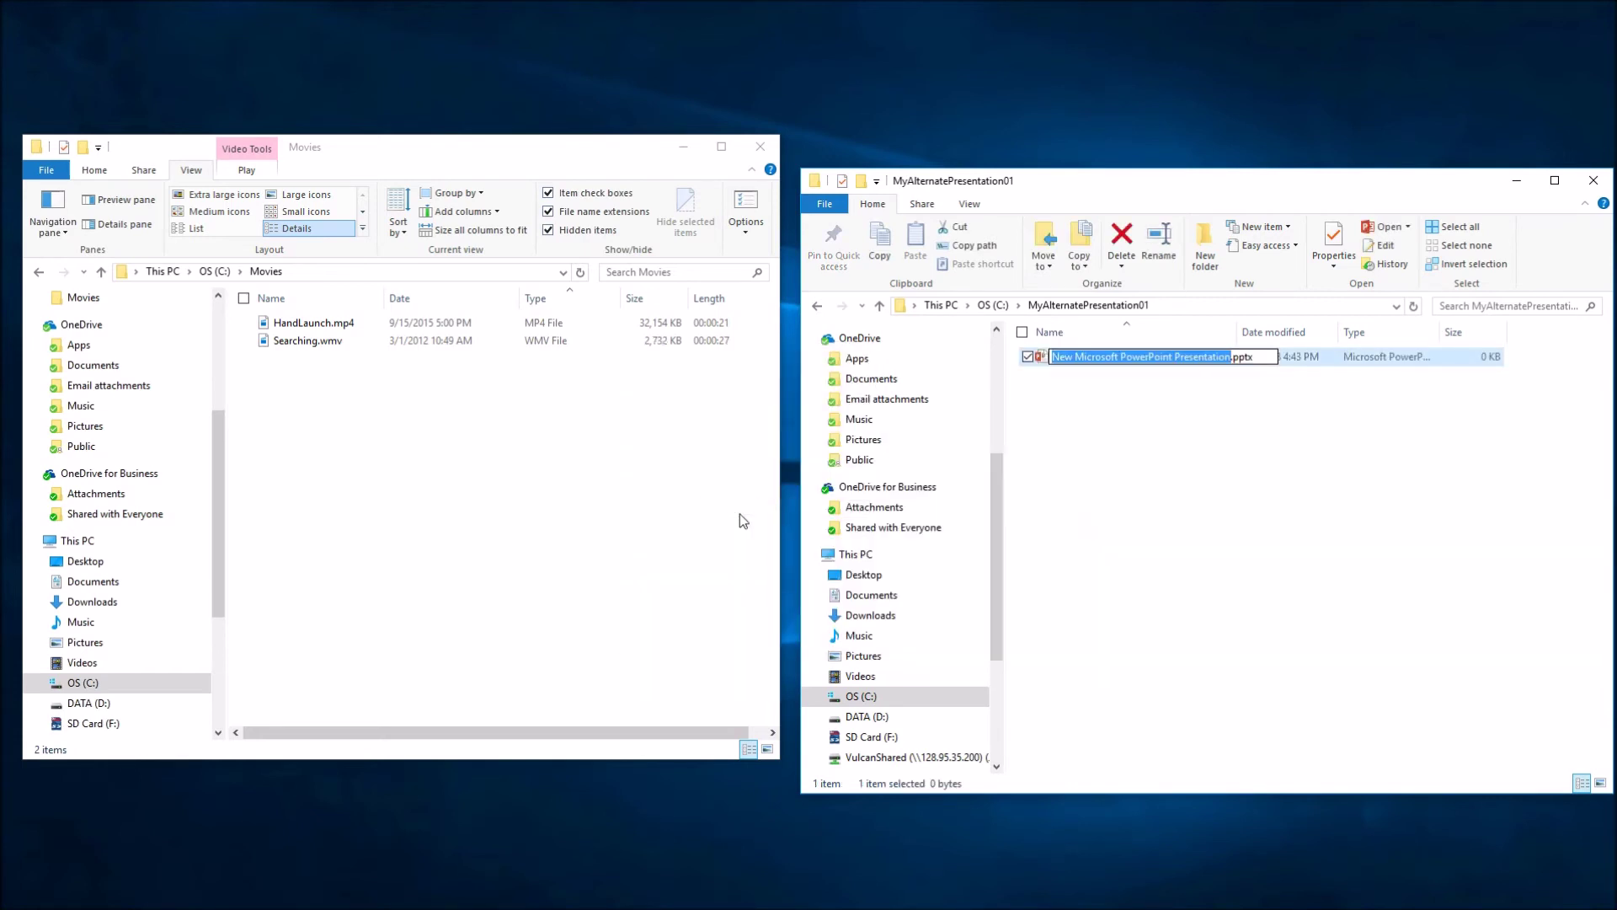
pyautogui.write('MyAlternat')
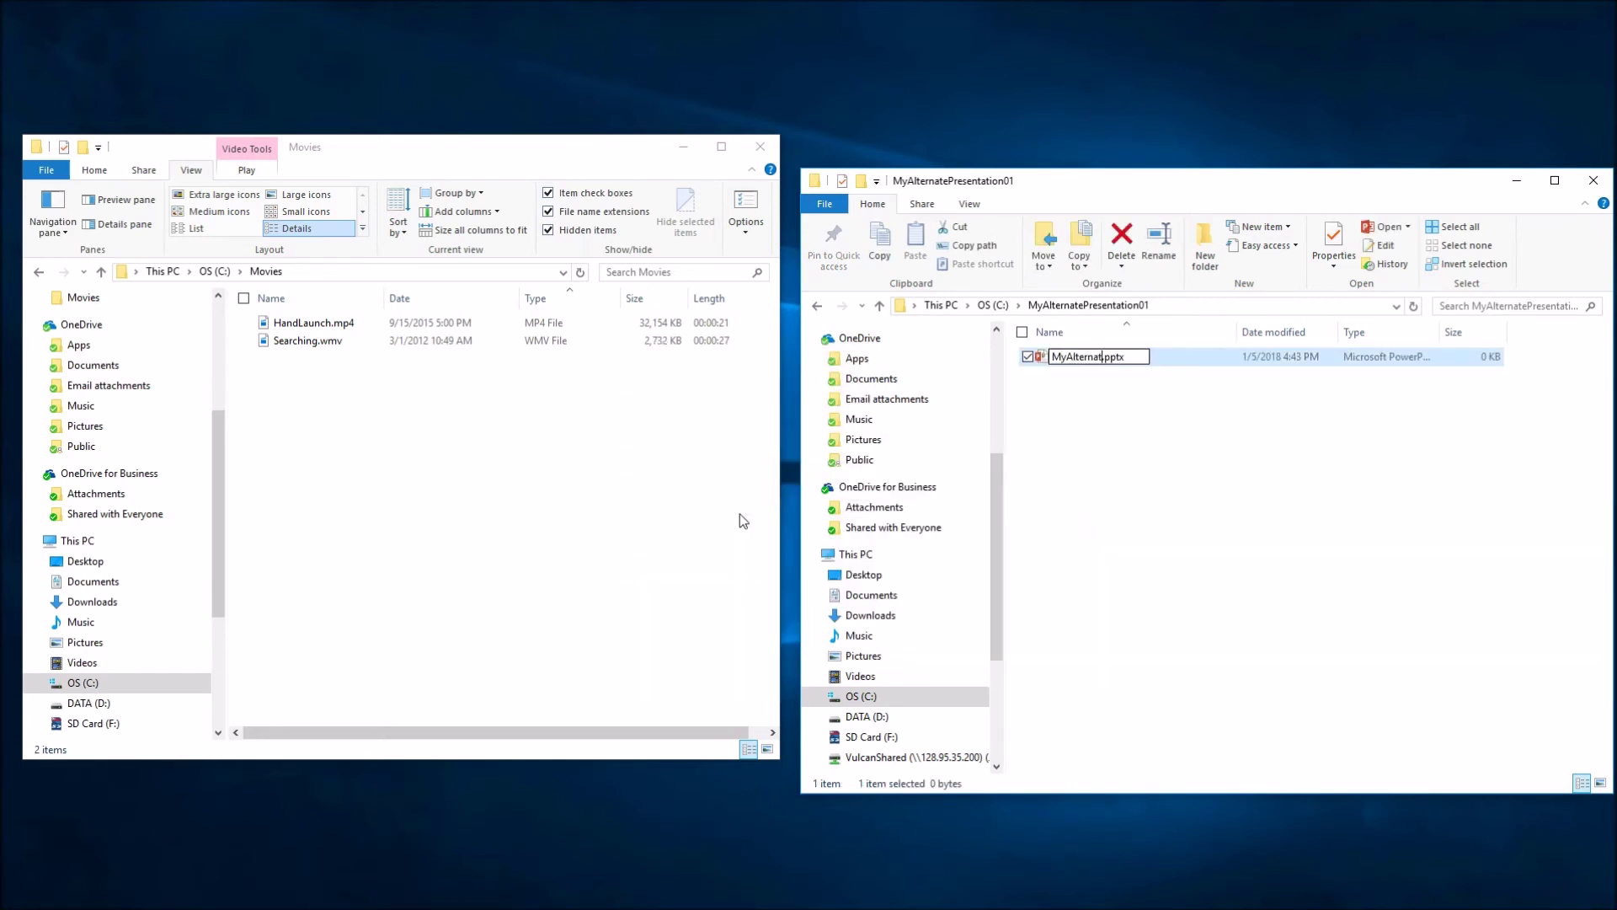
pyautogui.write('ePresentation01')
pyautogui.press('Return')
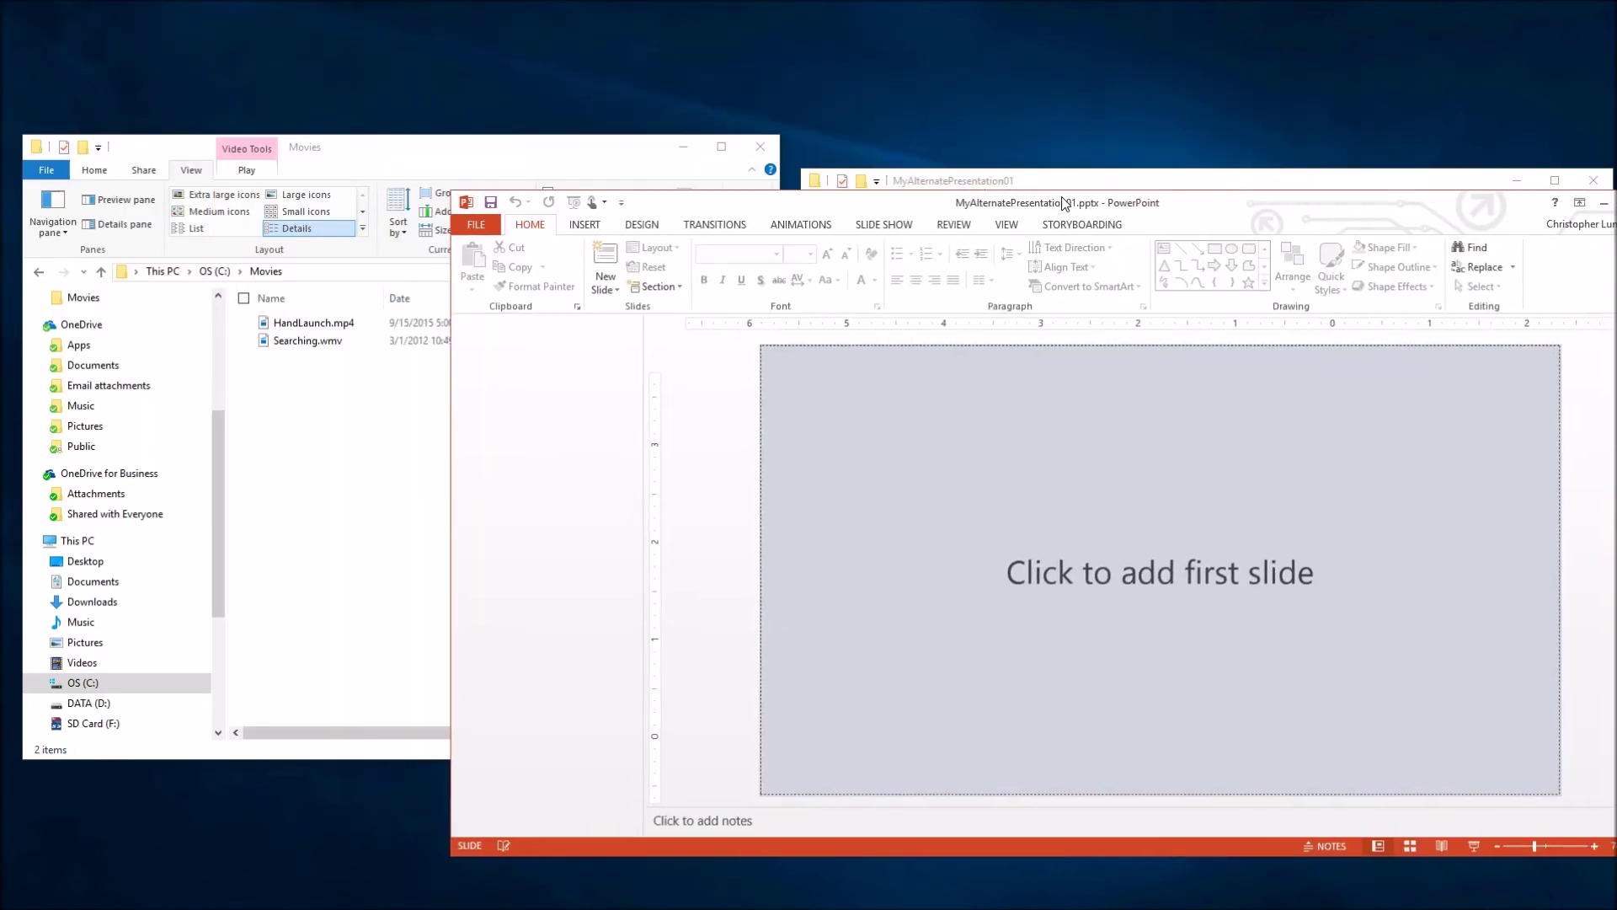
pyautogui.doubleClick(1061, 189)
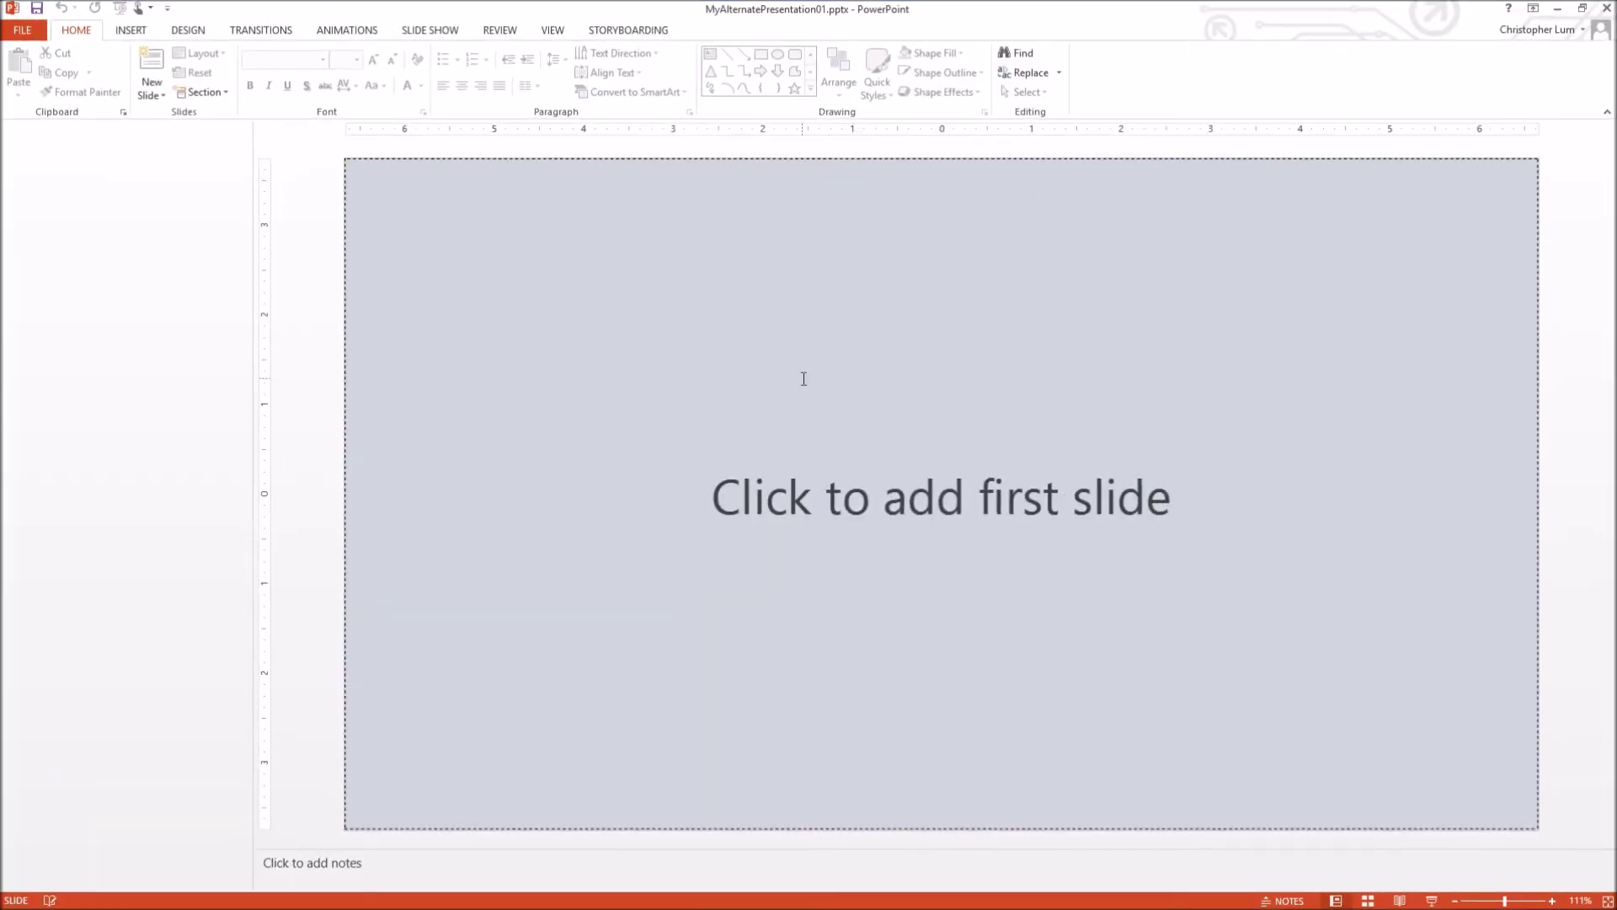
# Step: Add a first slide and remove its title and subtitle placeholders
pyautogui.click(803, 378)
pyautogui.moveTo(437, 224); pyautogui.dragTo(1472, 785)
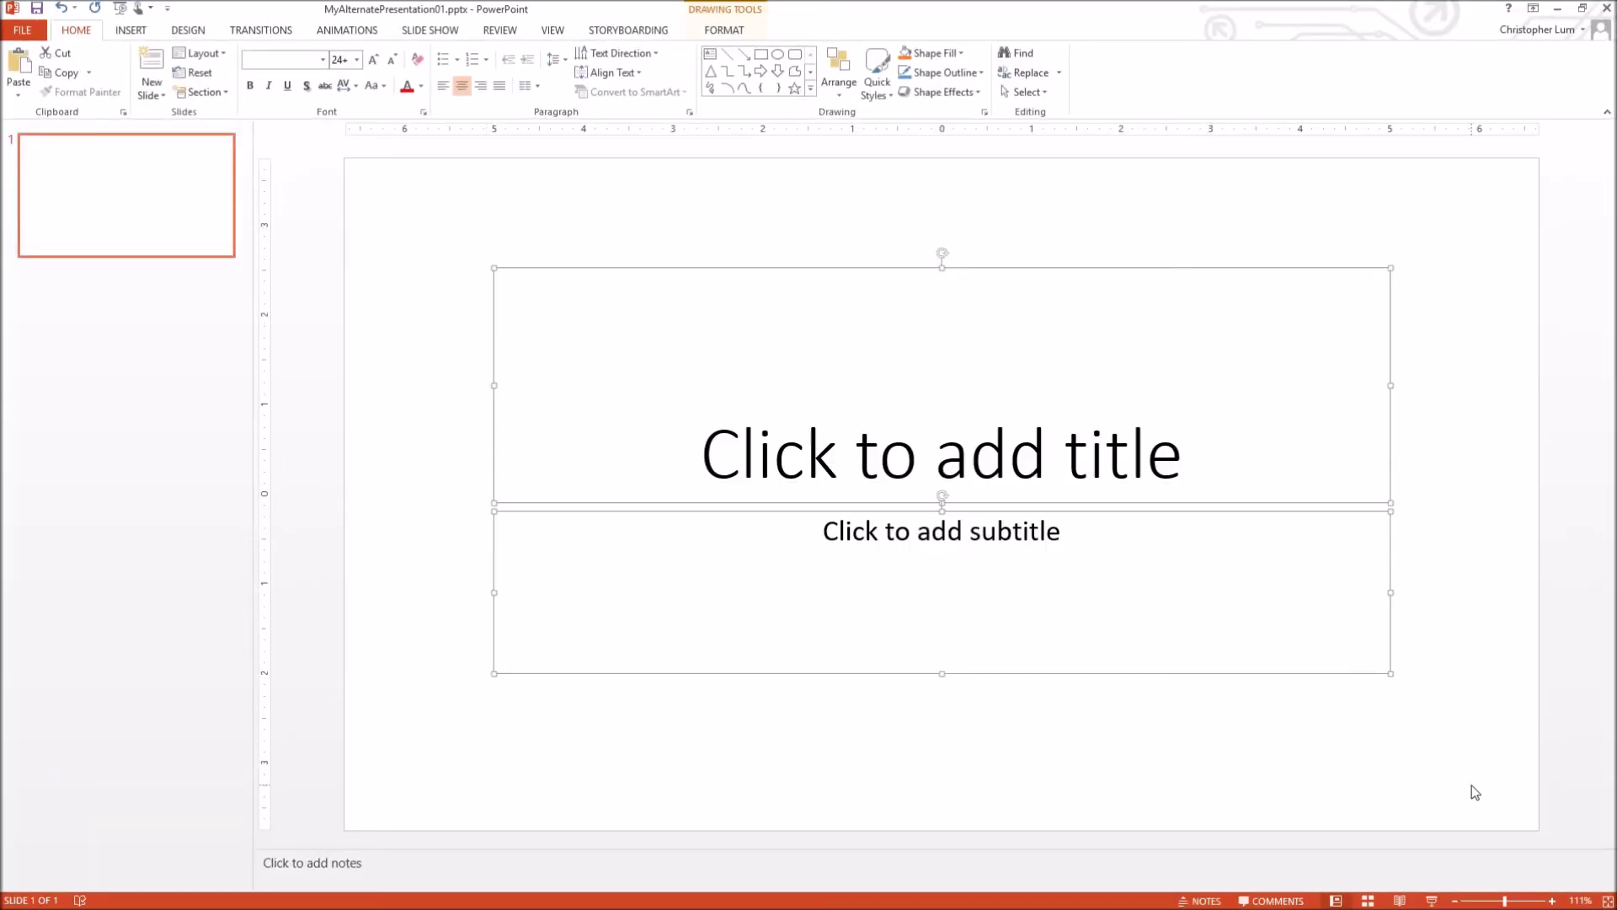
pyautogui.press('Delete')
# Step: Insert HandLaunch.mp4 from this PC as a linked video
pyautogui.click(131, 29)
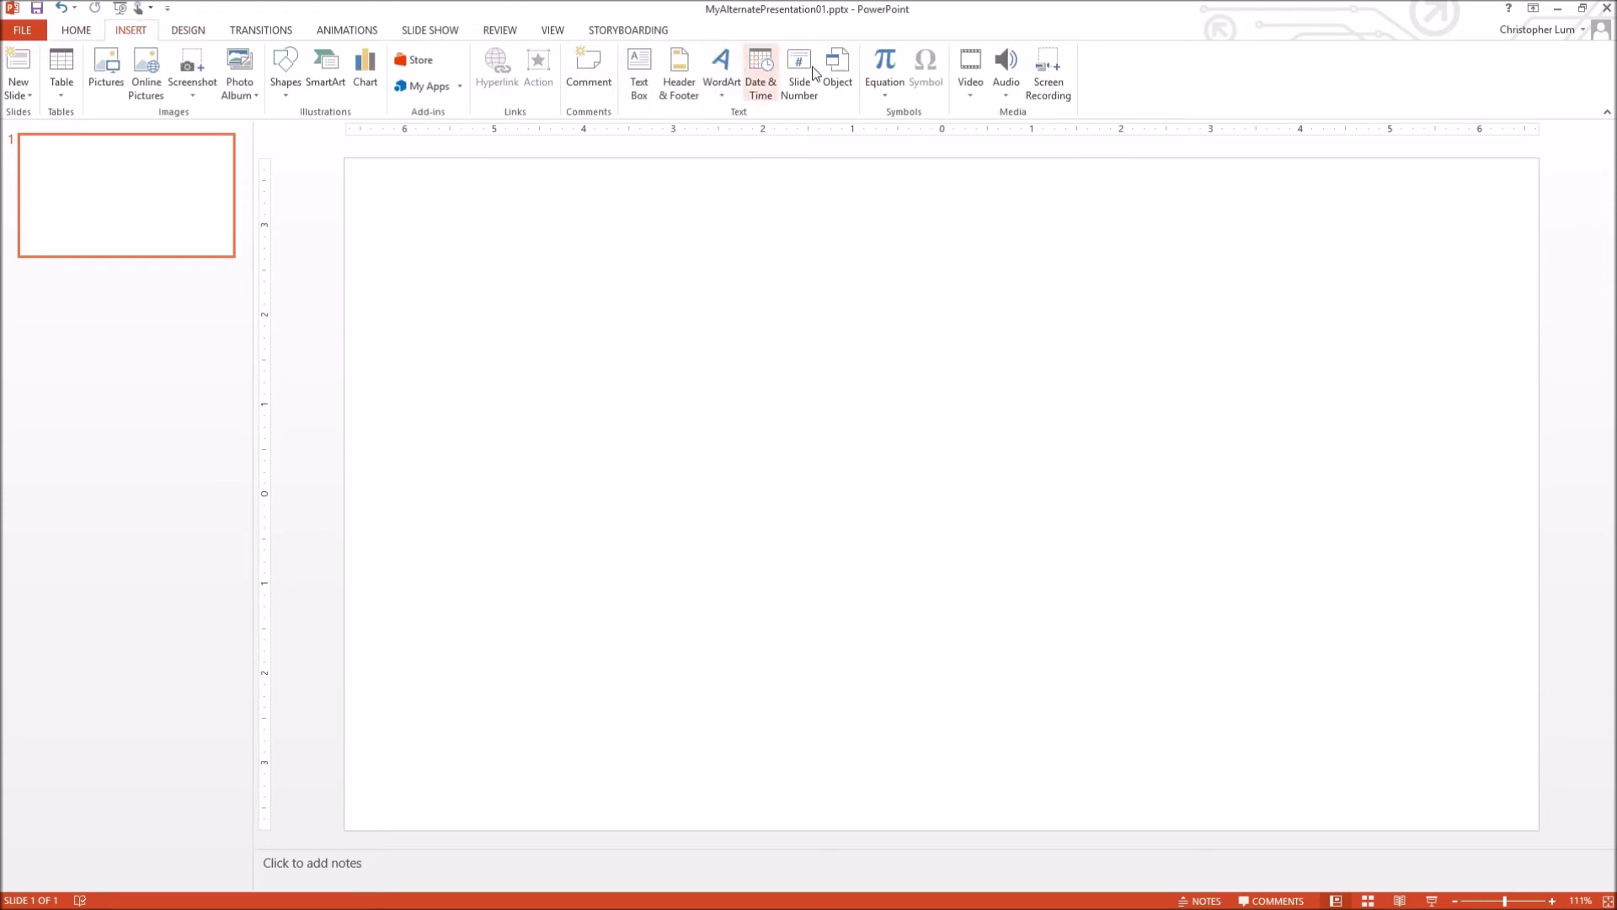
pyautogui.click(970, 84)
pyautogui.click(988, 133)
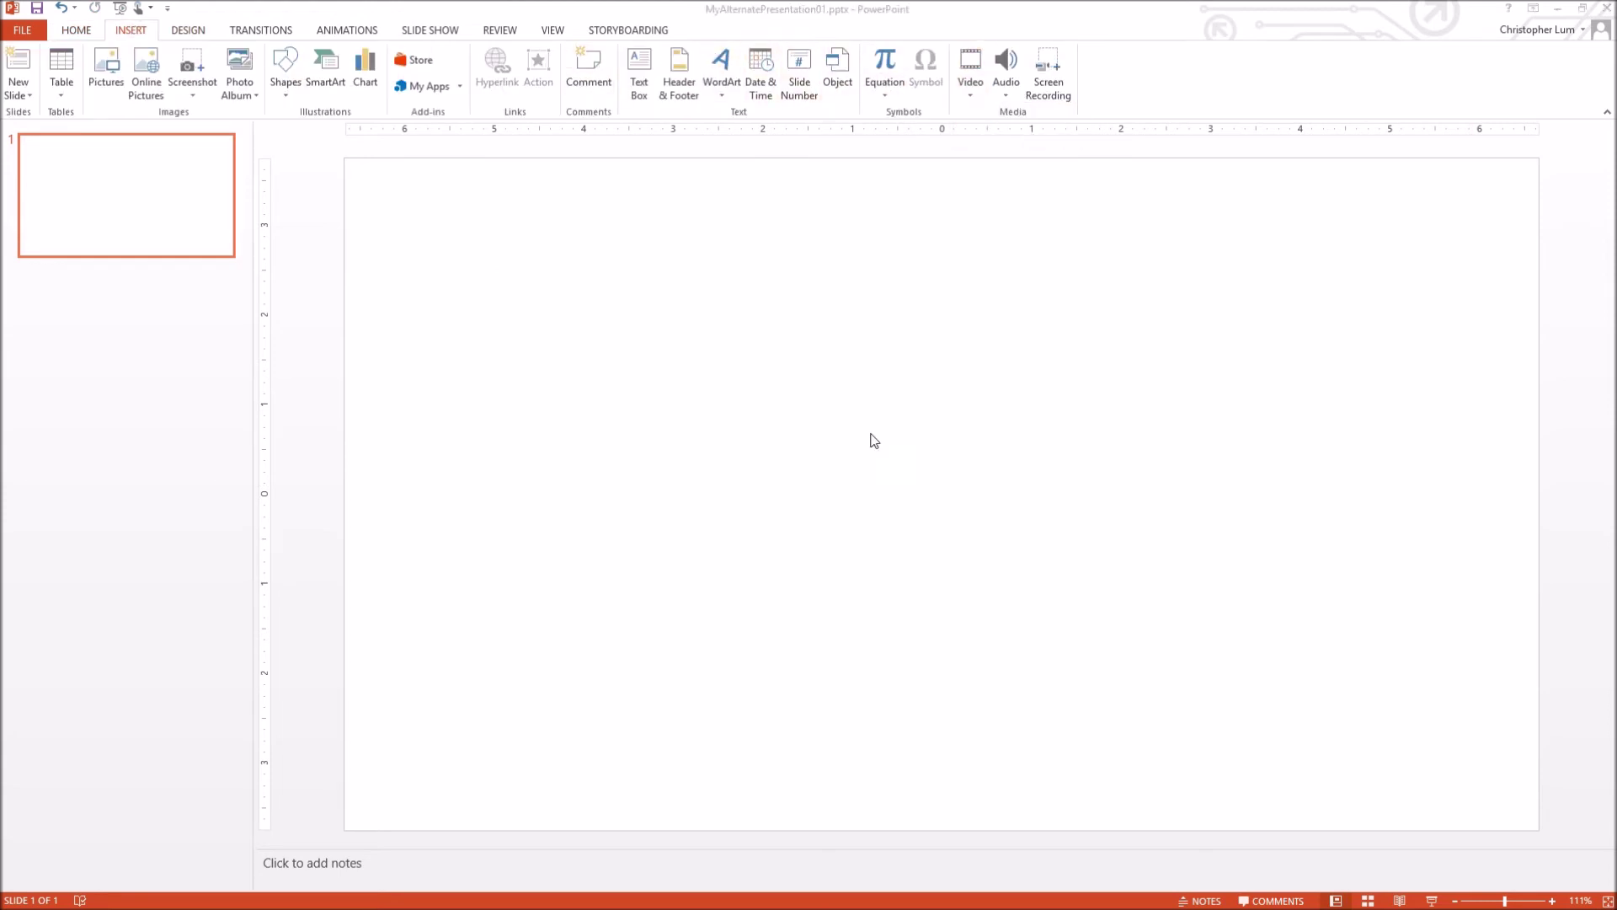
pyautogui.click(610, 402)
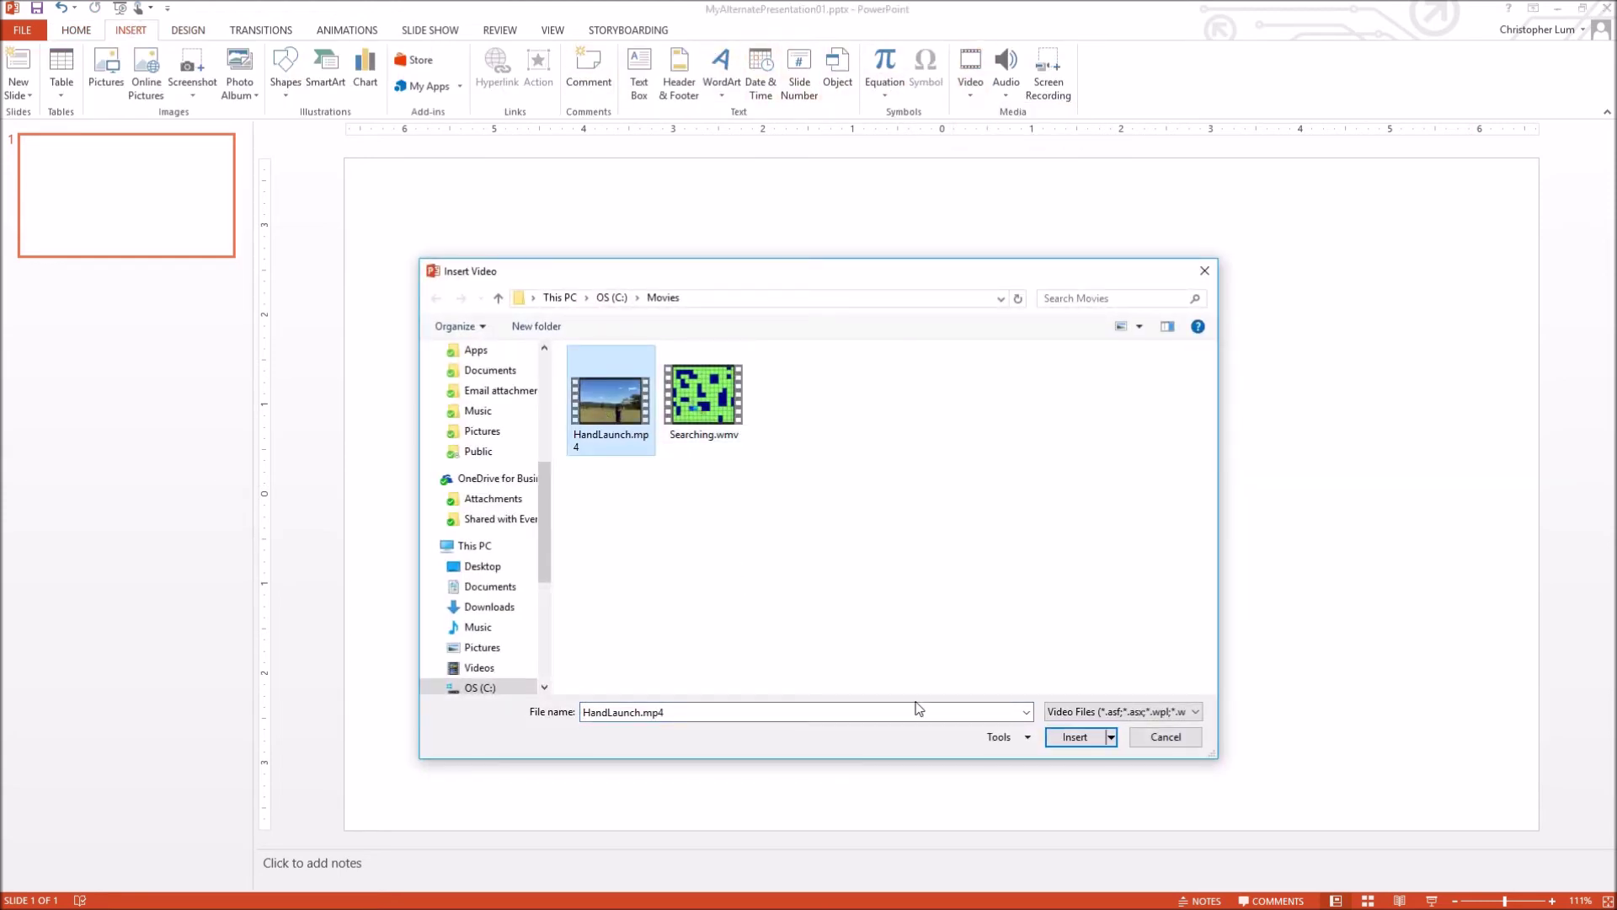
pyautogui.click(1112, 738)
pyautogui.click(1102, 779)
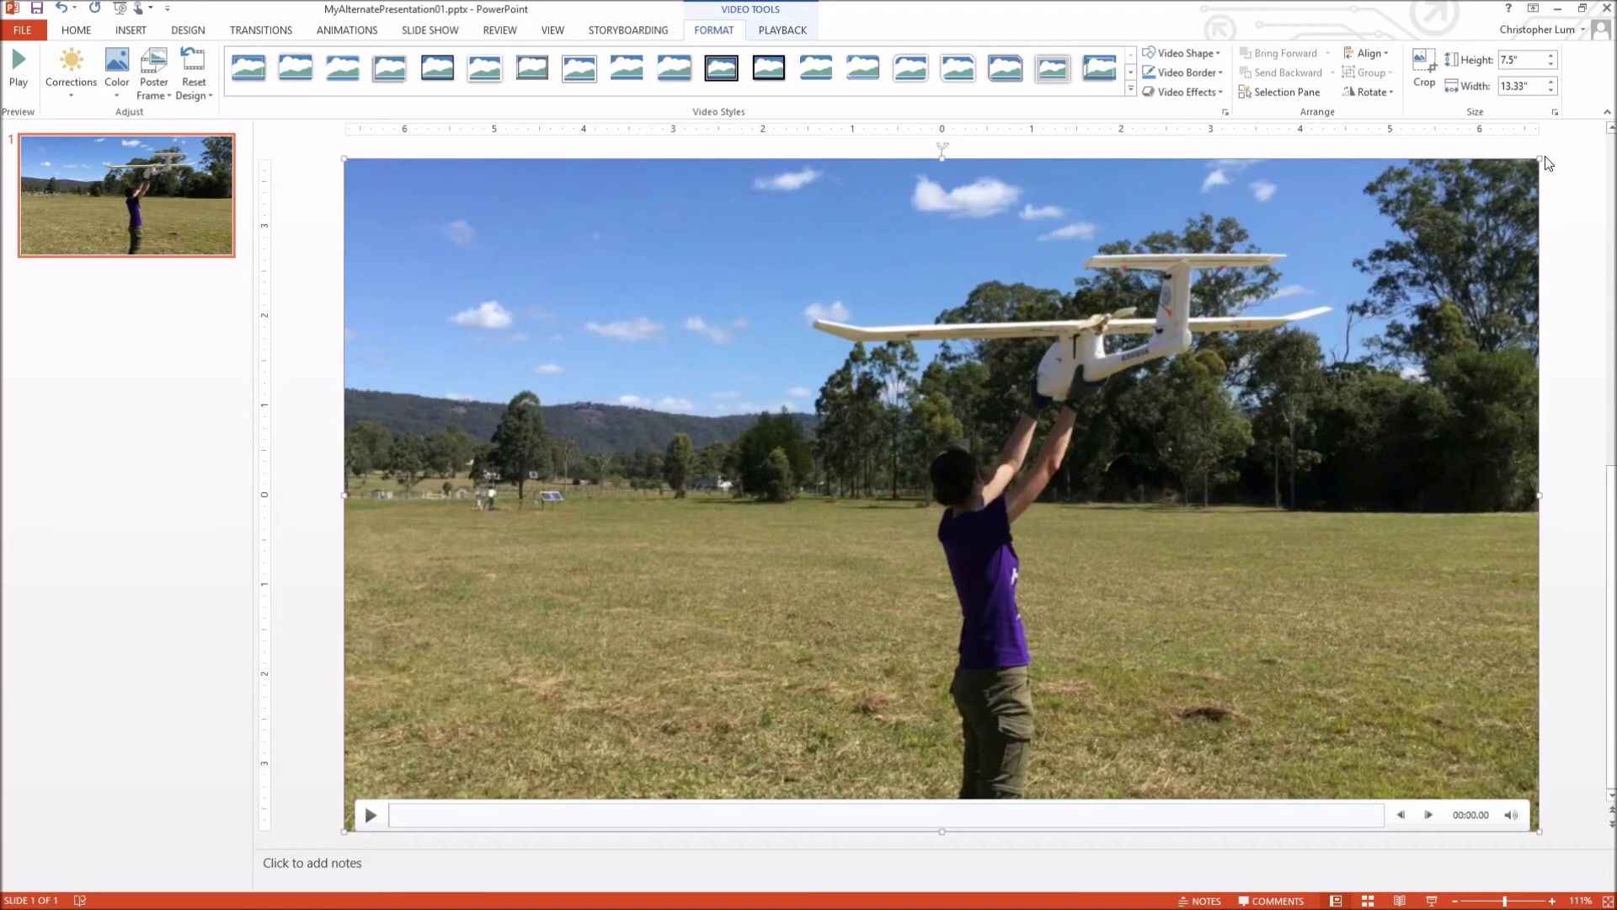
# Step: Shrink the HandLaunch video to about 3.21 inches tall and move it up on the slide's left
pyautogui.moveTo(1540, 159); pyautogui.dragTo(873, 592)
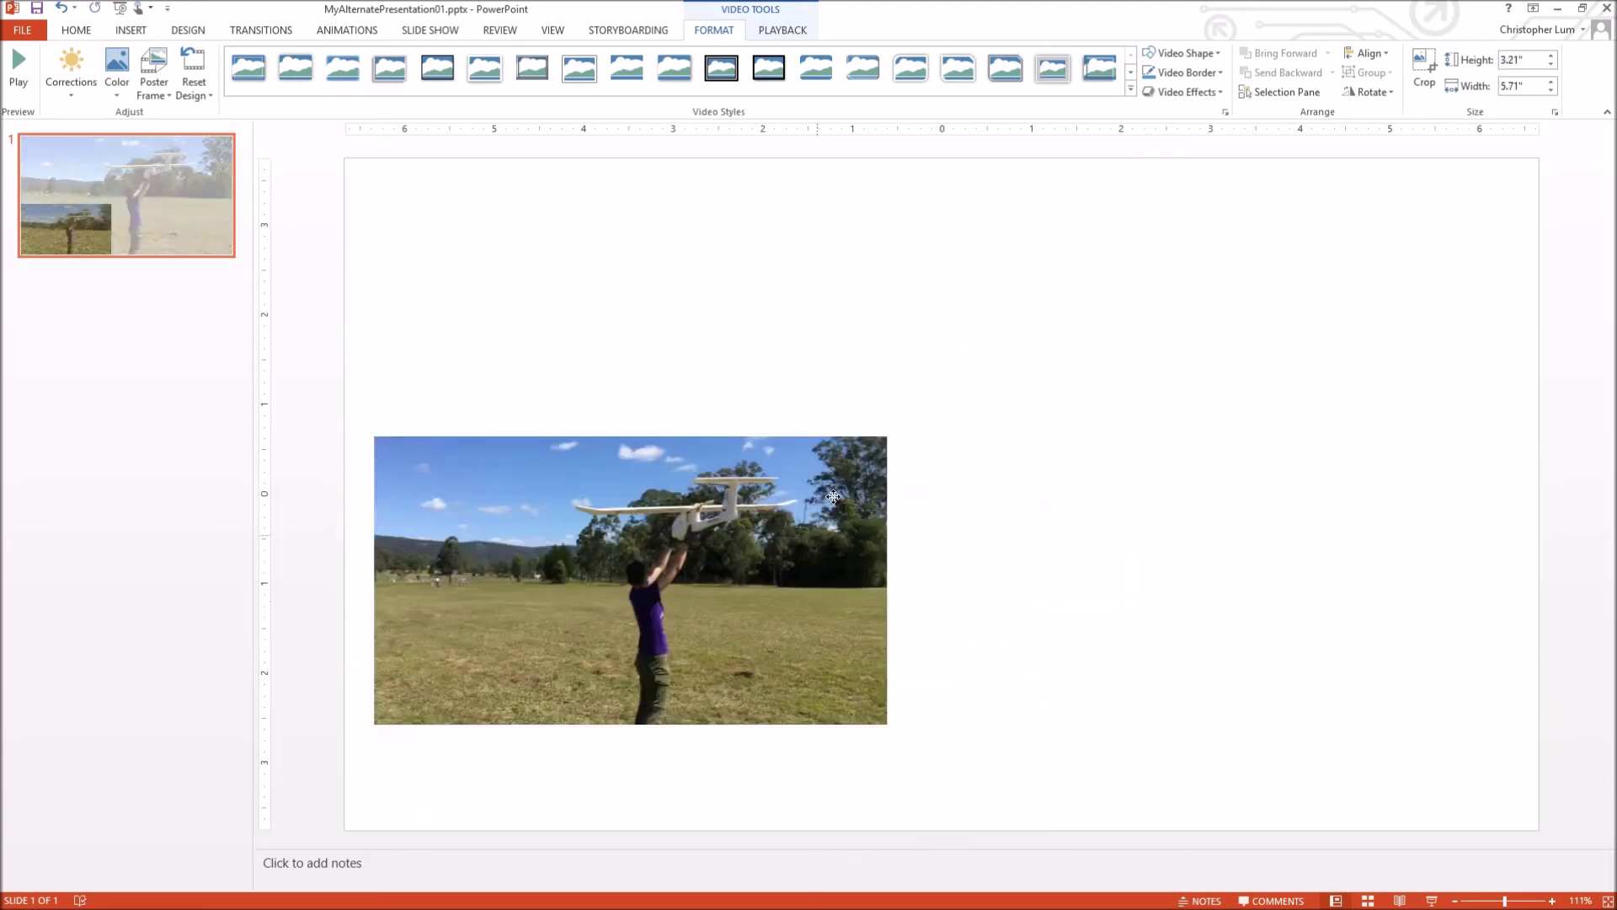
pyautogui.moveTo(833, 497); pyautogui.dragTo(833, 405)
pyautogui.click(1095, 399)
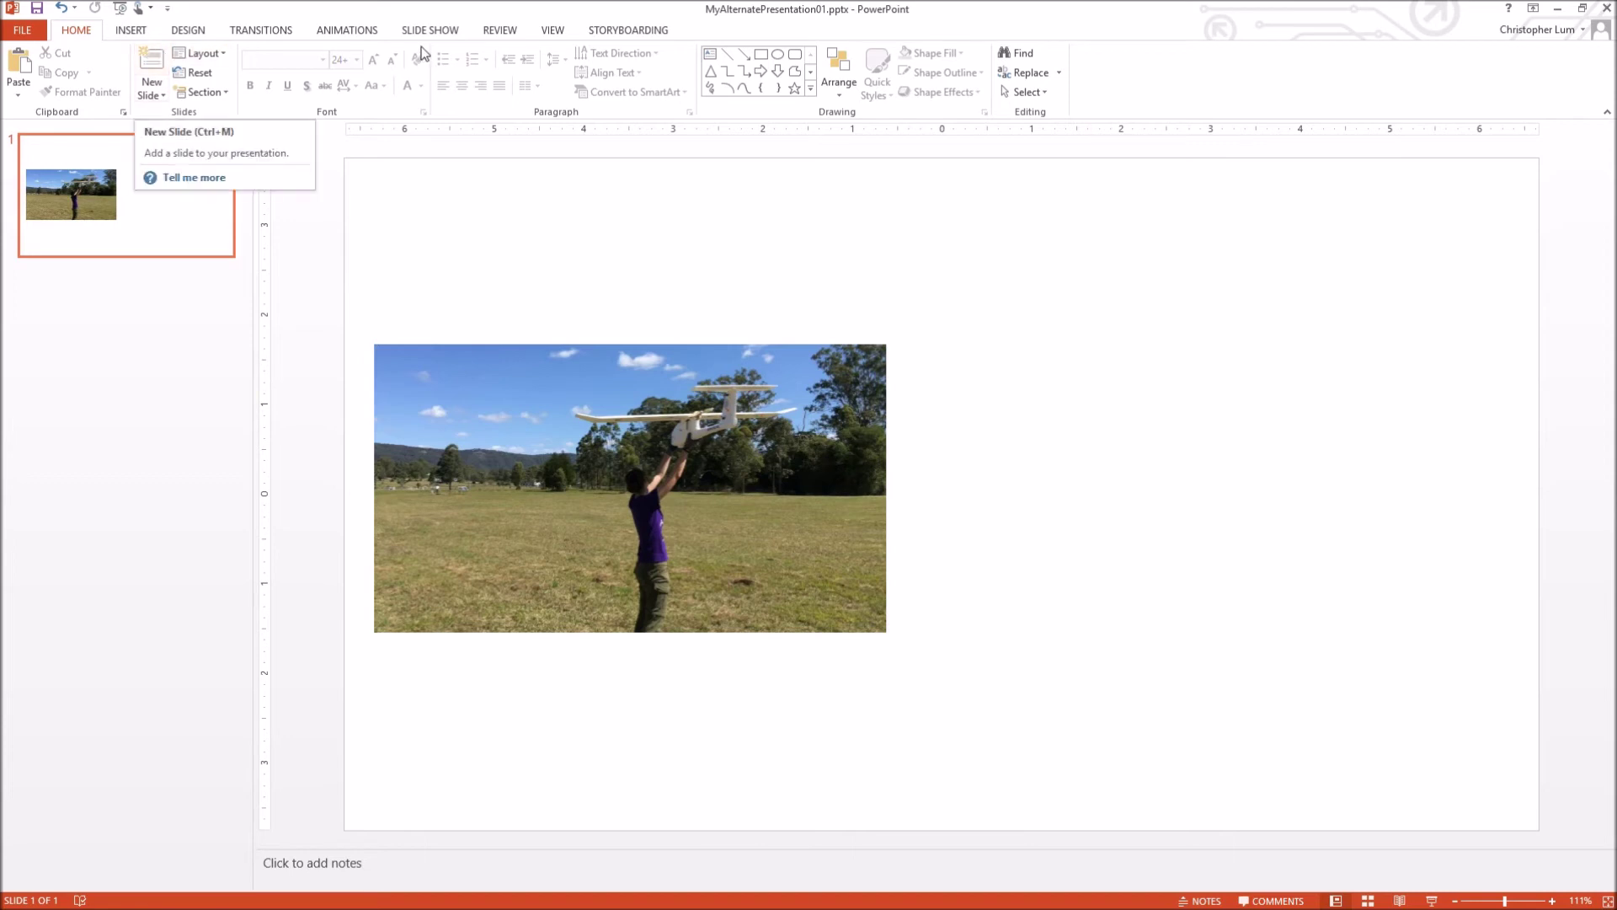
pyautogui.click(130, 30)
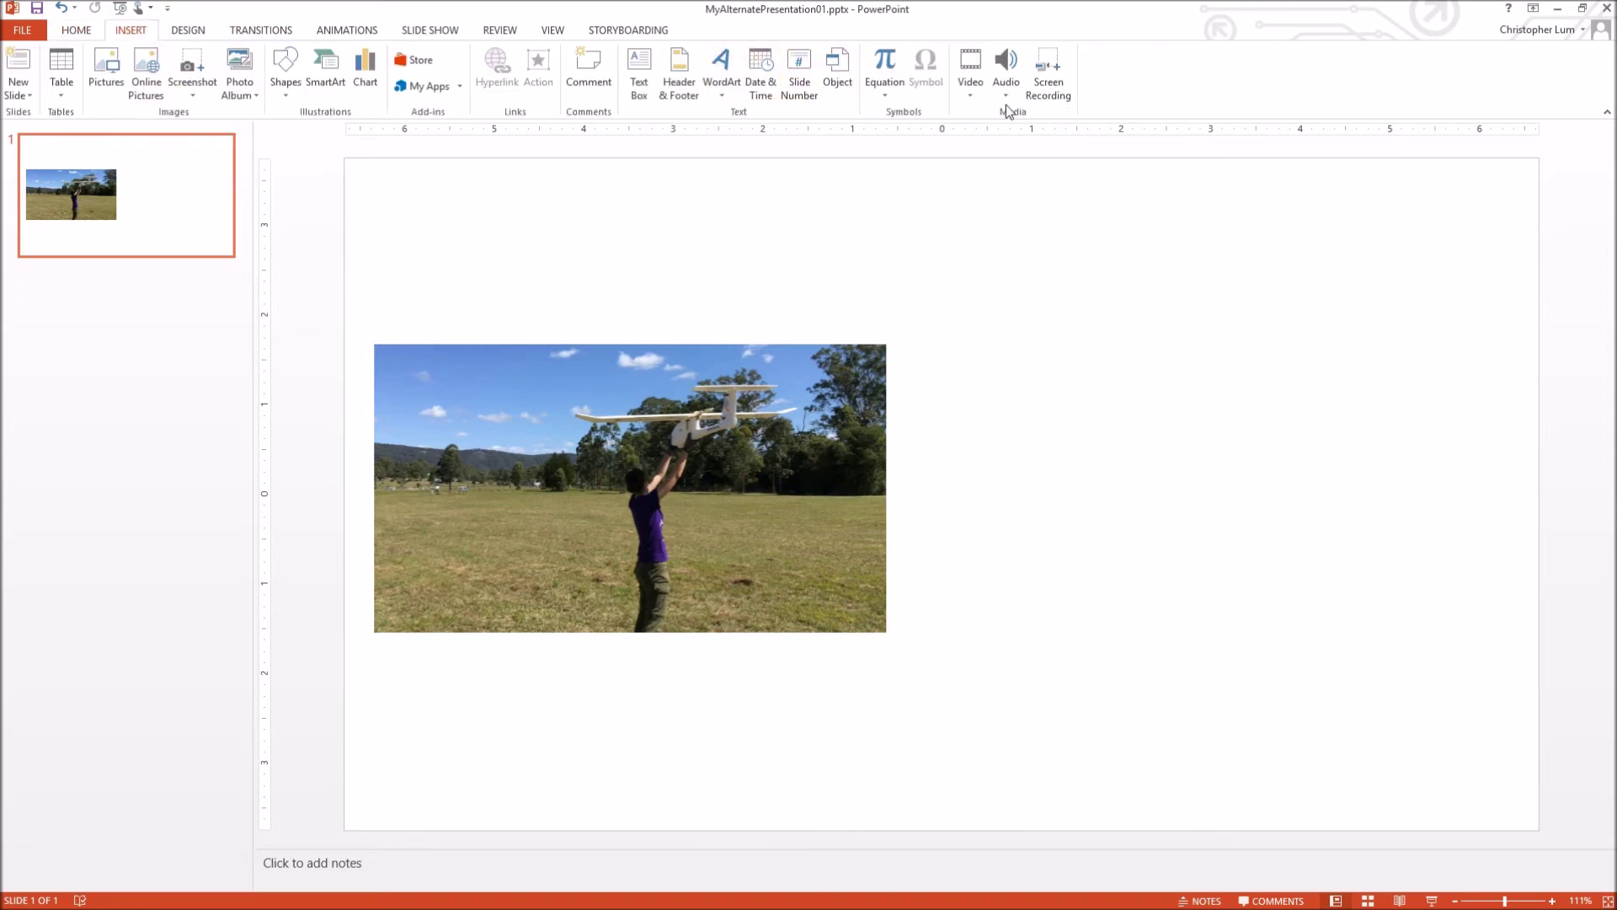
# Step: Insert Searching.wmv from this PC as a second linked video
pyautogui.click(977, 91)
pyautogui.click(1012, 140)
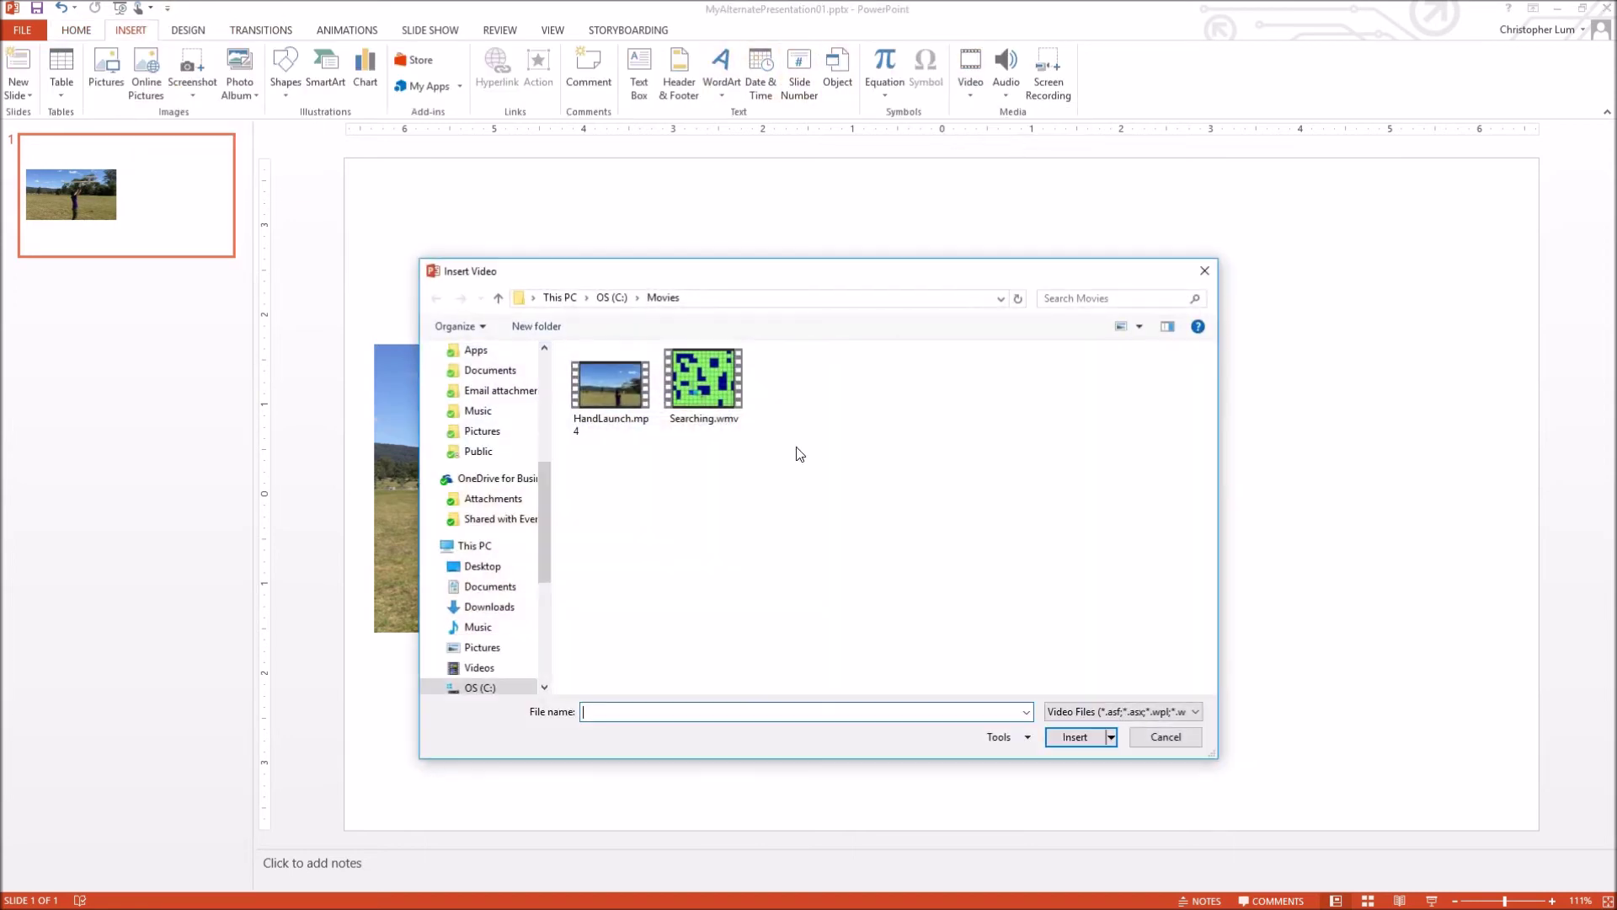
pyautogui.click(704, 384)
pyautogui.click(1111, 738)
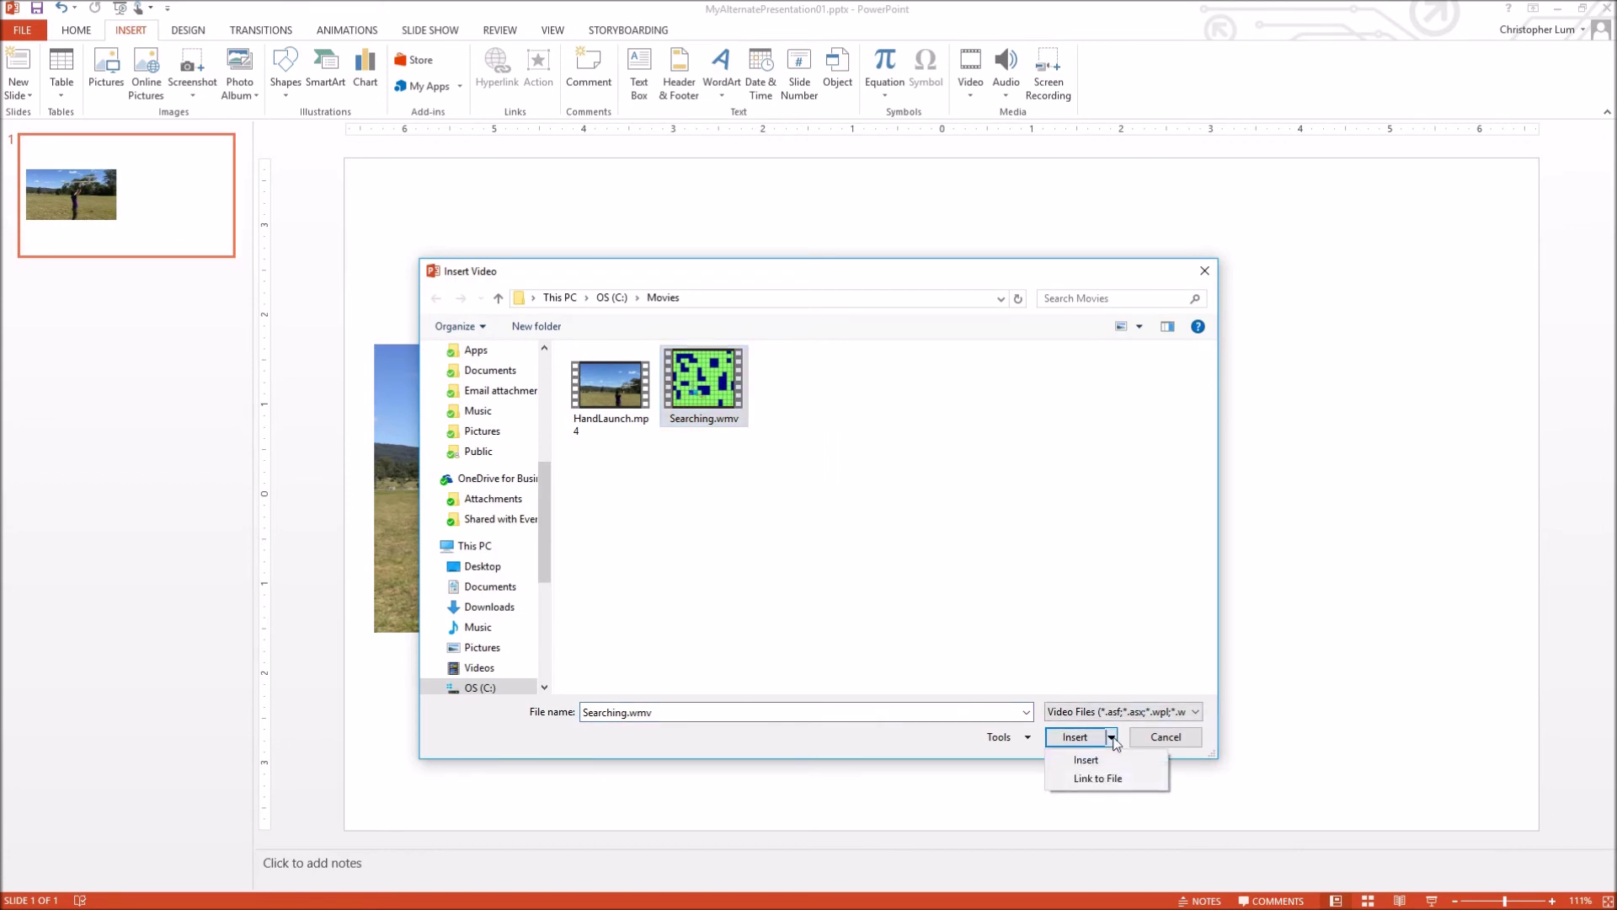
pyautogui.click(1117, 781)
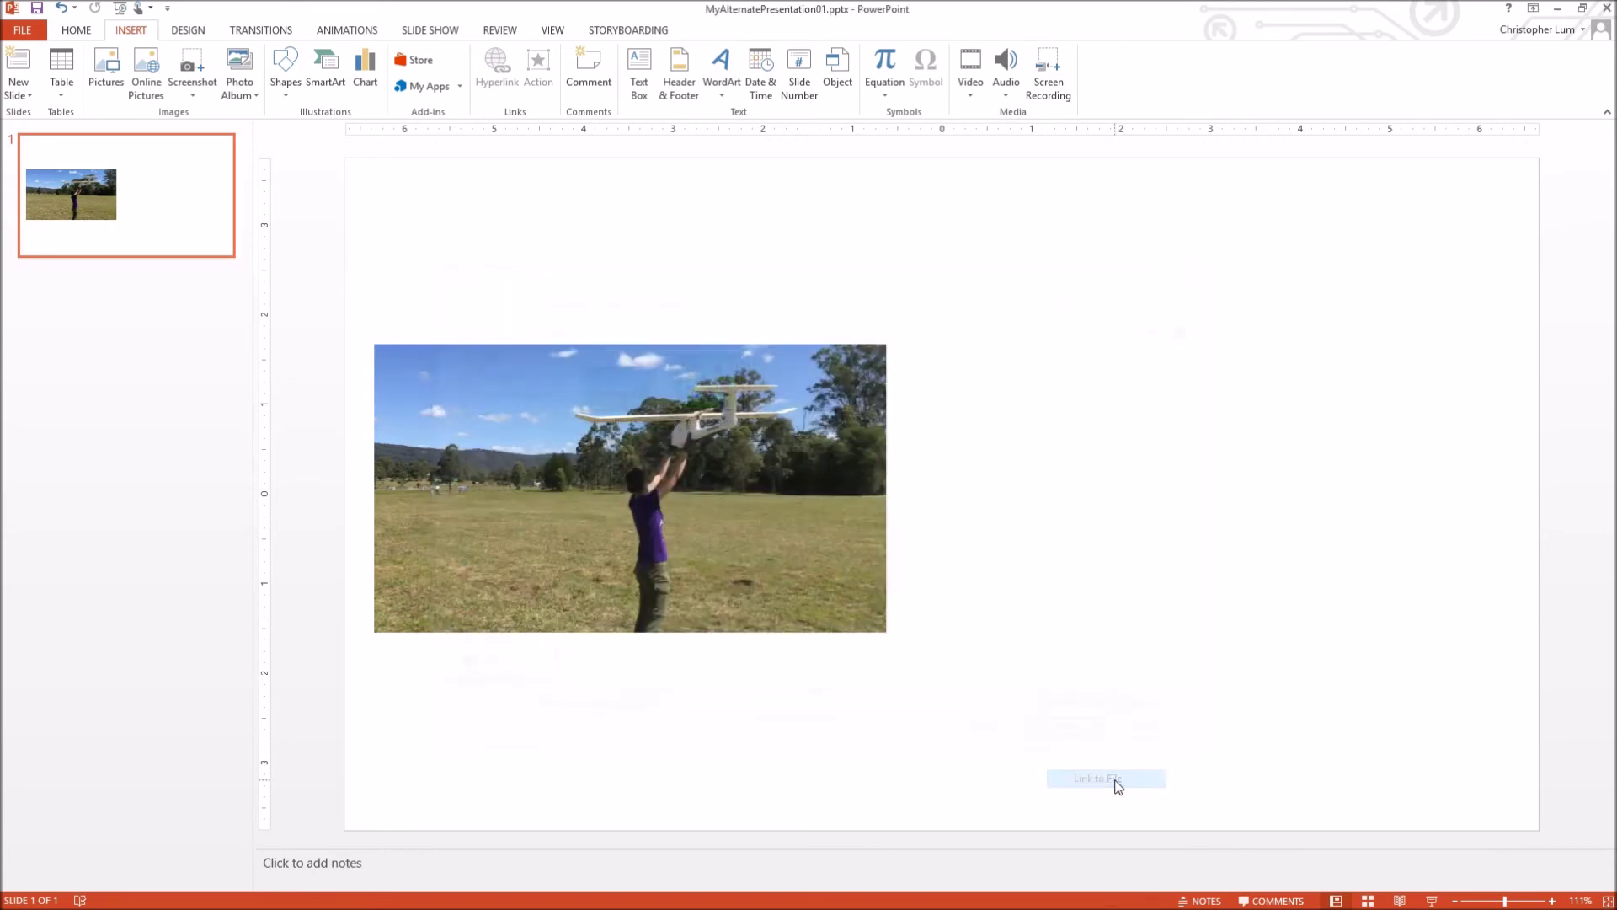
# Step: Place the maze video on the slide's right half, then return to the presentation folder
pyautogui.moveTo(930, 447); pyautogui.dragTo(1202, 440)
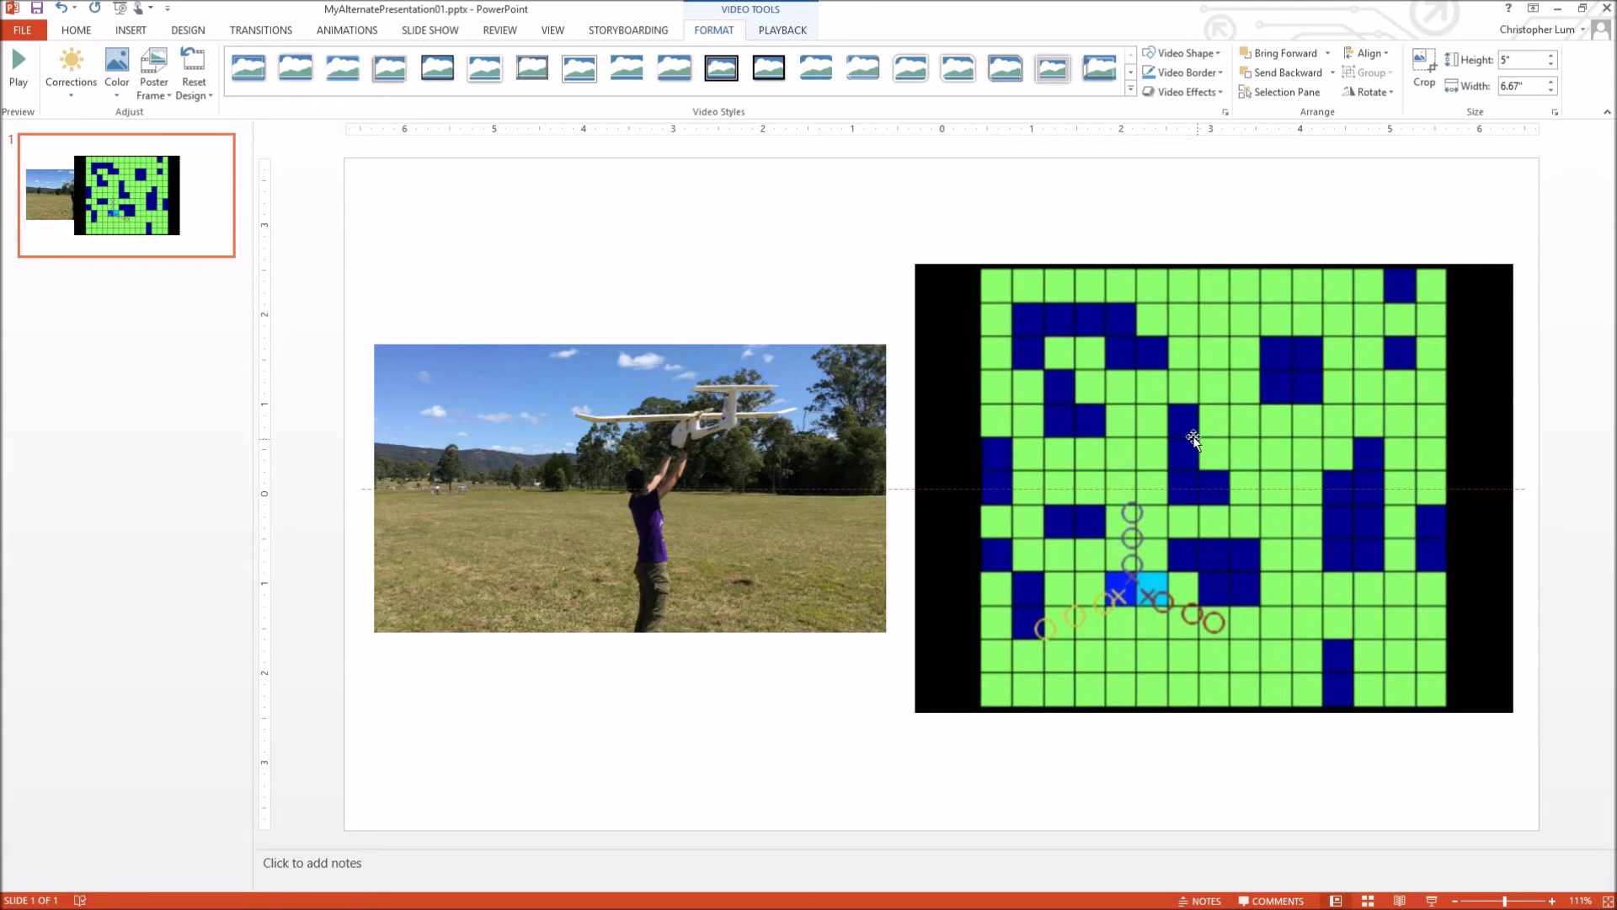
pyautogui.click(699, 247)
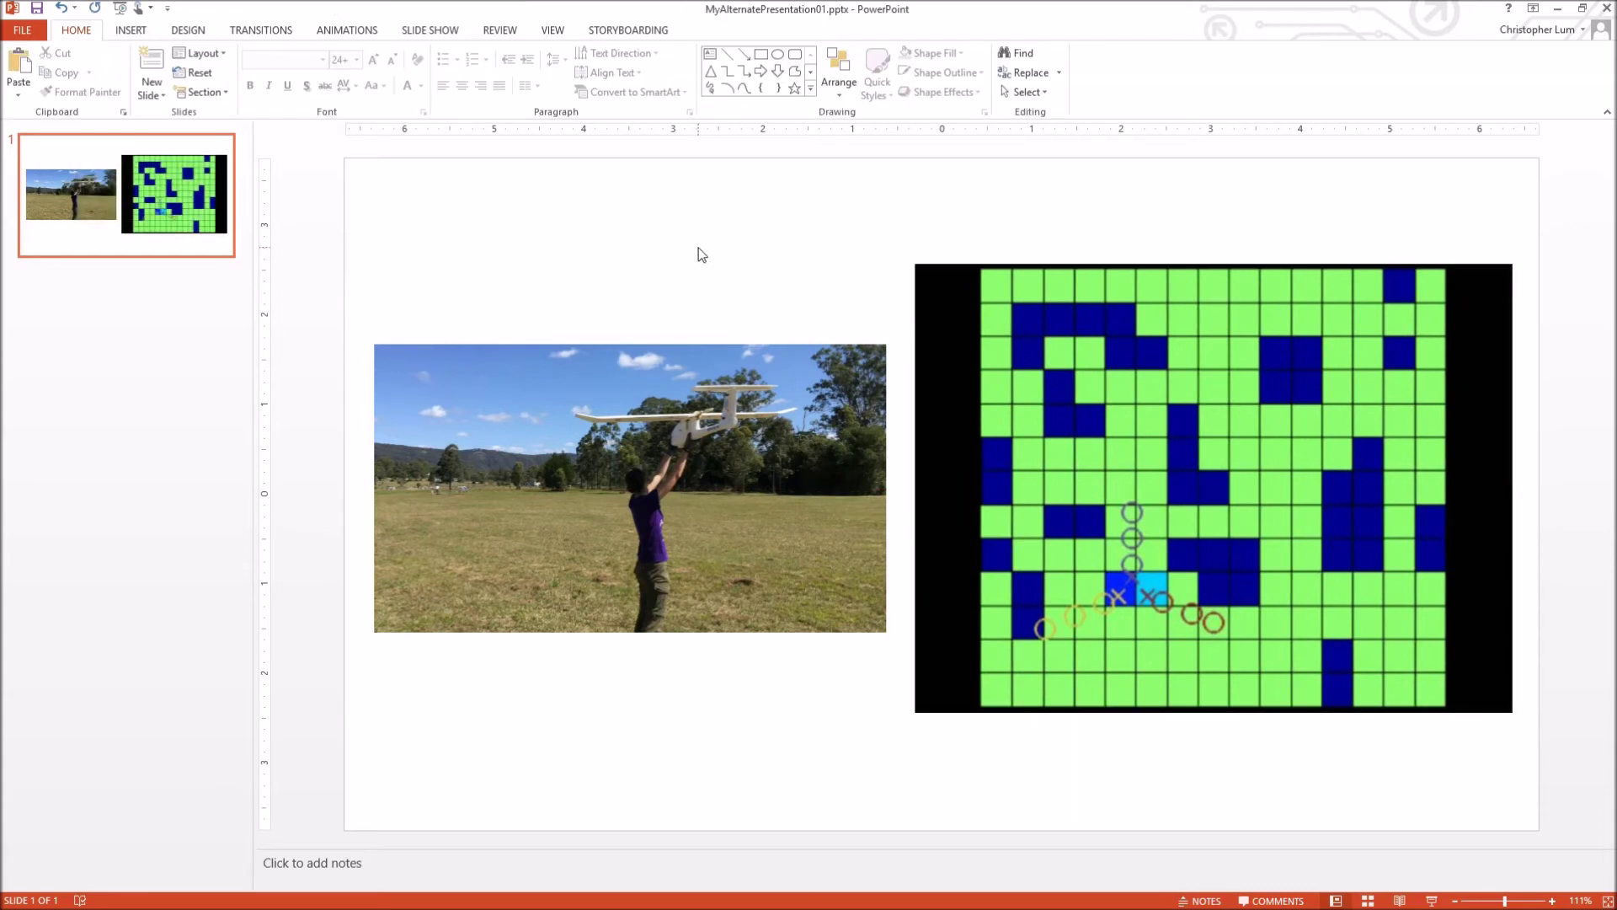
pyautogui.click(419, 32)
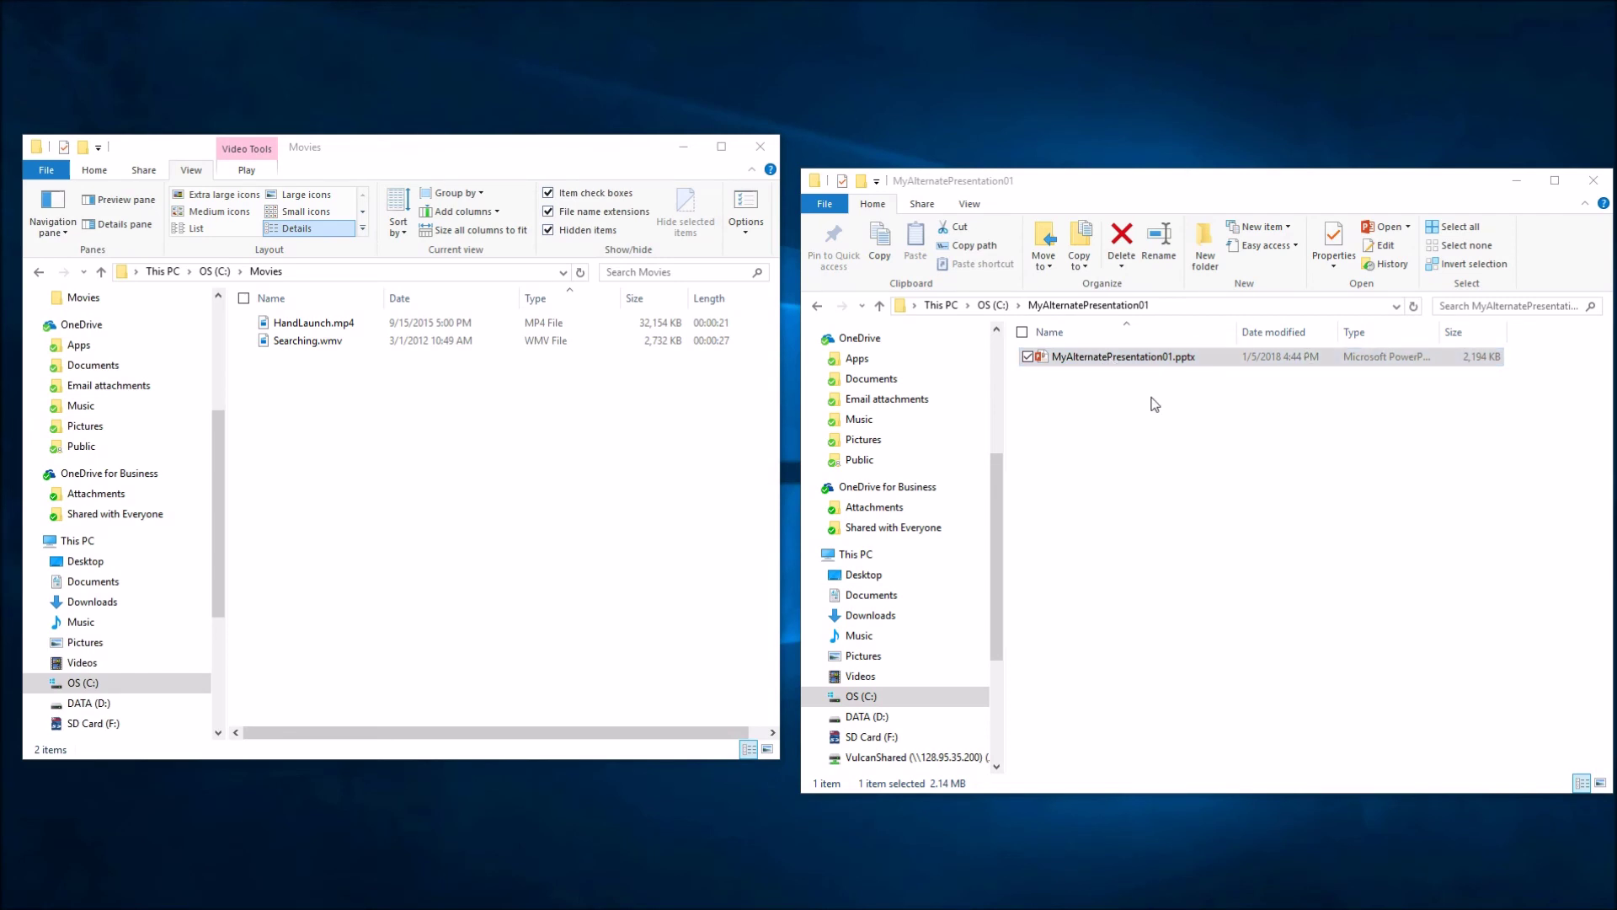
pyautogui.click(1144, 362)
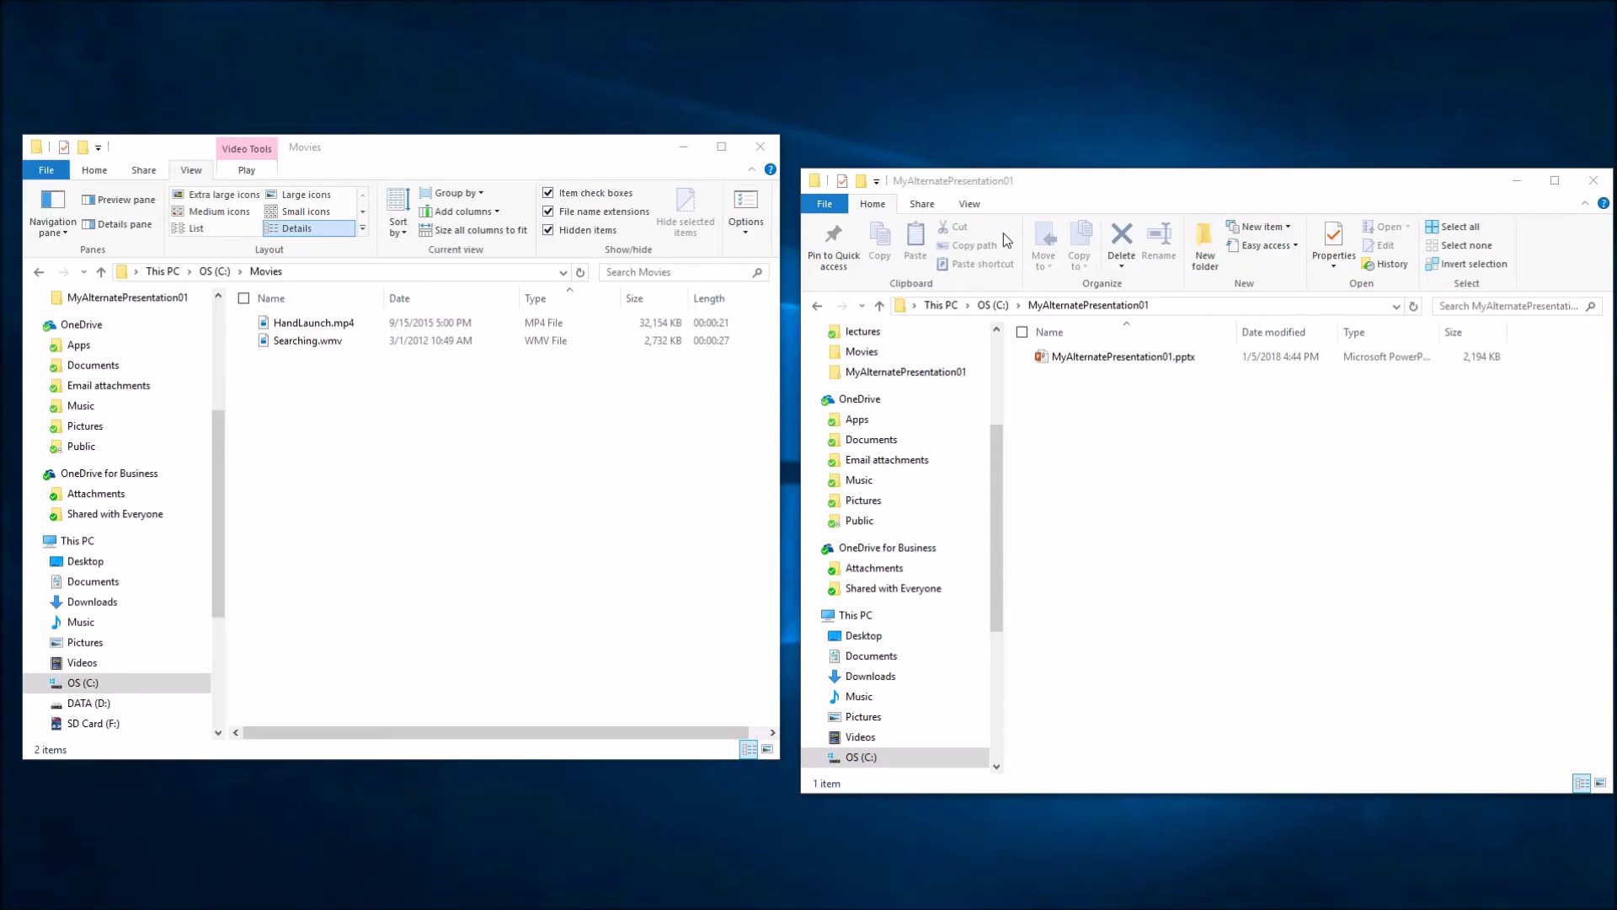
pyautogui.click(1086, 361)
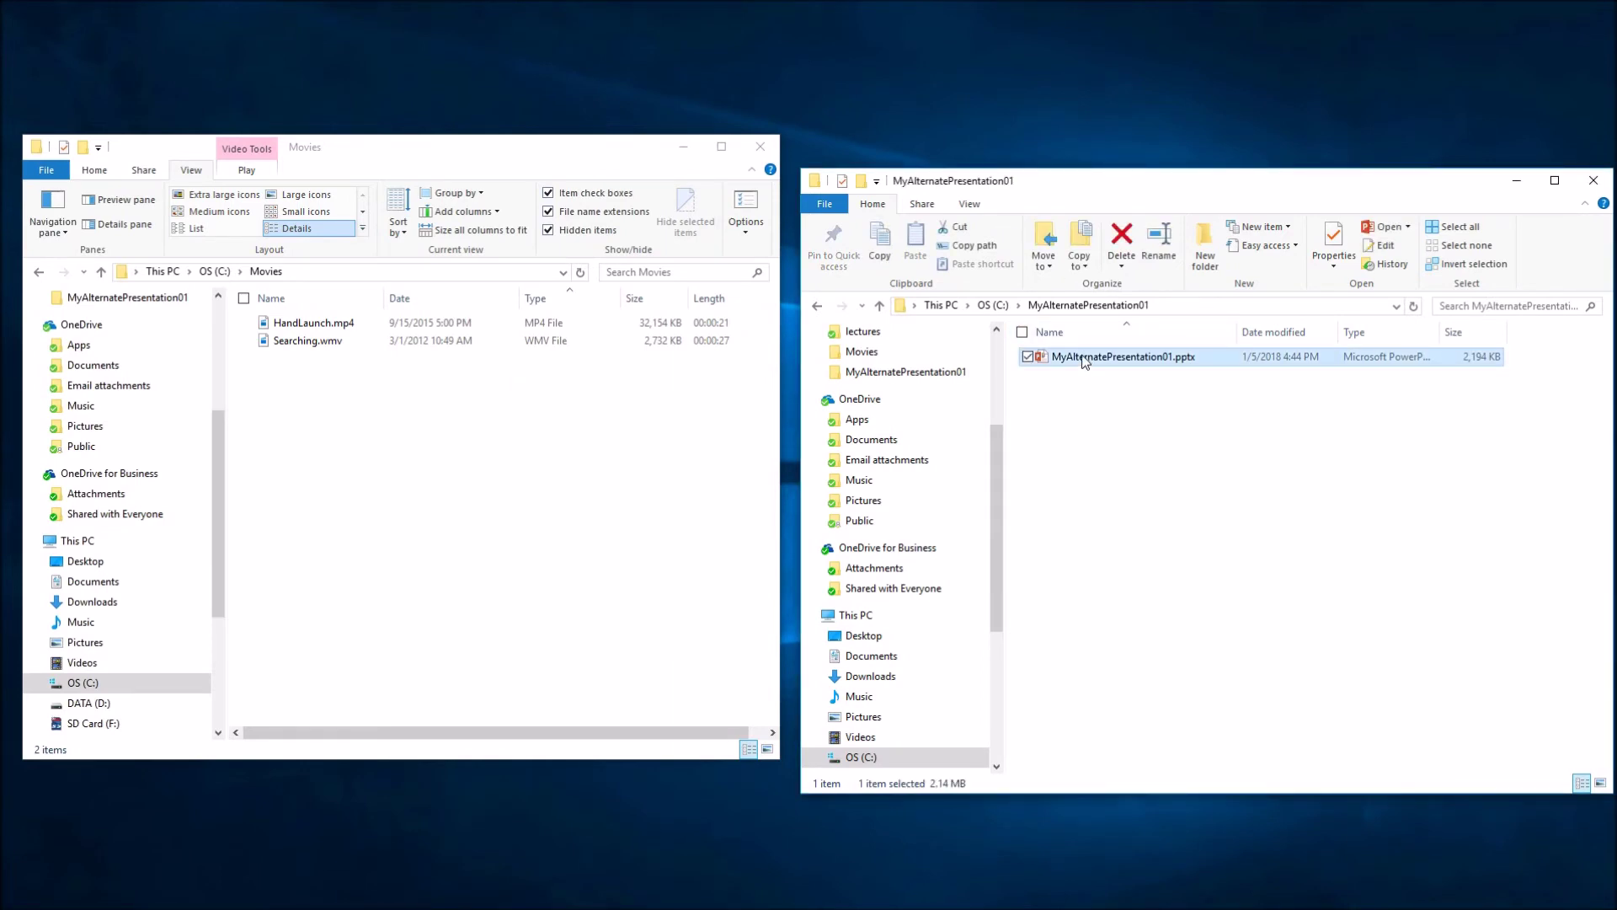
# Step: Reopen MyAlternatePresentation01.pptx and start Package Presentation for CD from the Export options
pyautogui.doubleClick(1085, 361)
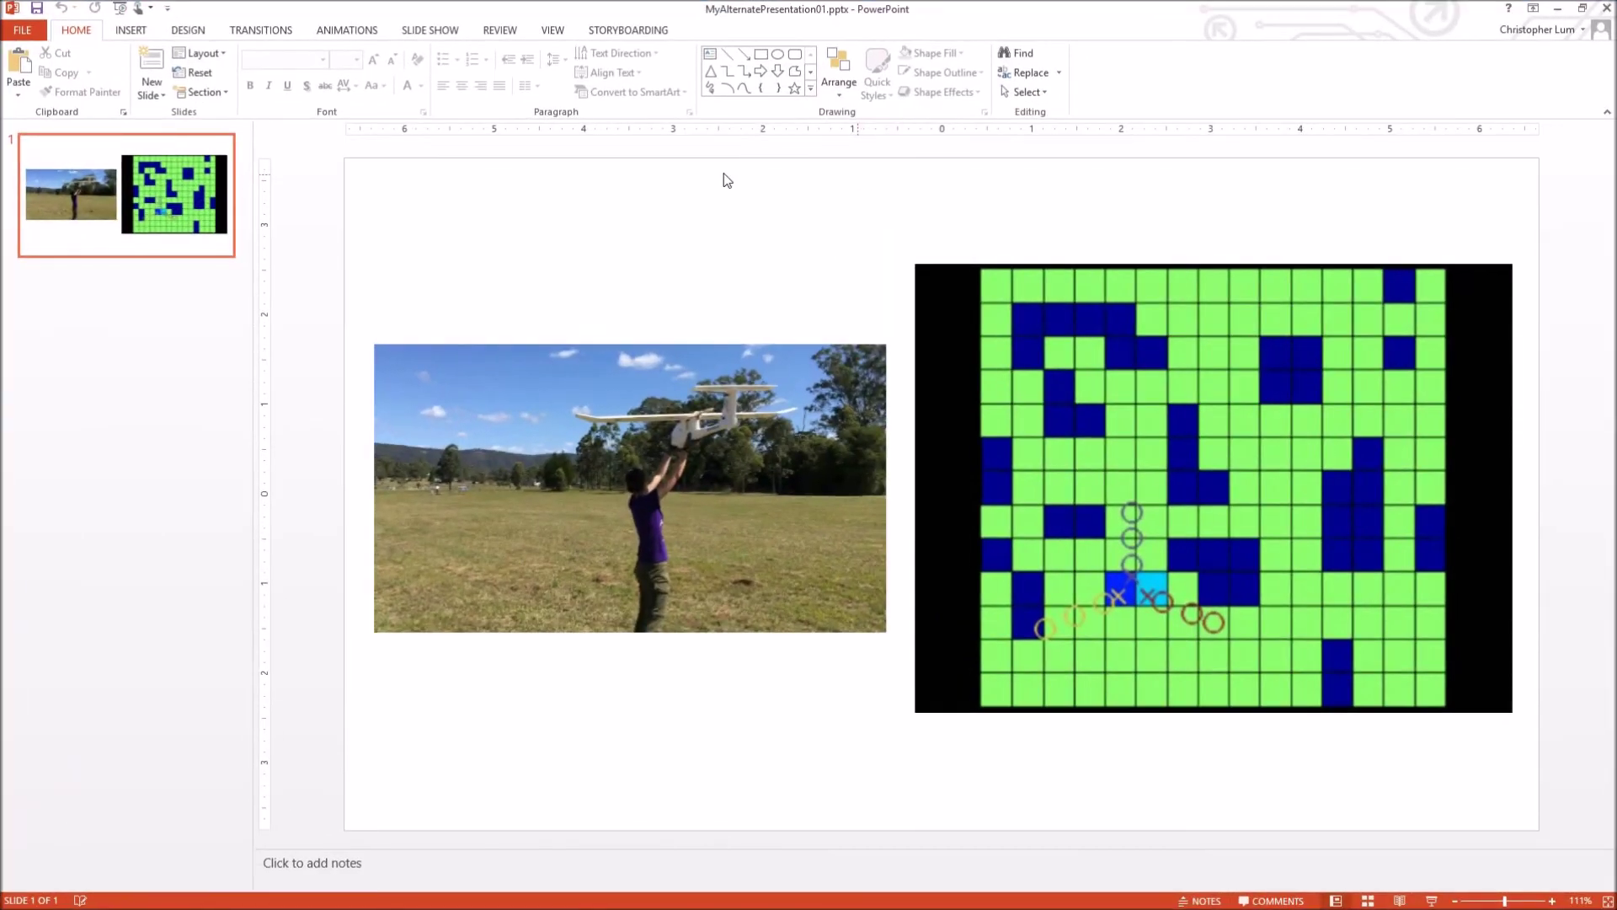
pyautogui.click(23, 33)
pyautogui.click(43, 297)
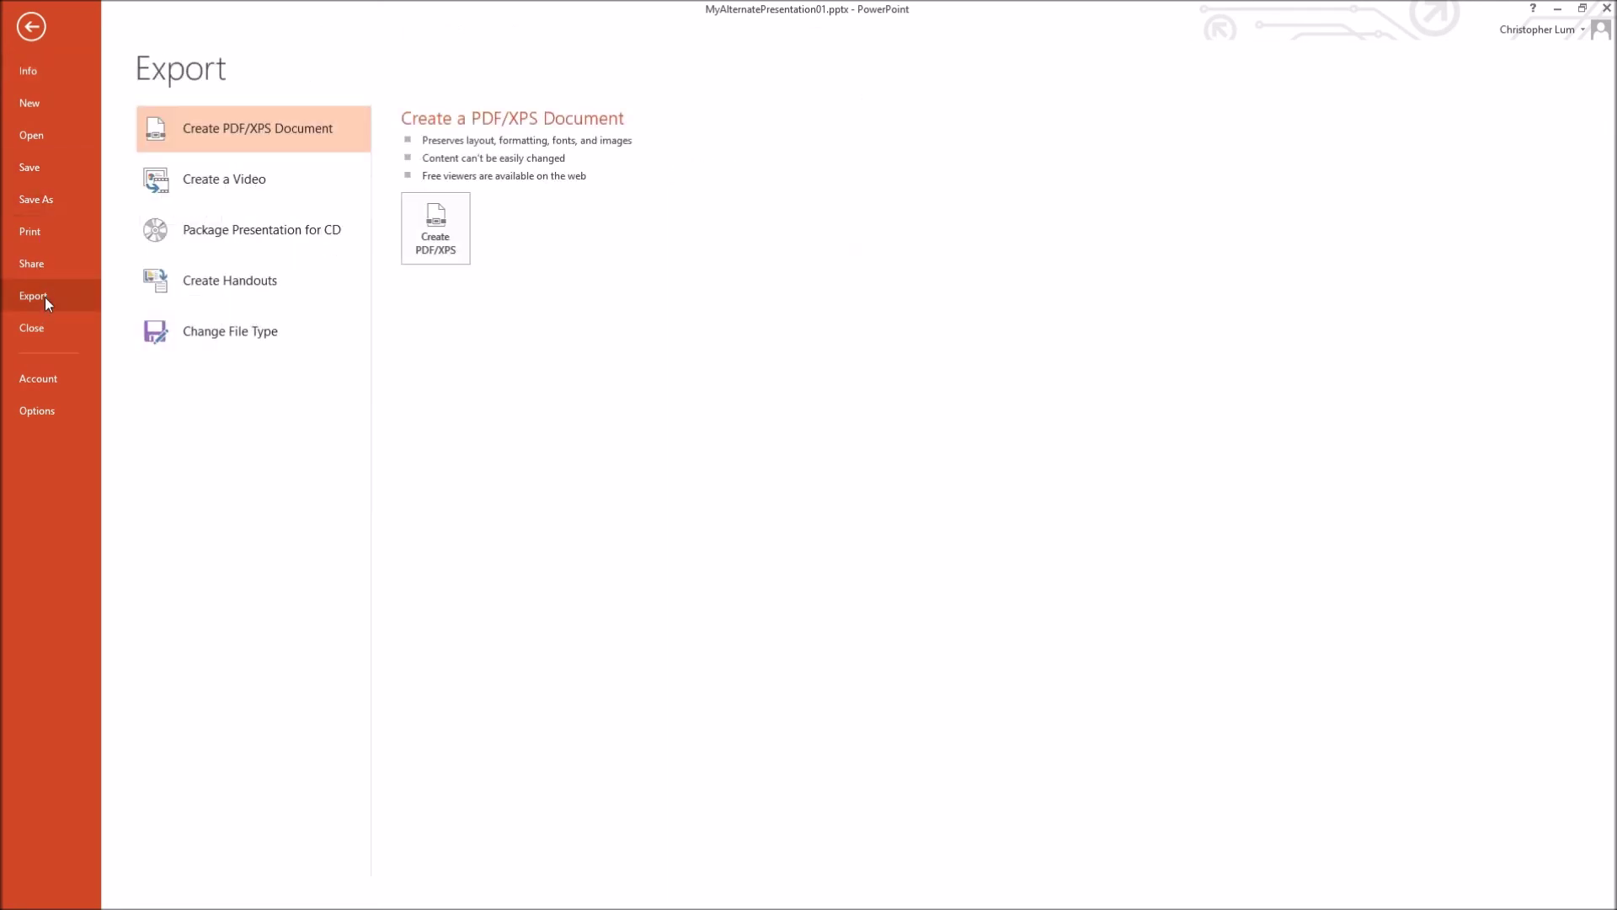
pyautogui.click(199, 241)
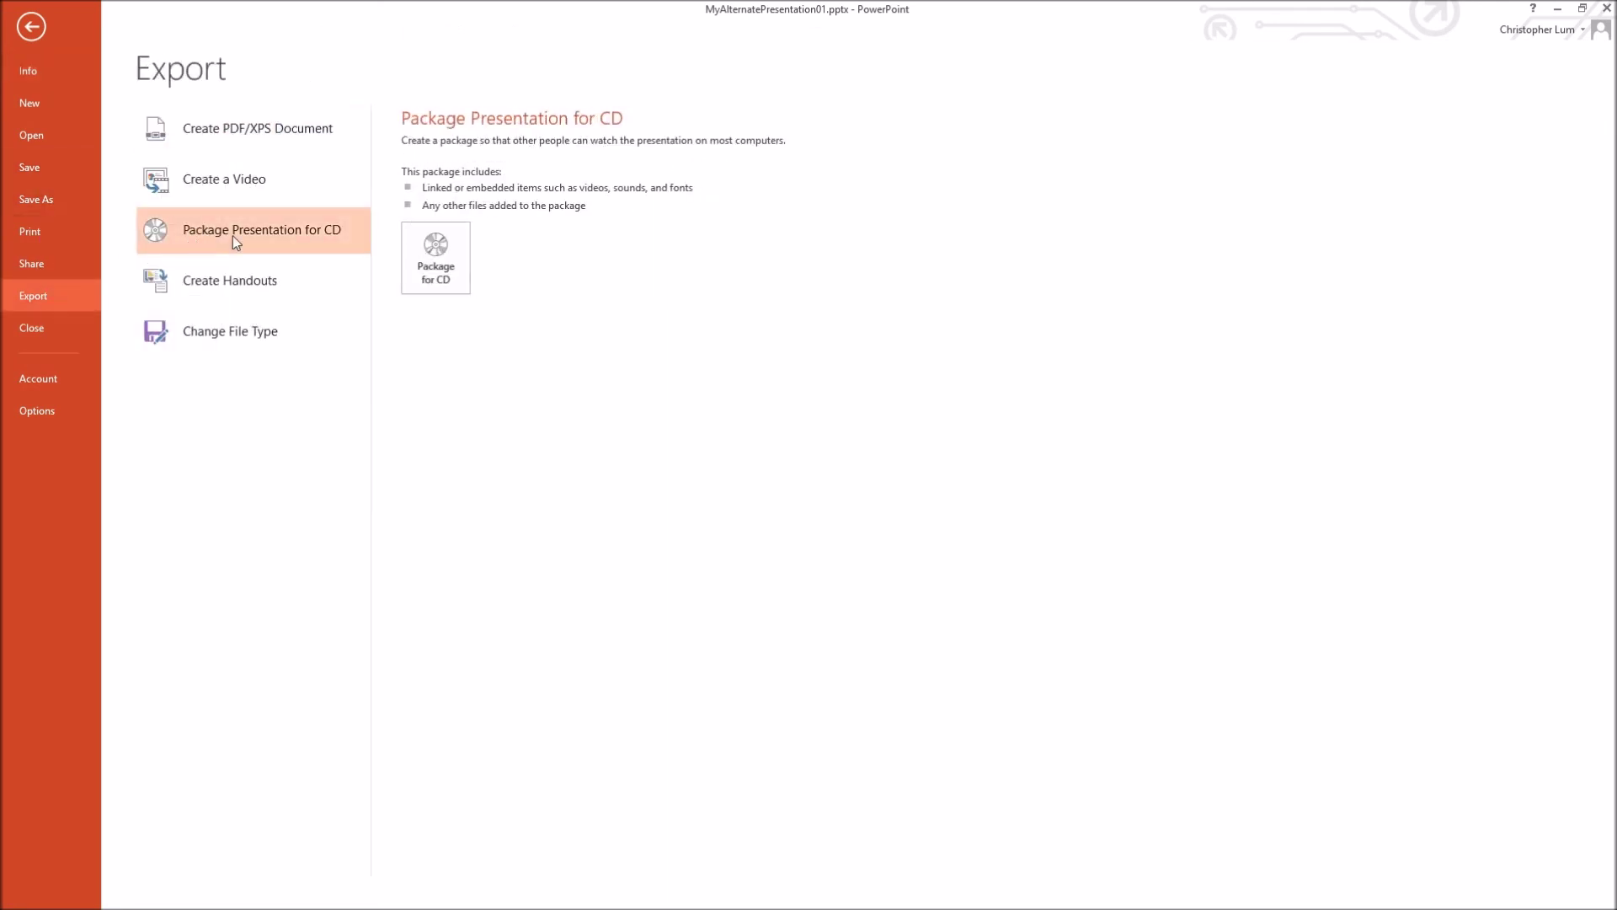
pyautogui.click(448, 265)
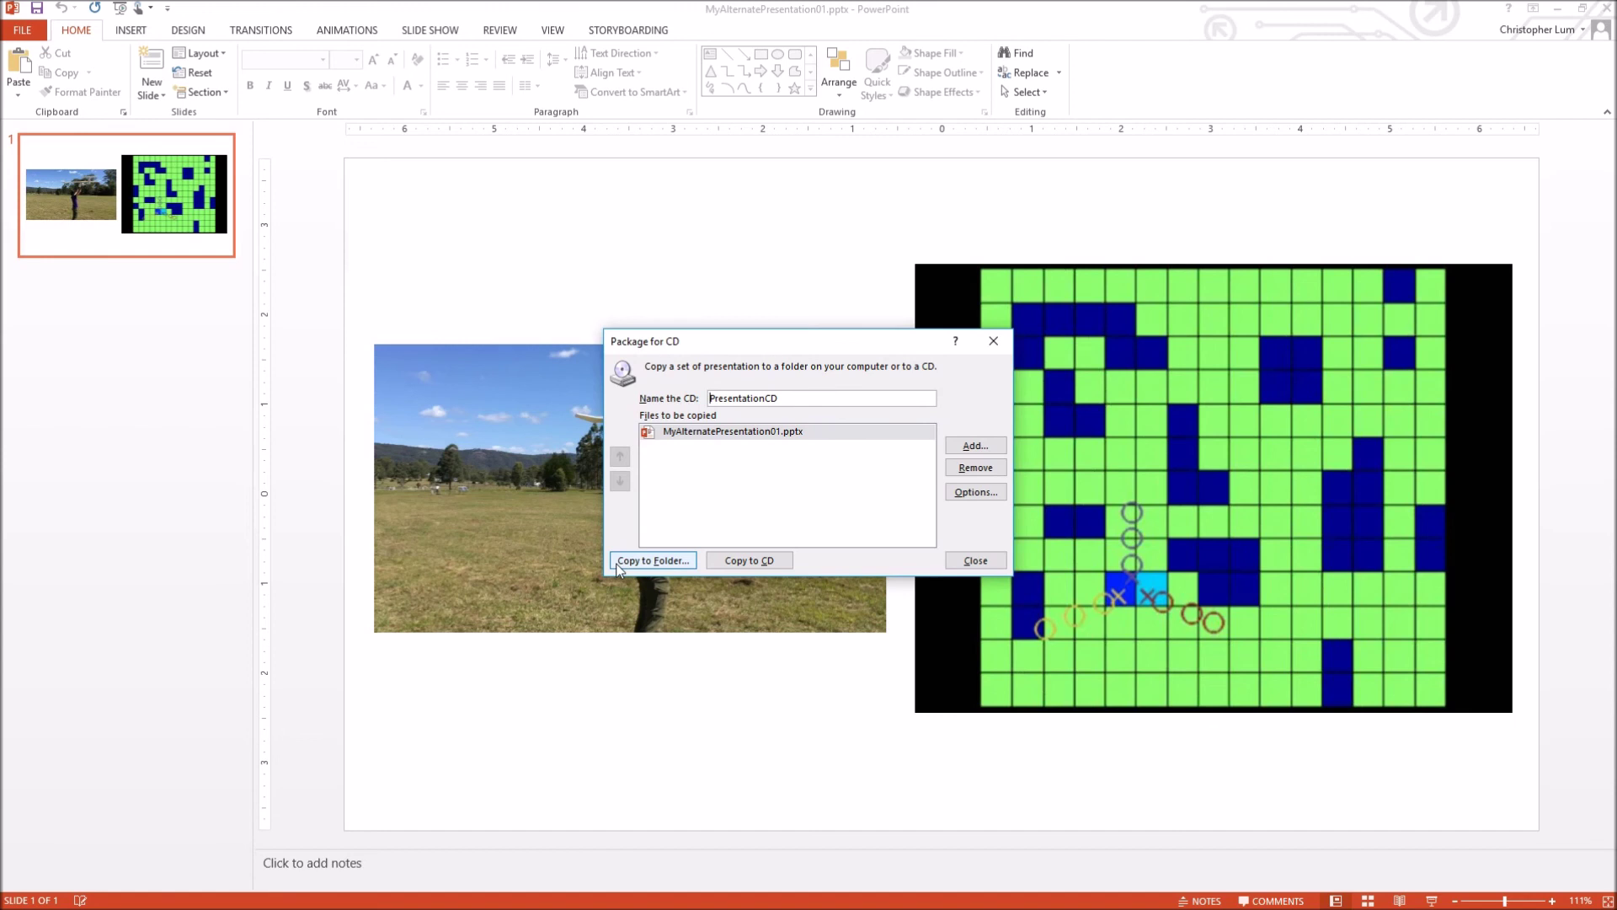
# Step: Copy the package to a CompletePresentationPackage folder on C:, including the linked video files
pyautogui.click(617, 566)
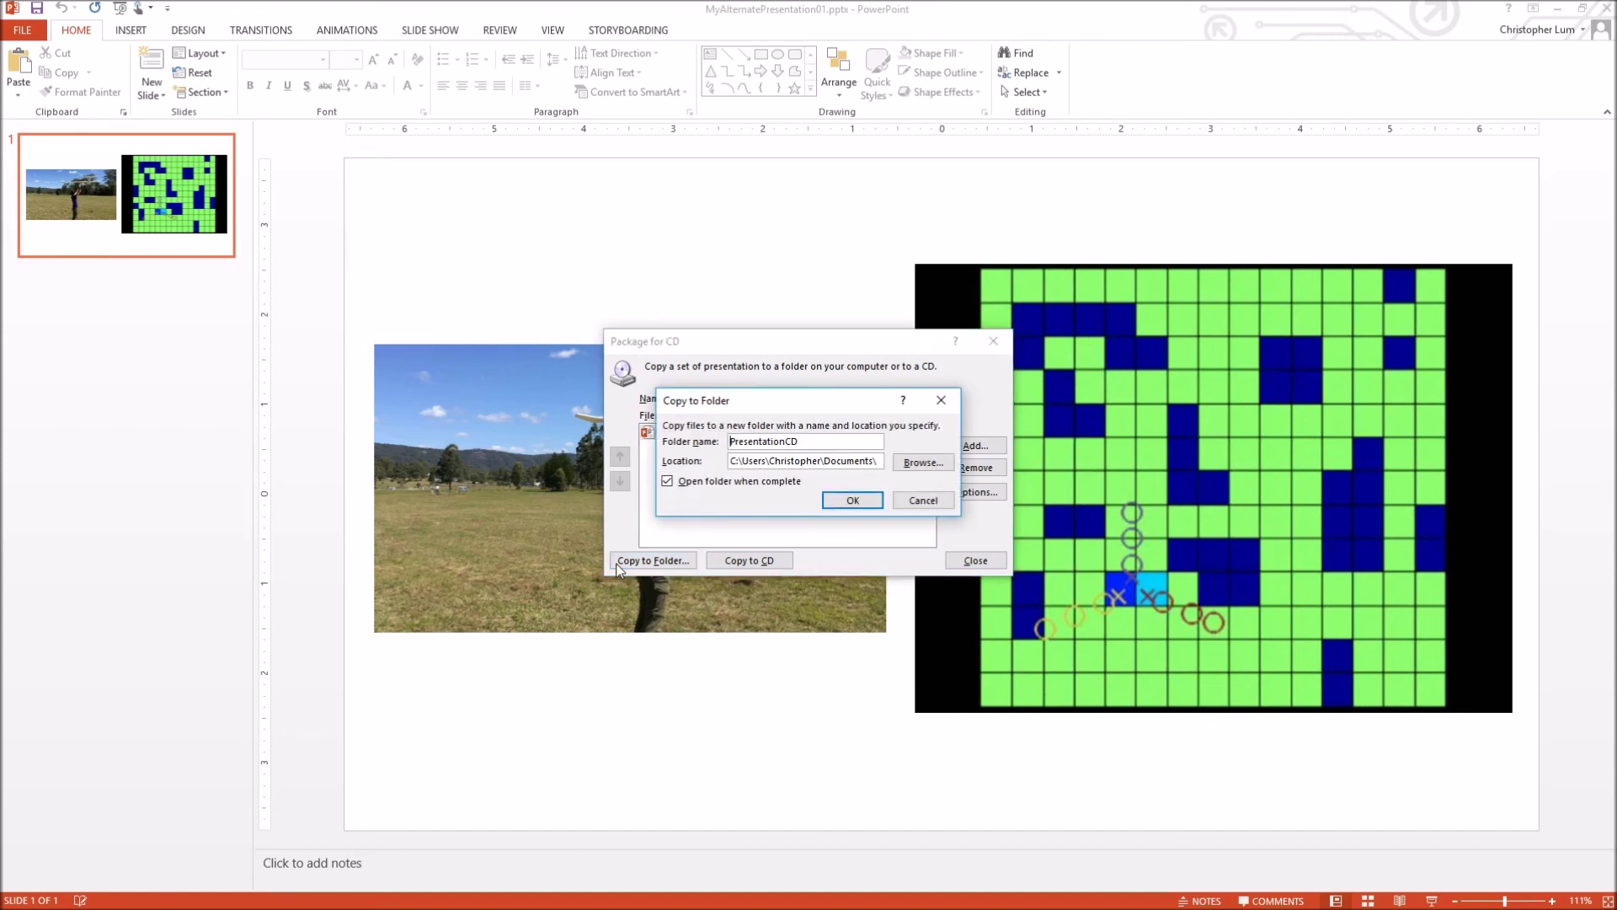
pyautogui.doubleClick(768, 444)
pyautogui.write('CompletePresentationPackage')
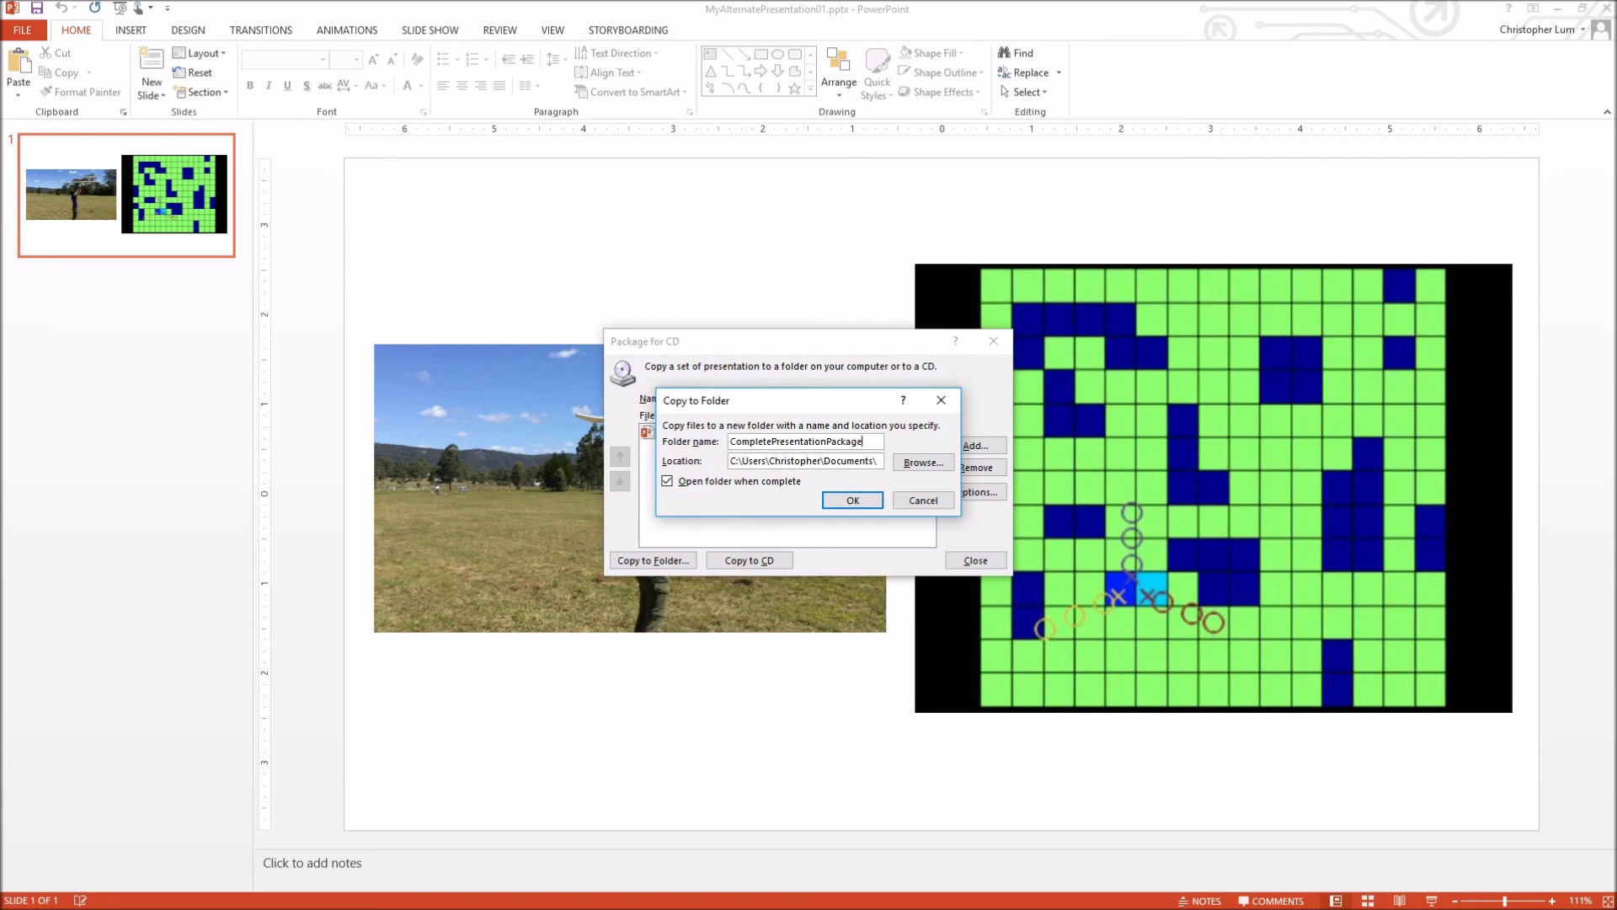
pyautogui.click(918, 463)
pyautogui.click(721, 830)
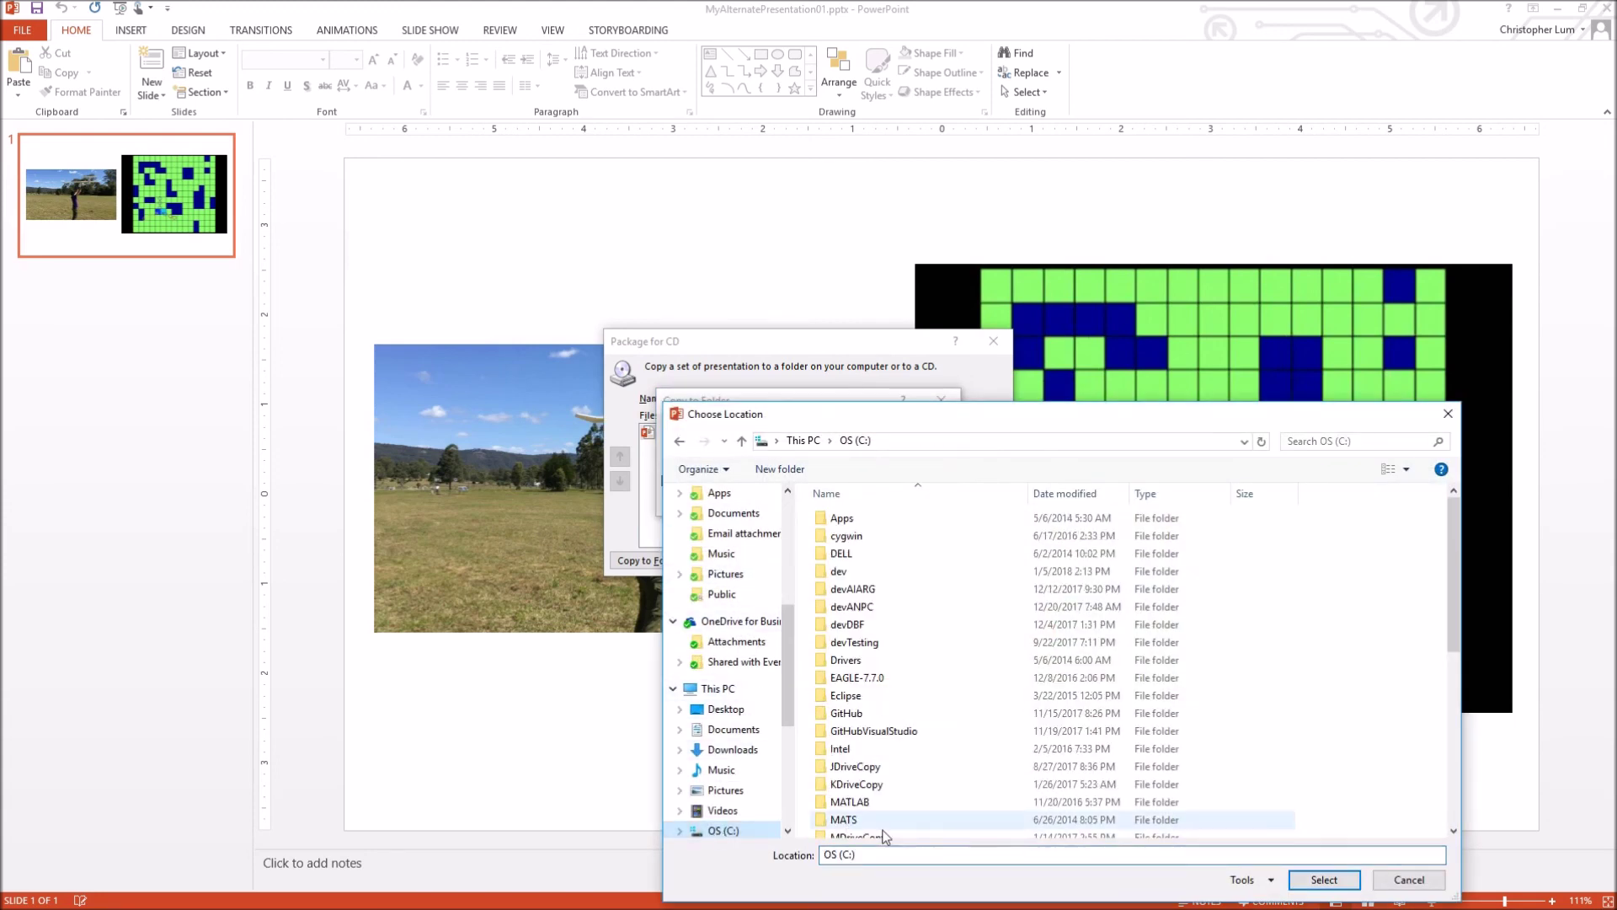
pyautogui.click(1324, 879)
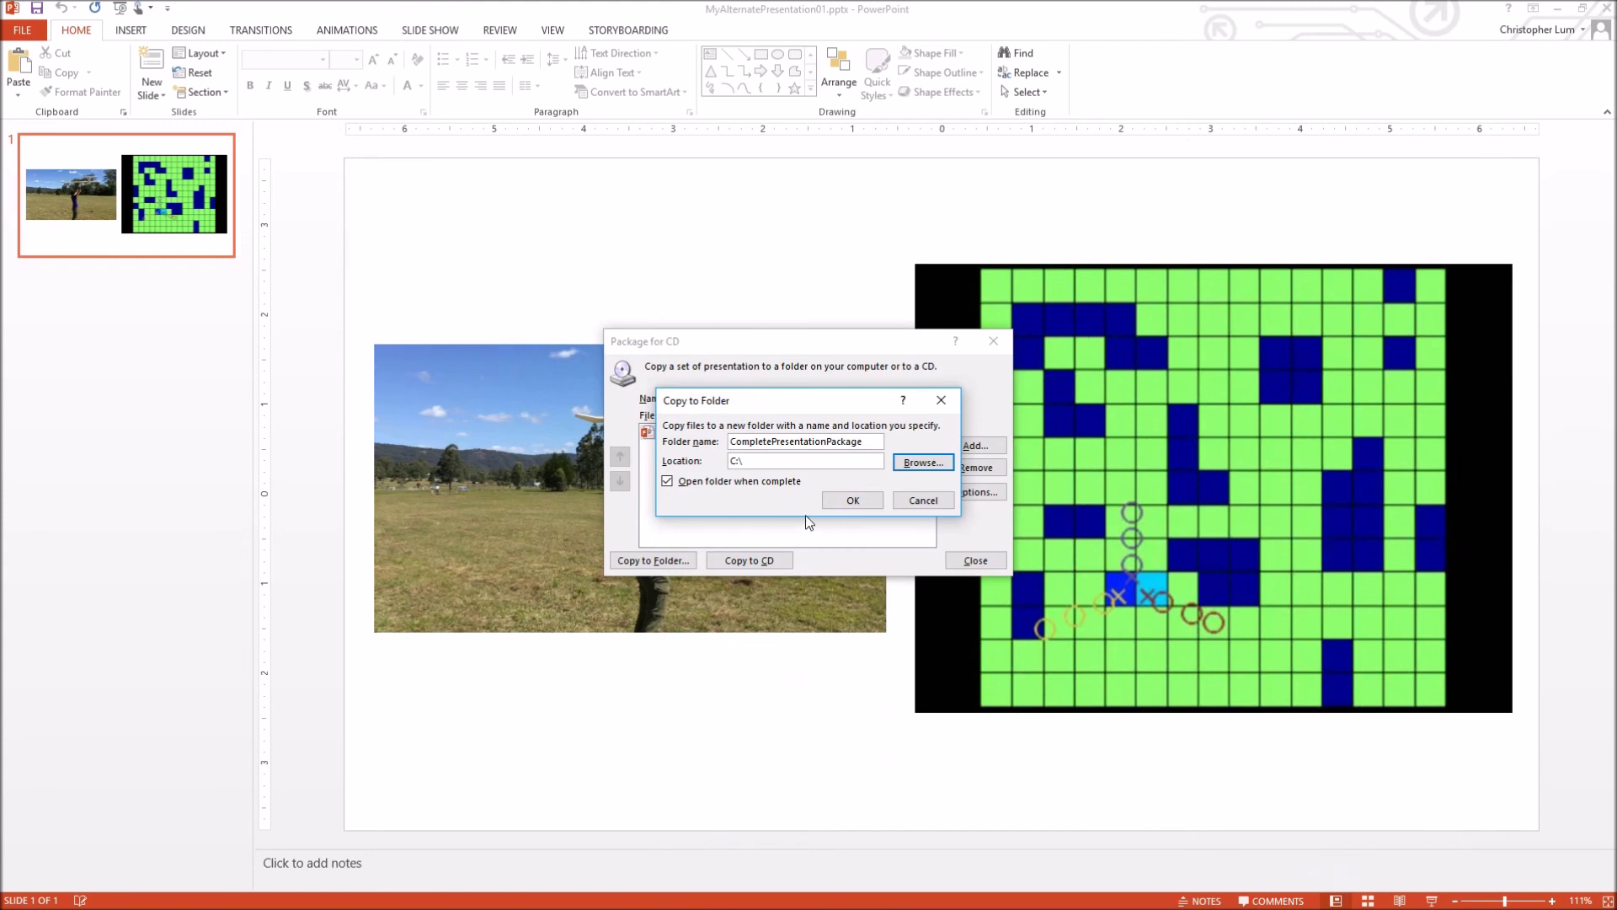
pyautogui.click(850, 501)
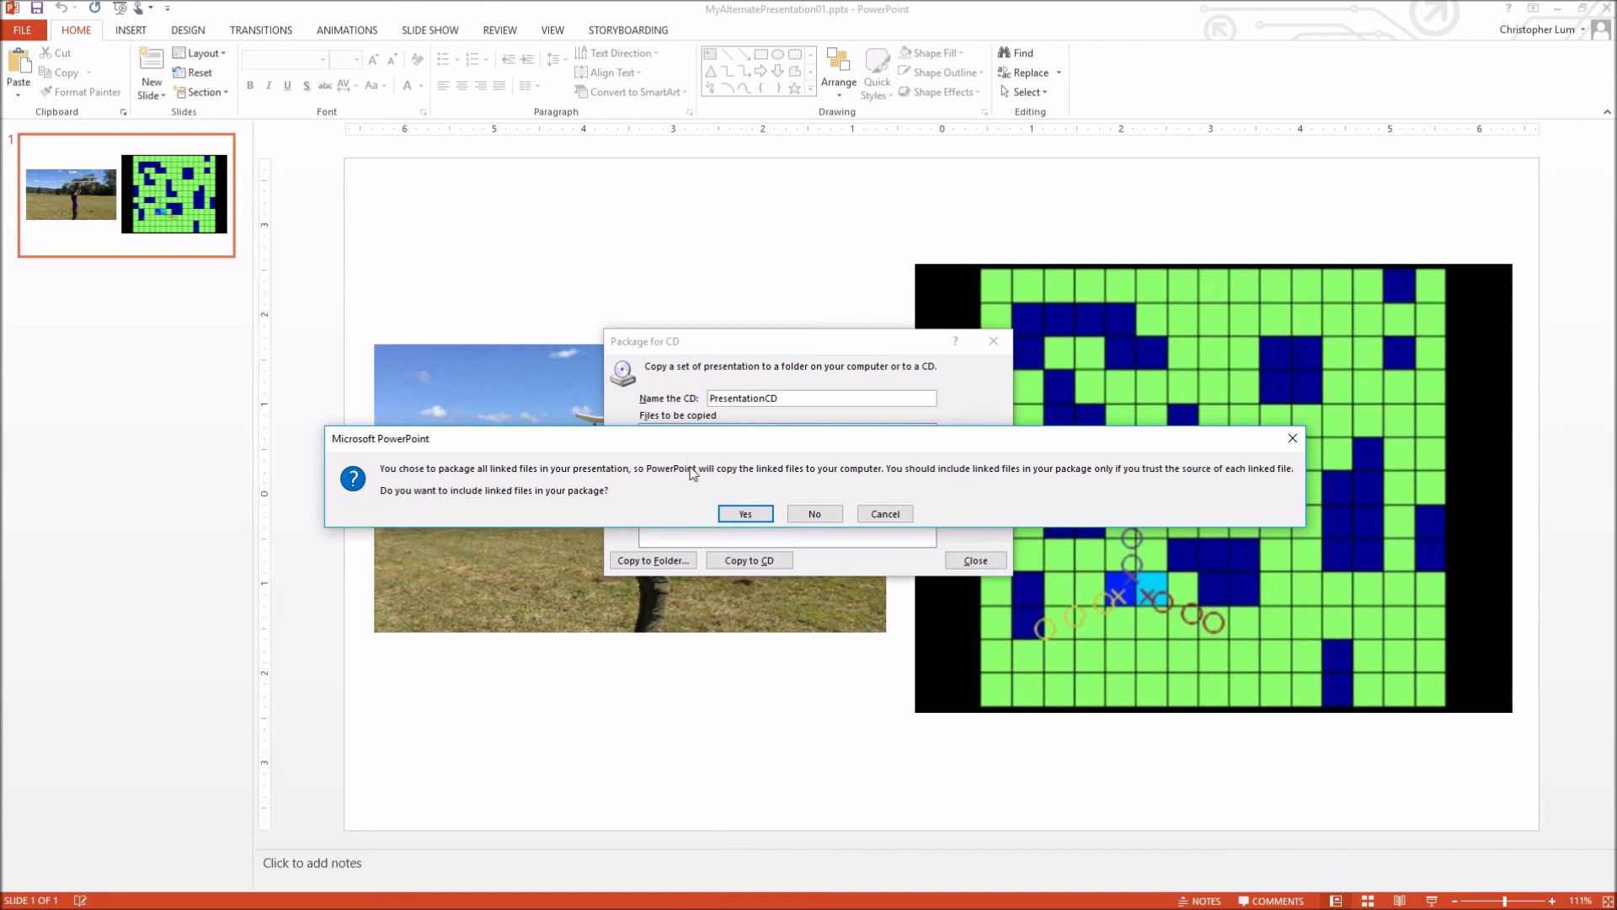
pyautogui.click(728, 516)
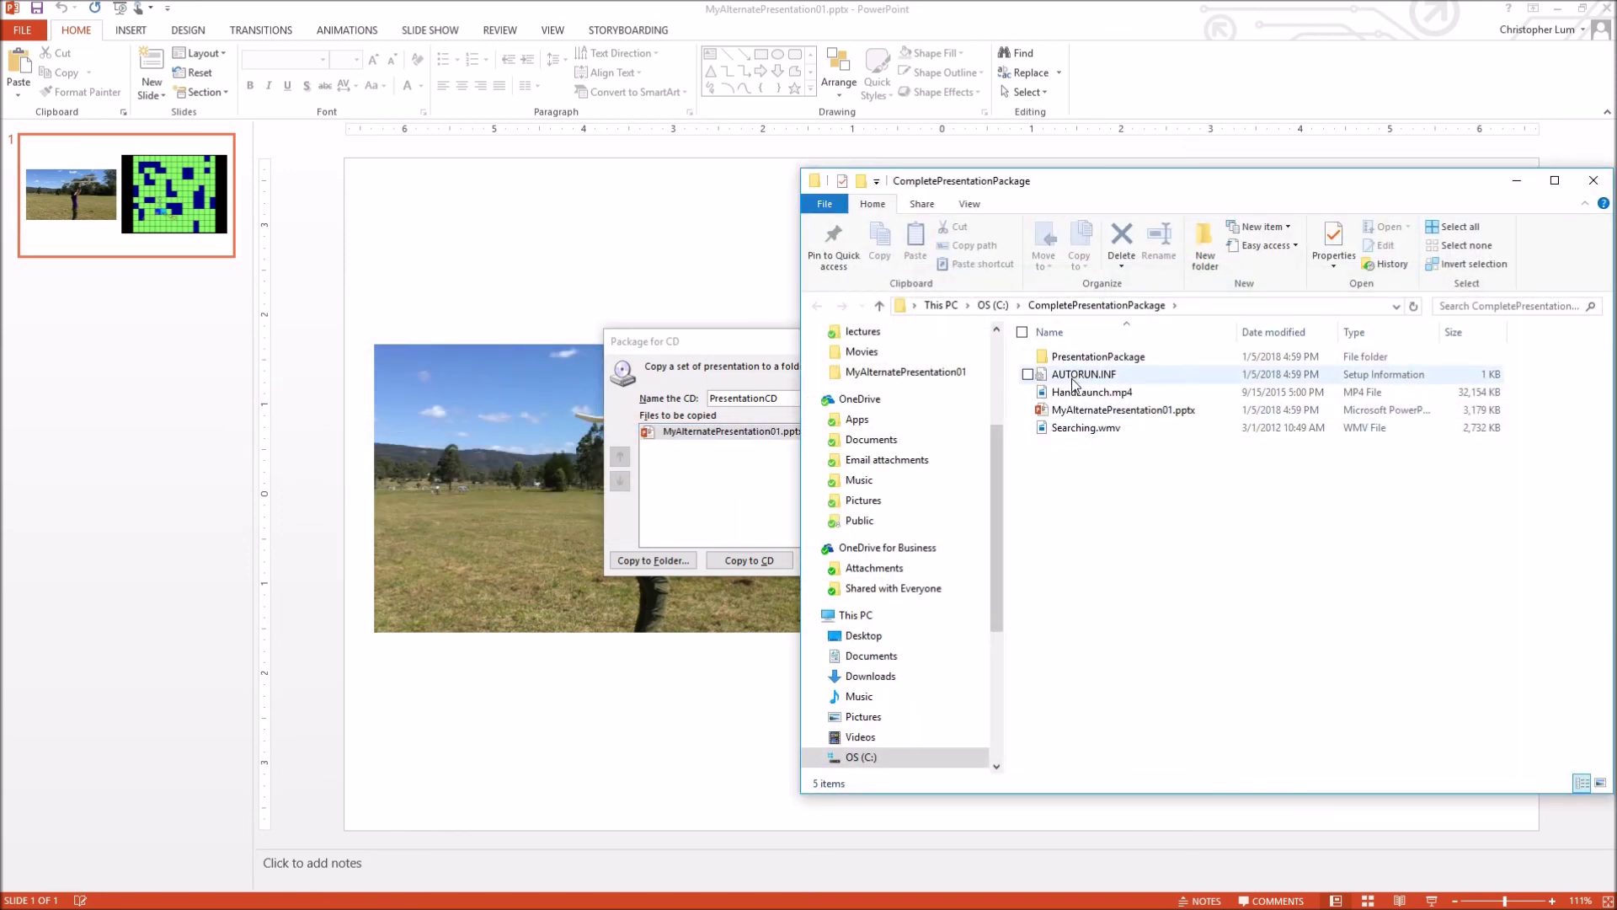
# Step: Check the packaged presentation, Searching.wmv and HandLaunch.mp4, then go up to the C: drive listing
pyautogui.click(1099, 411)
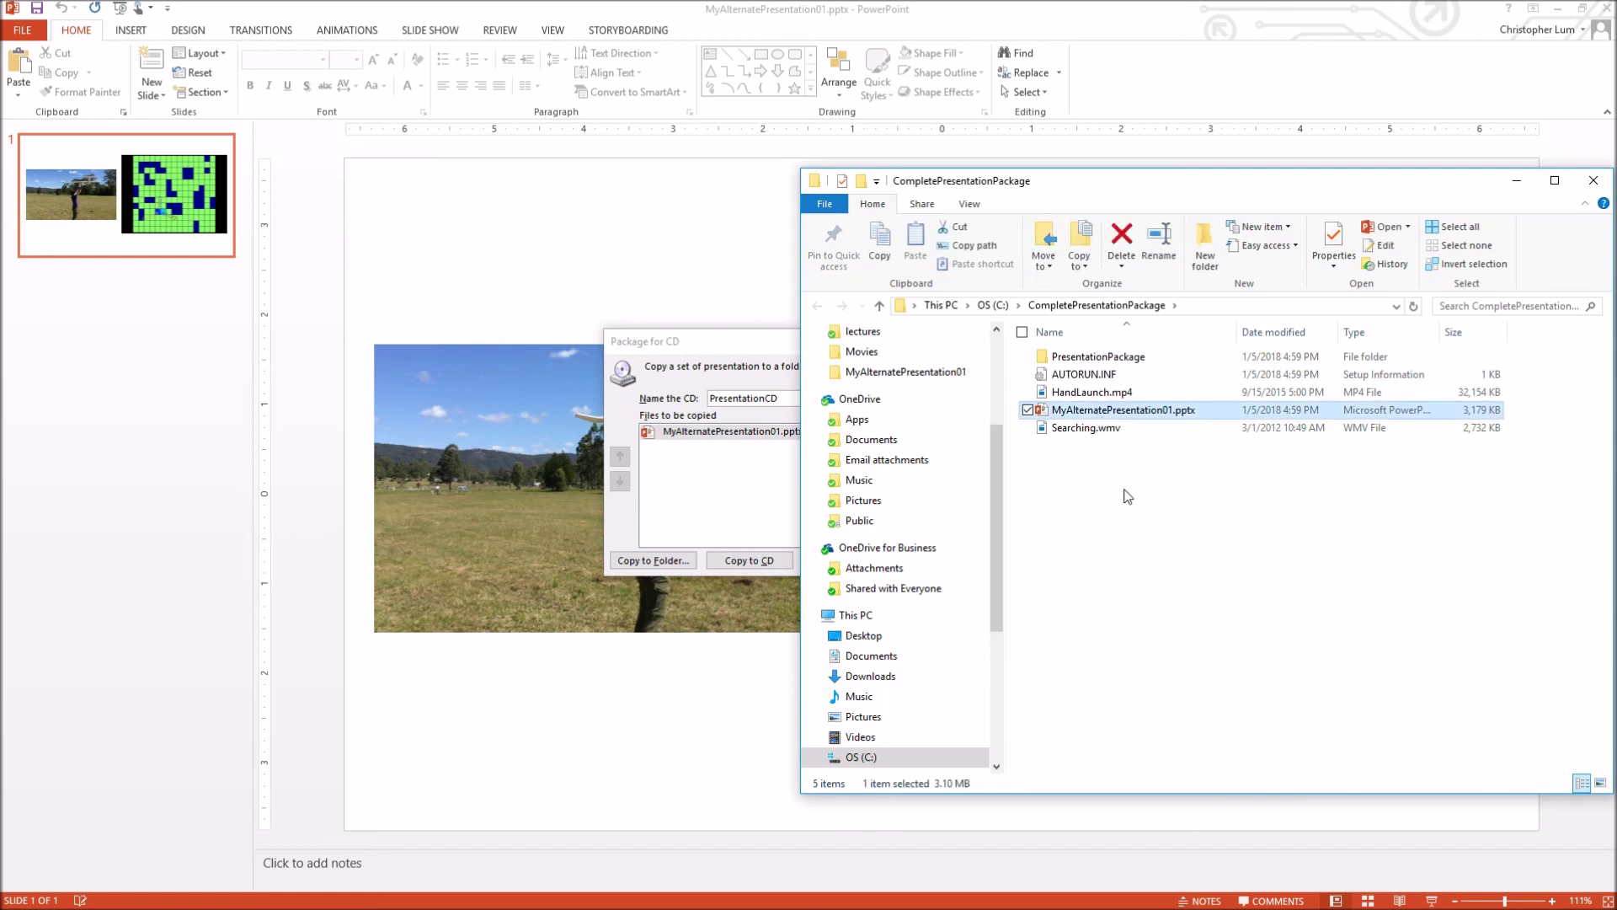
pyautogui.click(1087, 427)
pyautogui.keyDown('ctrl'); pyautogui.click(1087, 392); pyautogui.keyUp('ctrl')
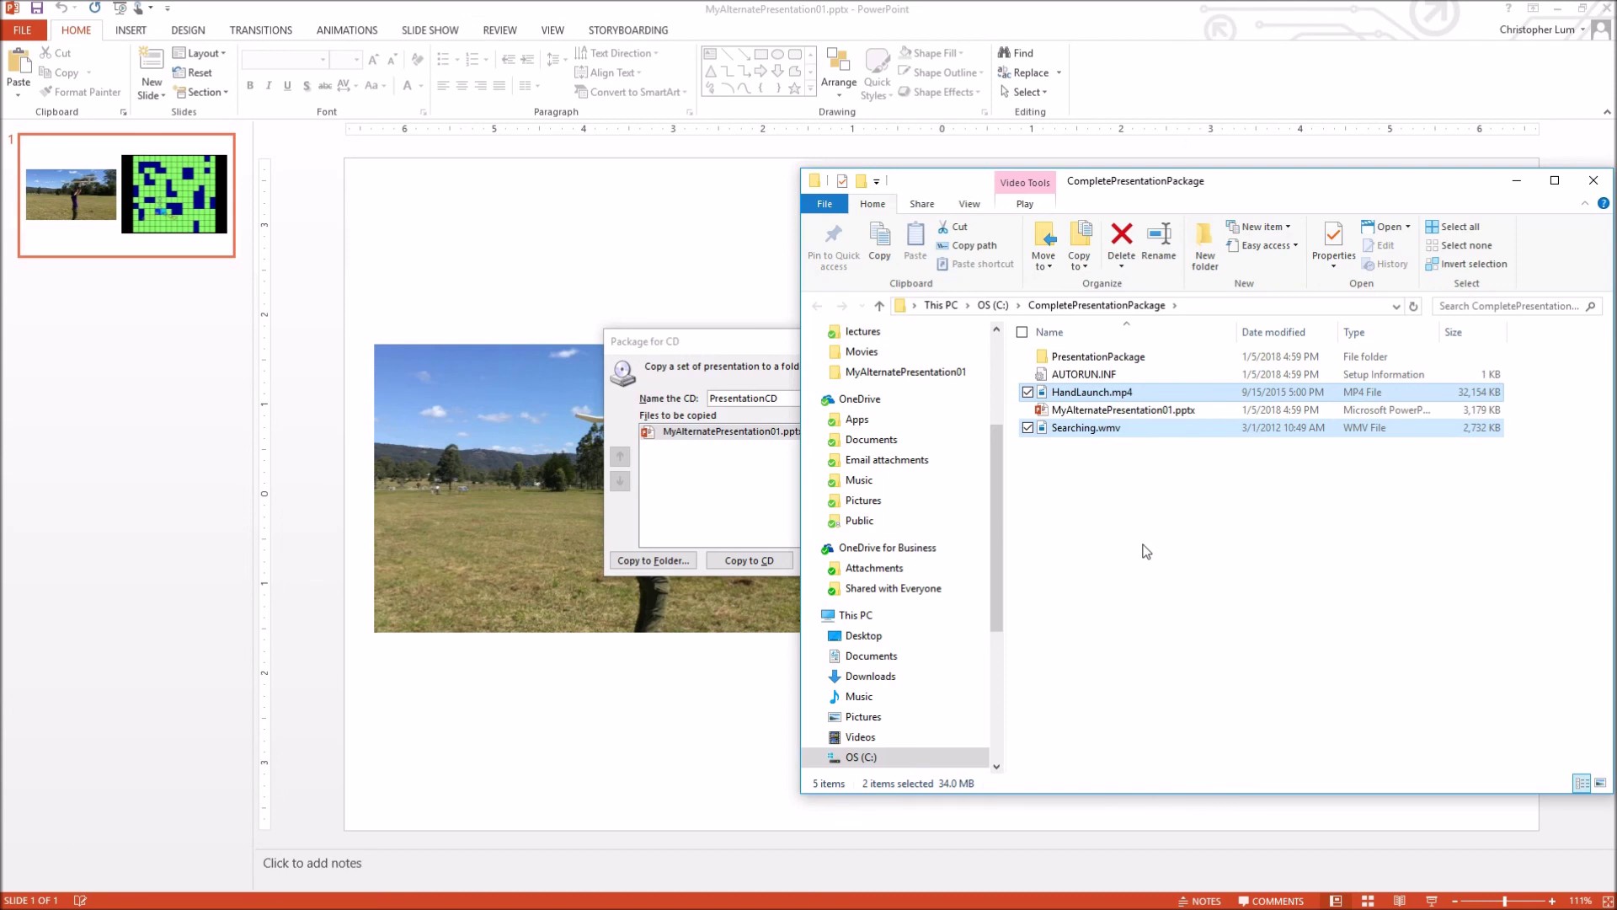
pyautogui.click(999, 305)
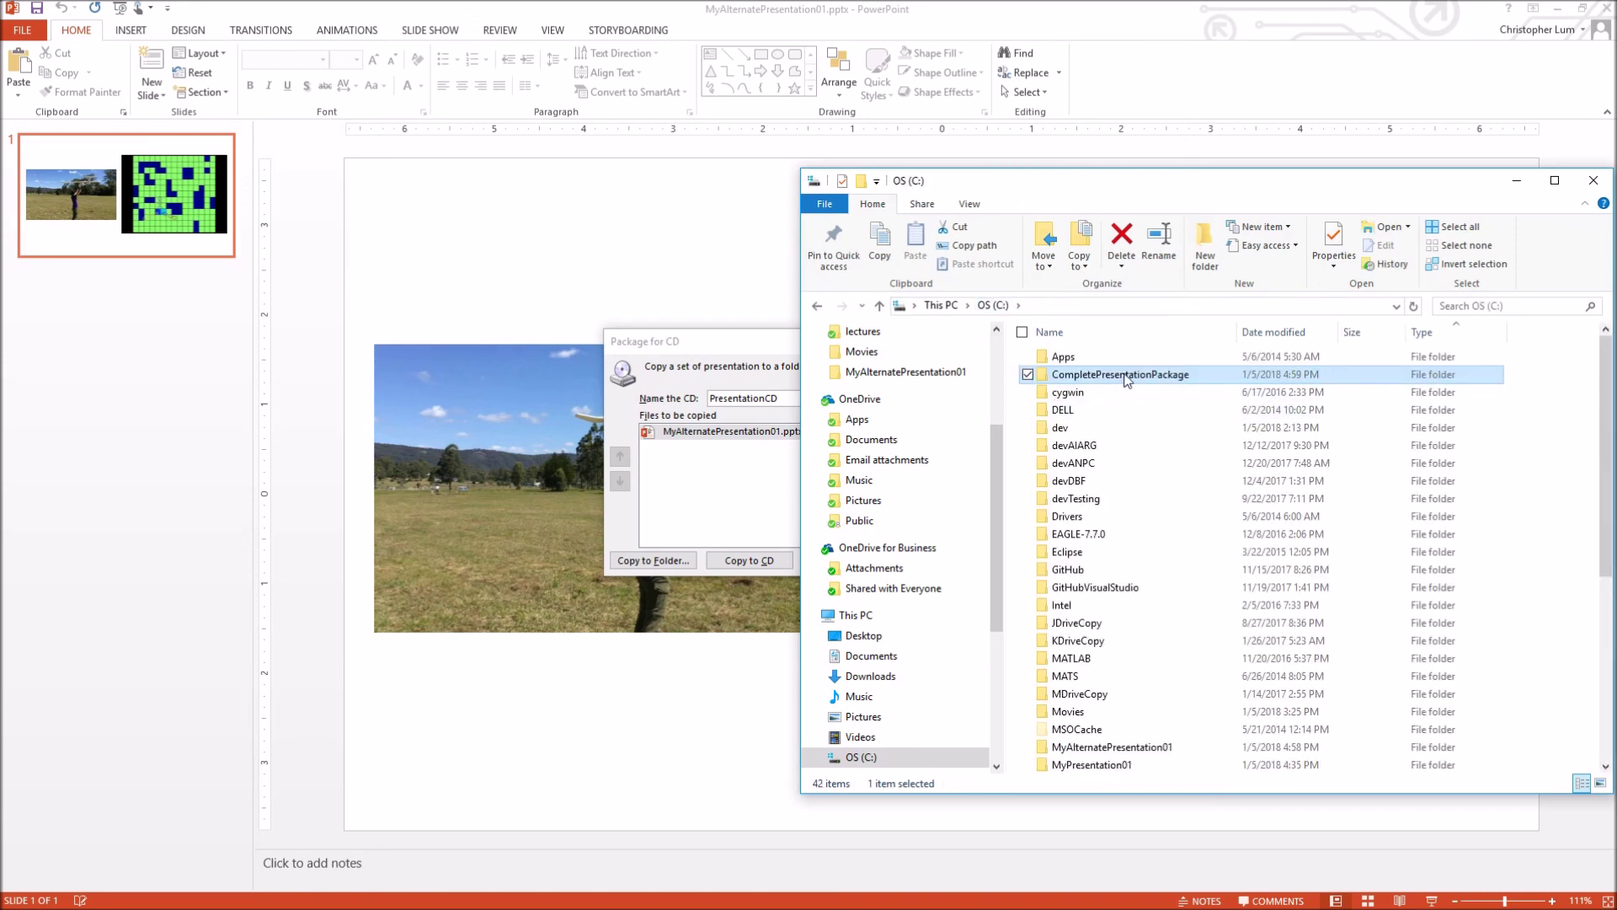